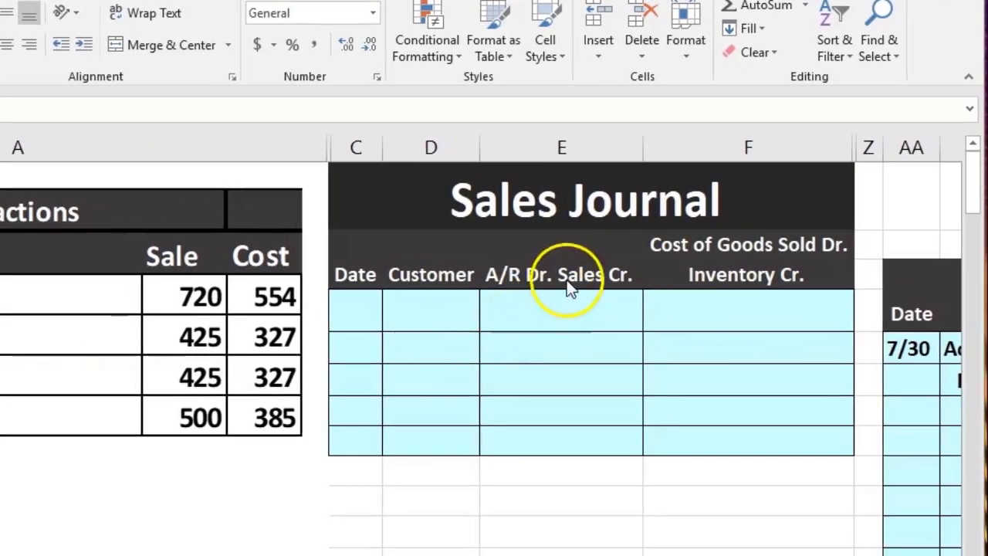
Step: Examine the Sales Journal's column headings for receivables and sales, and for cost of goods sold and inventory
scroll(566, 275, "down", 5)
scroll(525, 417, "up", 5)
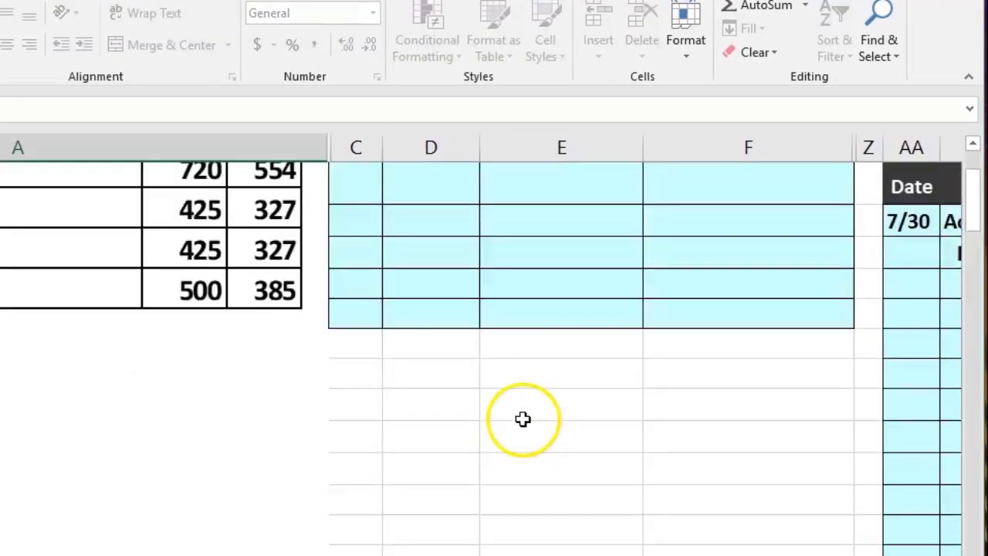
left_click(553, 275)
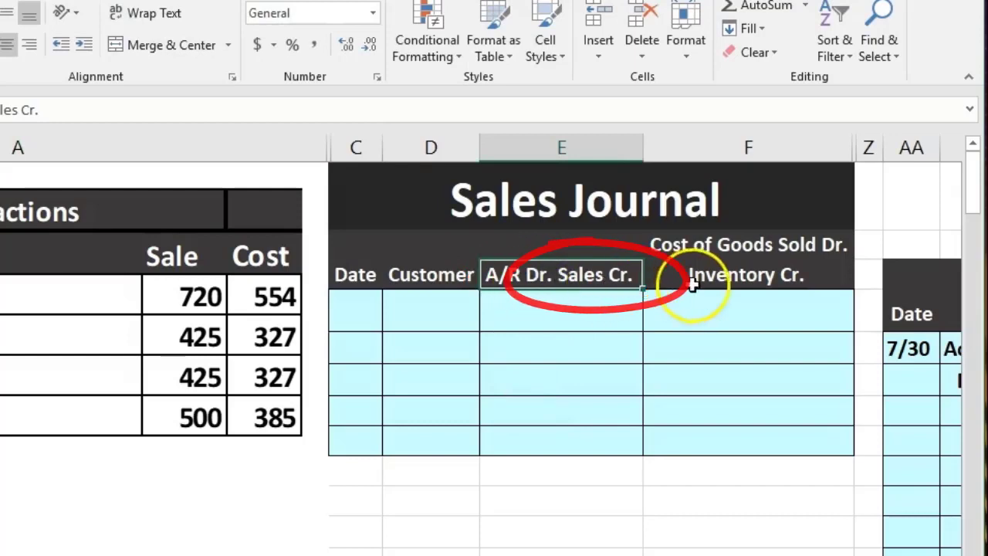
left_click(706, 250)
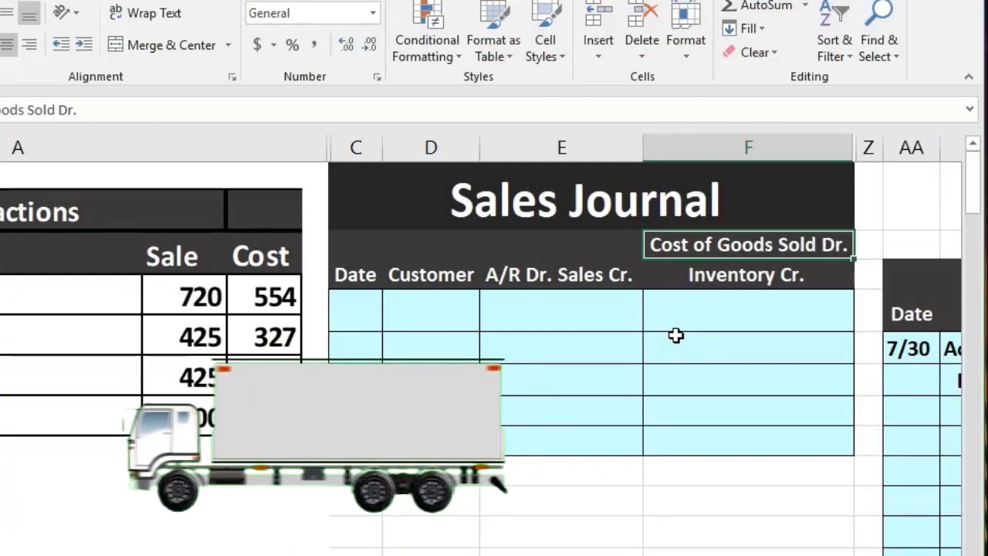
left_click(598, 284)
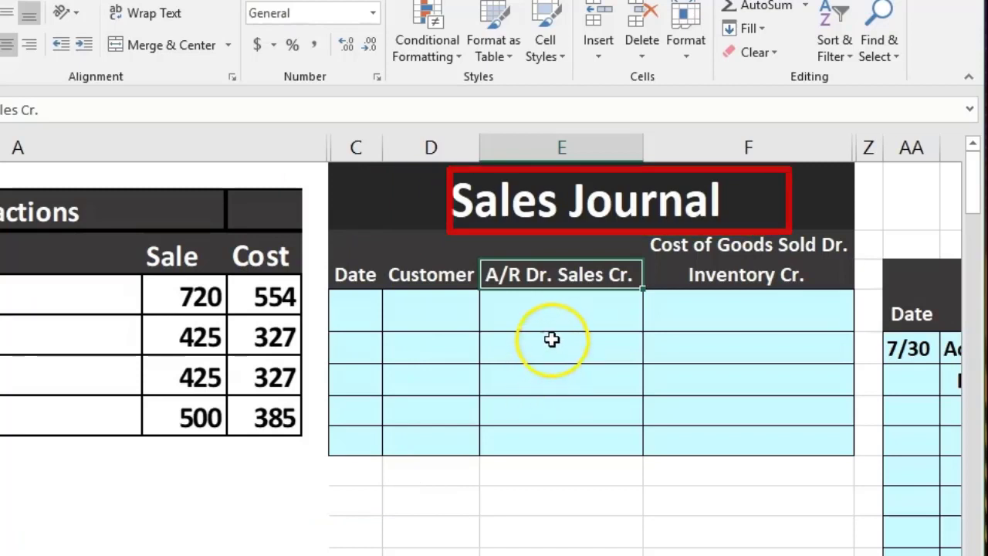
left_click(713, 323)
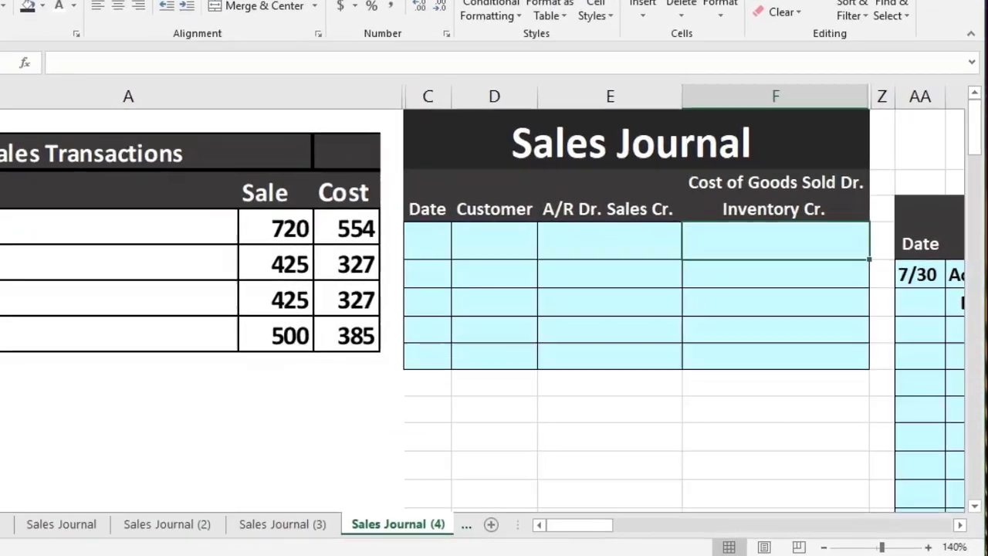
Step: Look over the General Journal, the trial balance and the general ledger accounts on the Sales Journal (4) sheet
scroll(849, 452, "right", 3)
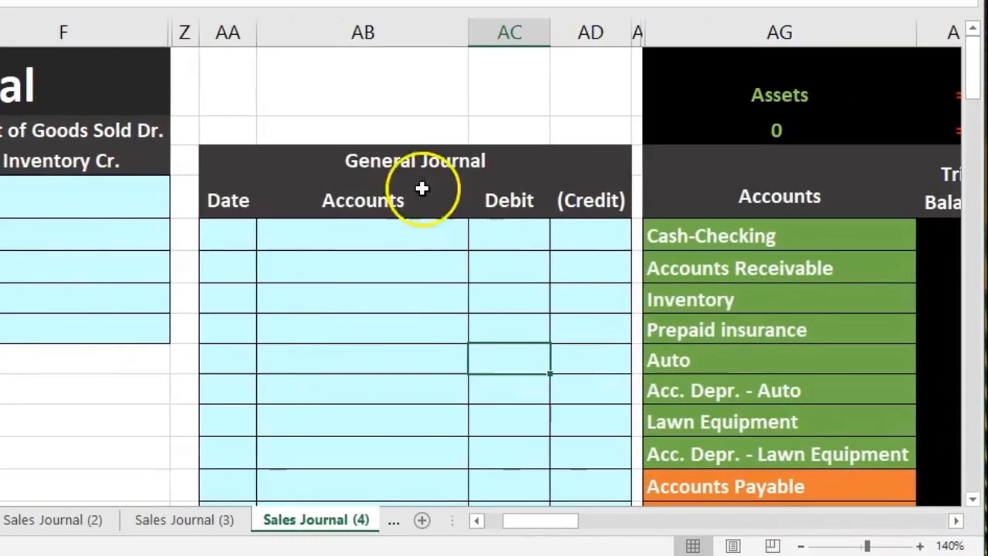
left_click(403, 166)
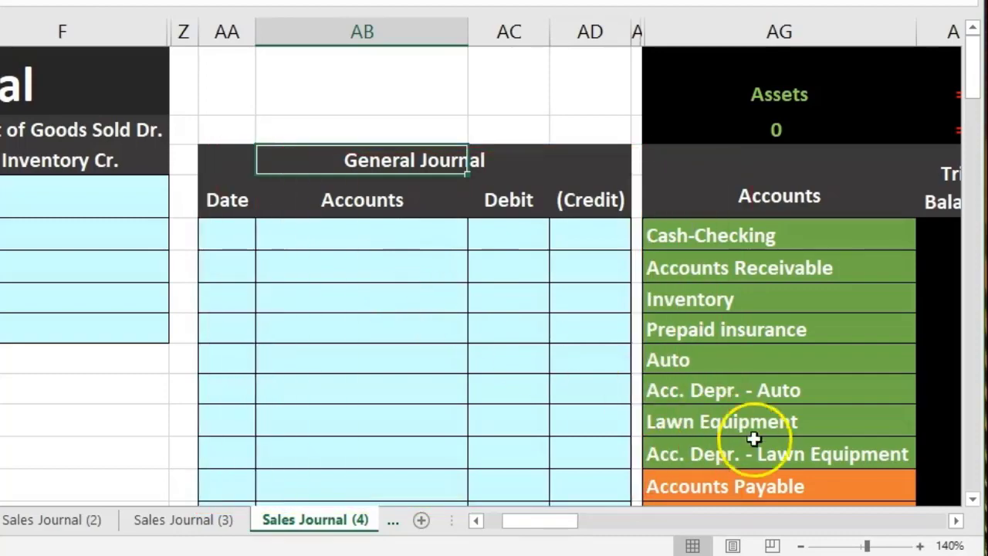
left_click(955, 522)
left_click(955, 522)
left_click(955, 521)
left_click(955, 522)
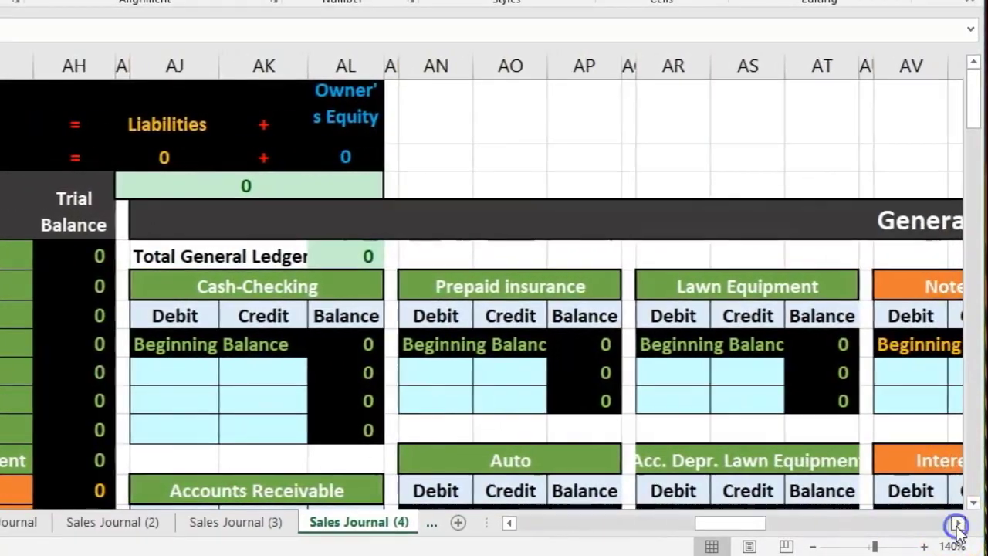
left_click(917, 224)
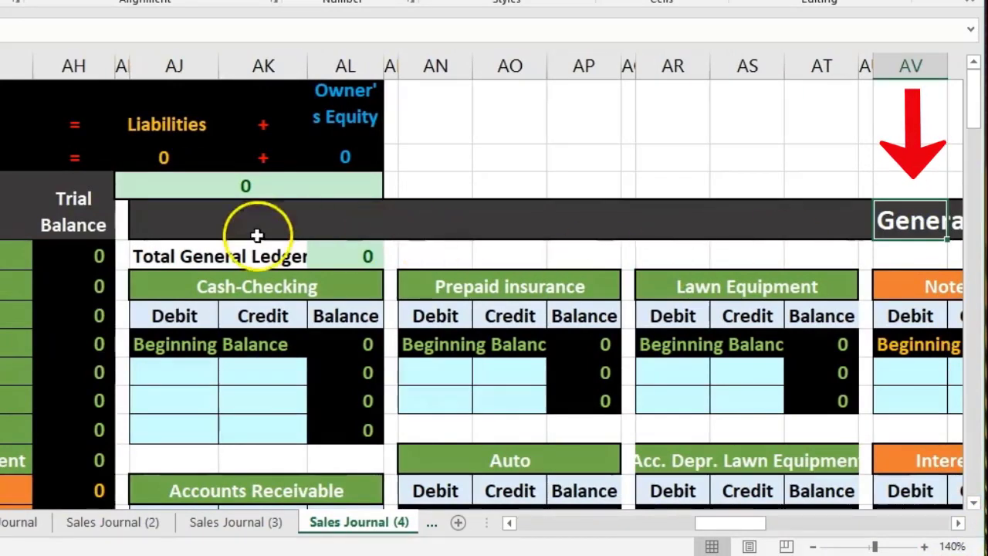
left_click(75, 199)
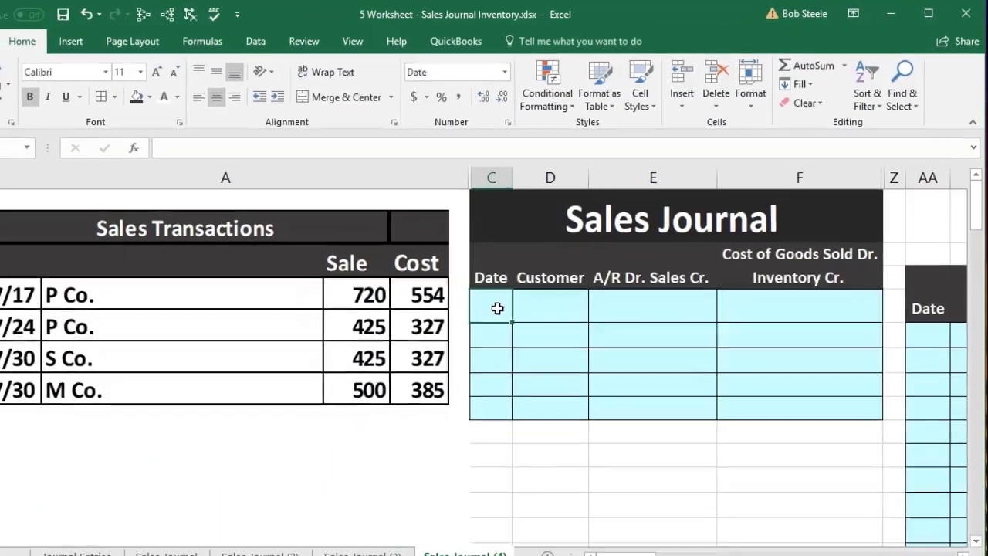
Step: Record the first sale in Sales Journal row 4: date 7/17, customer P Co., A/R and sales 720, cost of goods sold 554
type("7/17")
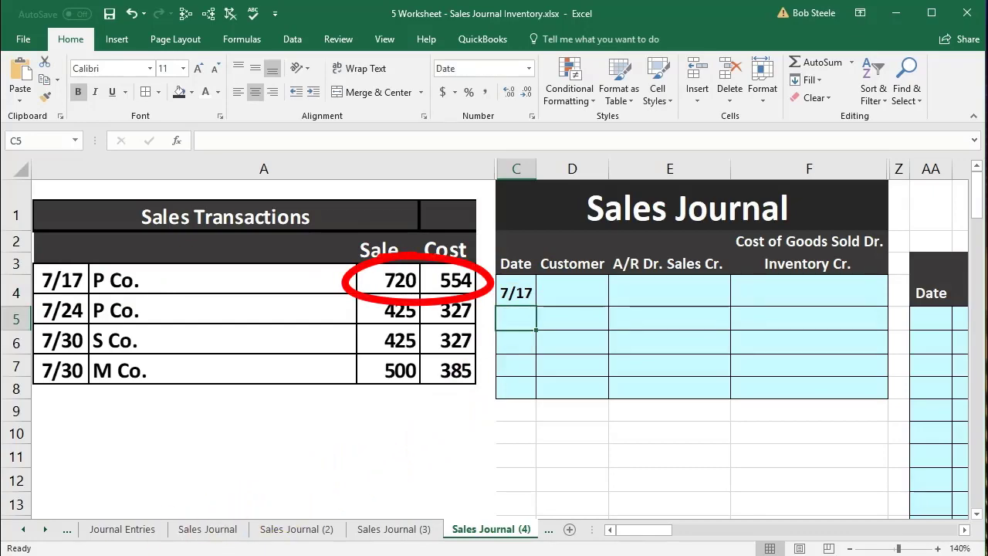
left_click(580, 294)
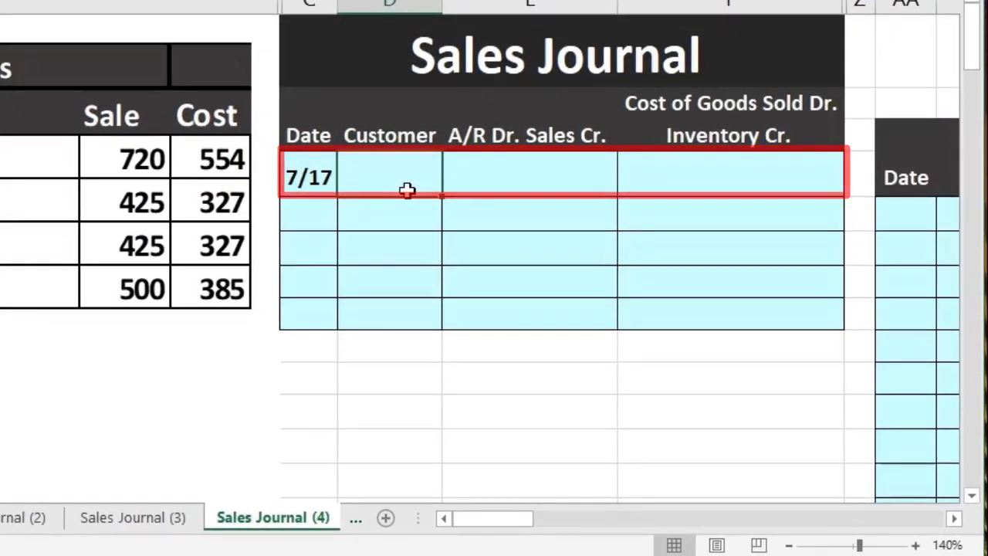
type("P Co")
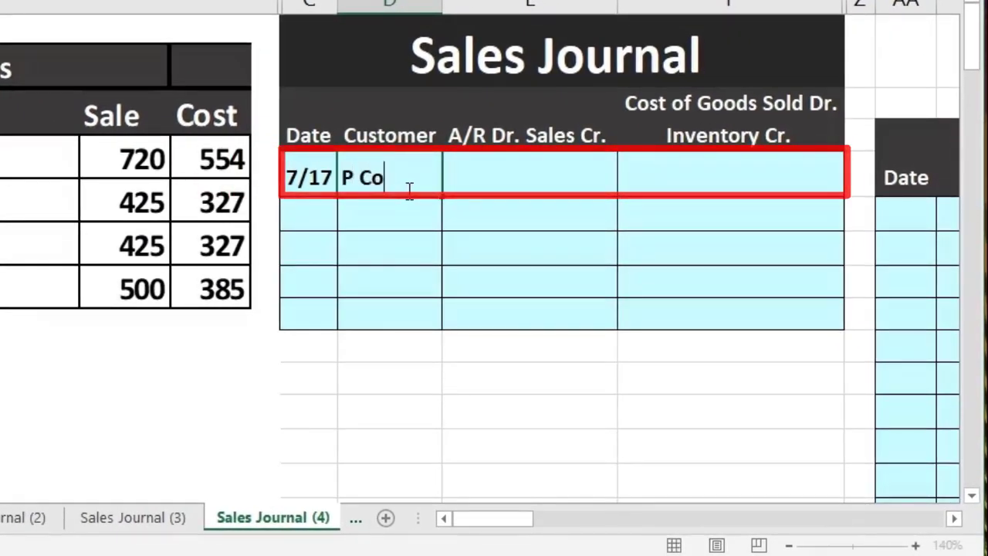
type(".")
key("Tab")
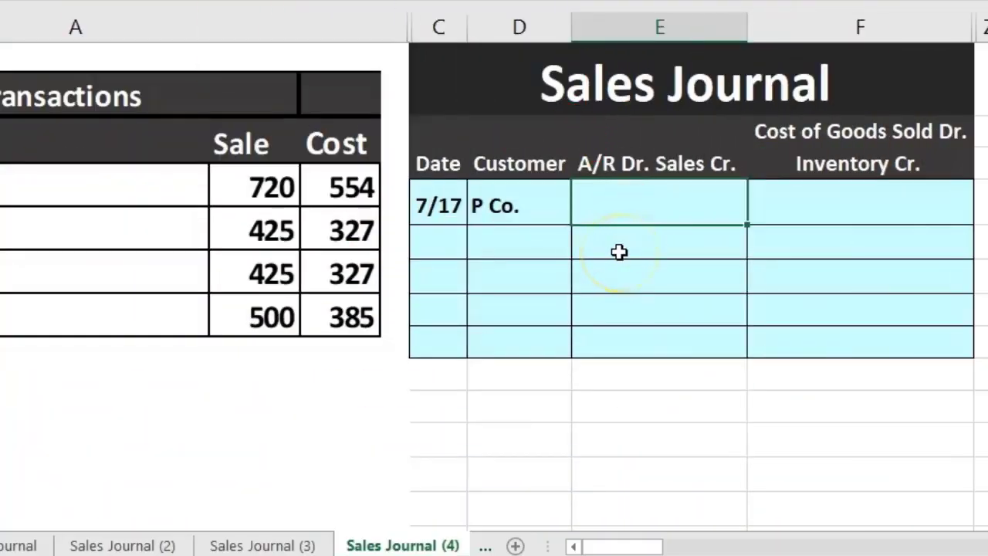
key("Tab")
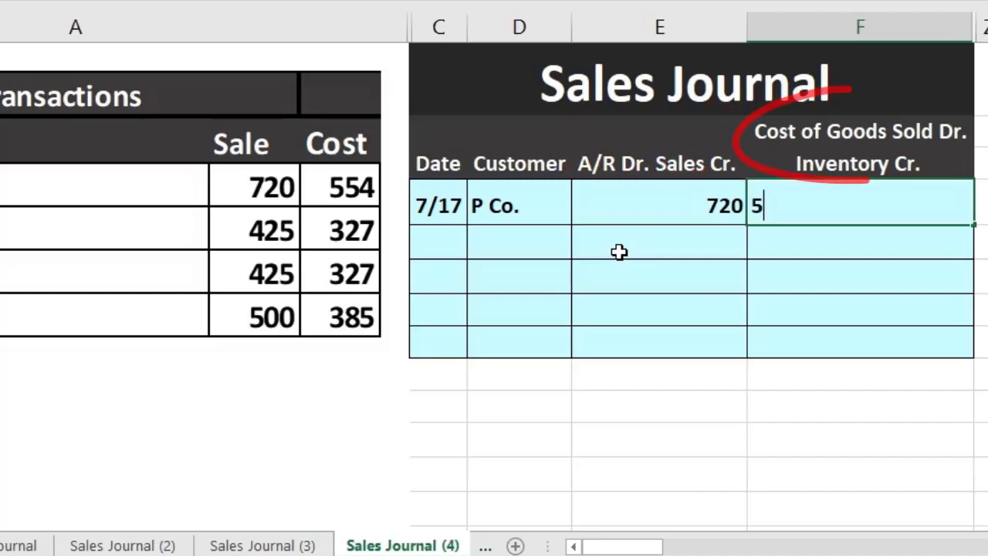
key("Return")
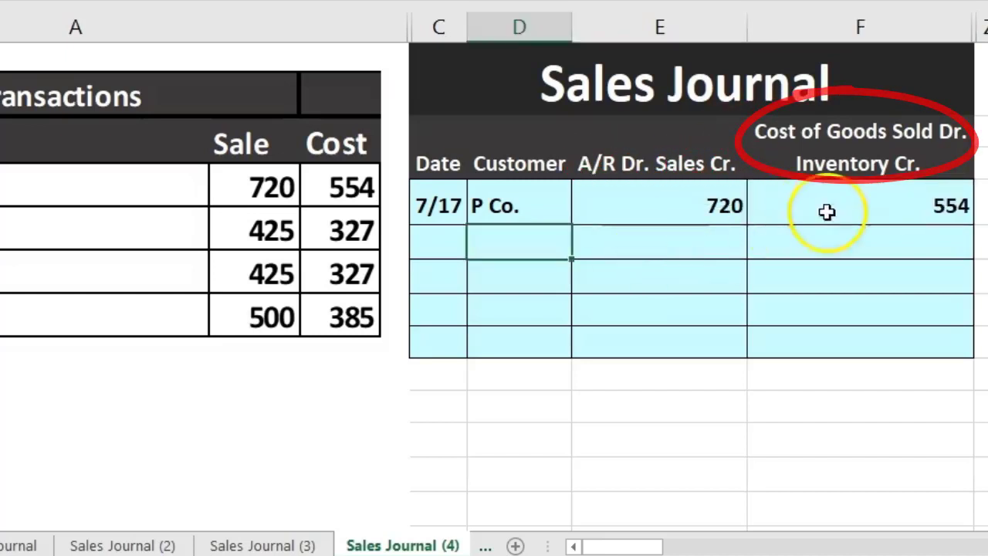
Step: Review the sales amount and the cost amount of the 7/17 P Co. entry in the Sales Journal
left_click(865, 203)
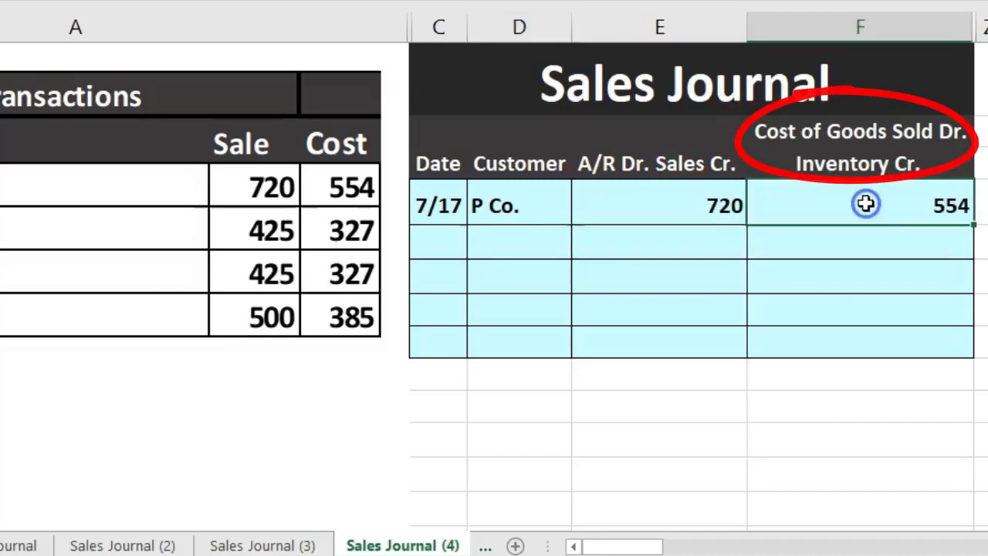
left_click(701, 210)
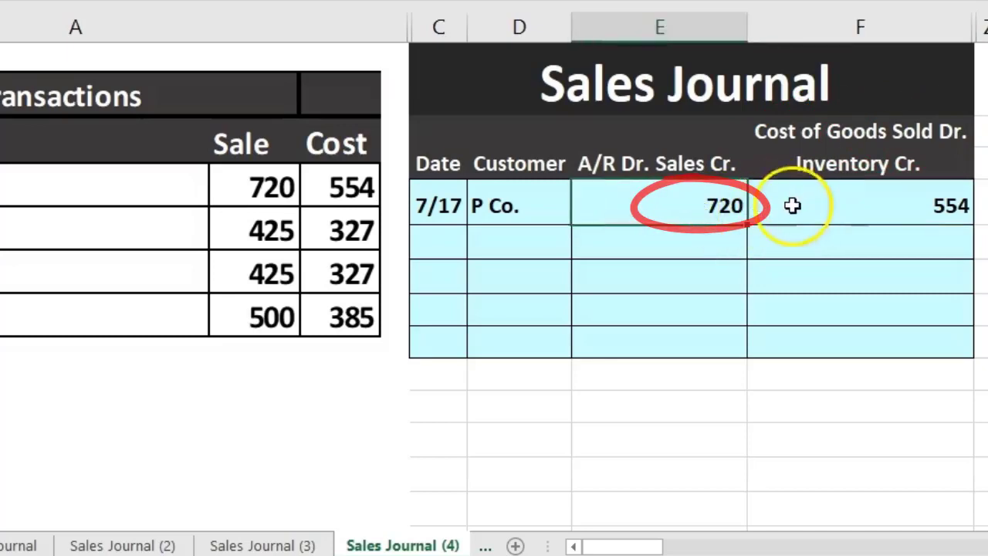
left_click(820, 200)
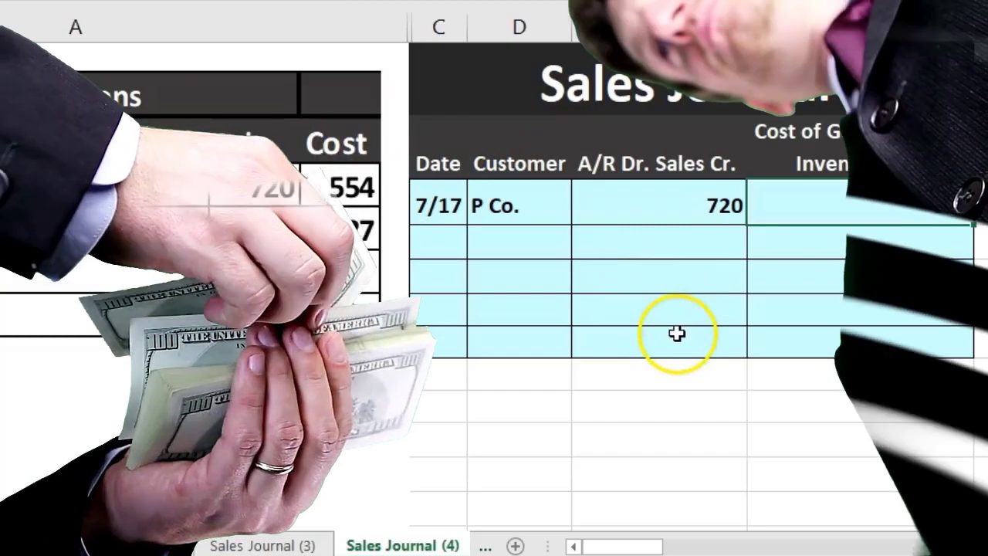
Step: Post the 7/17 sale to P Co.'s accounts receivable subsidiary ledger by entering =E4 in debit cell AJ32
left_click(676, 333)
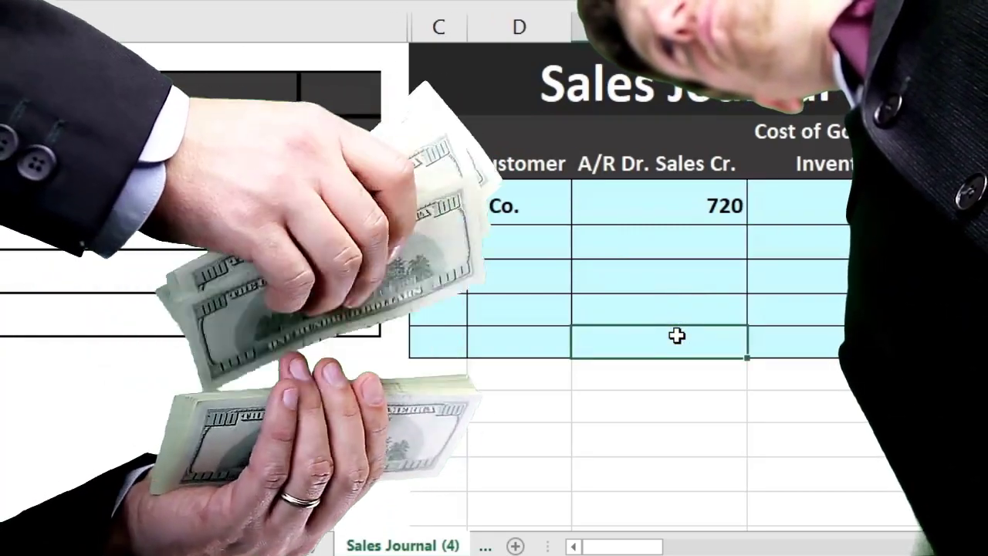
key("Right")
key("Right")
key("Right")
key("Right")
key("Right")
key("Right")
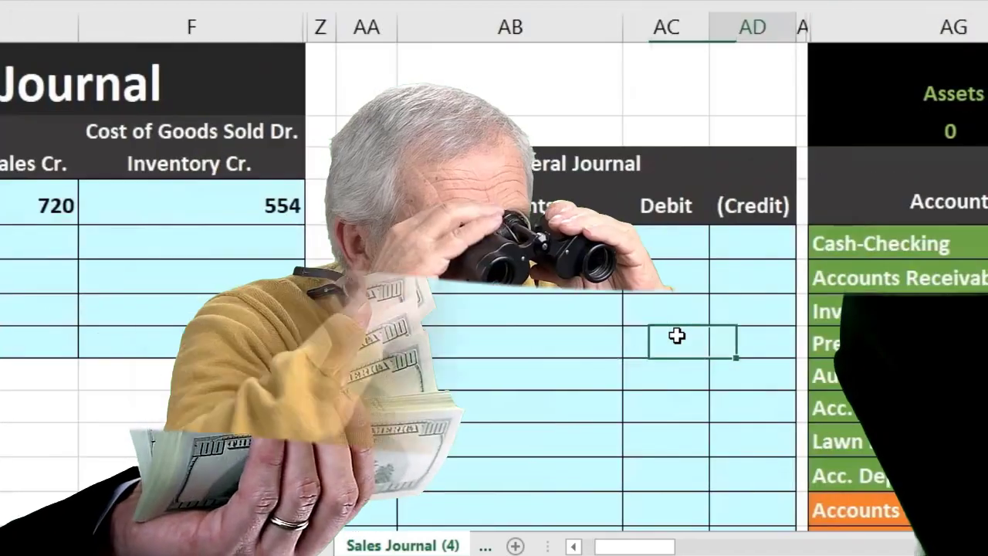
key("Right")
key("Right")
key("Right")
key("Right")
key("Right")
key("Right")
key("Right")
key("Right")
key("Right")
key("Right")
key("Right")
key("Right")
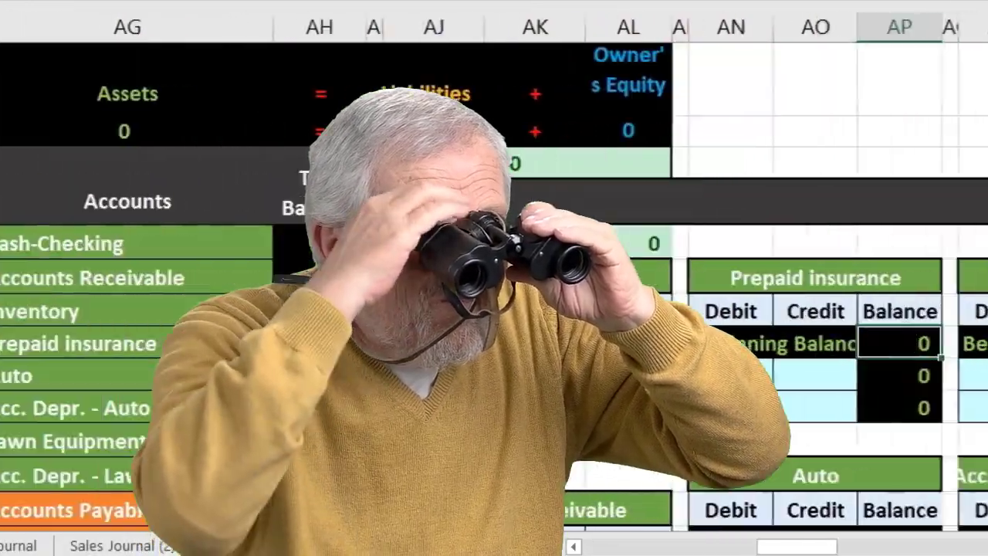
key("Right")
scroll(493, 308, "down", 8)
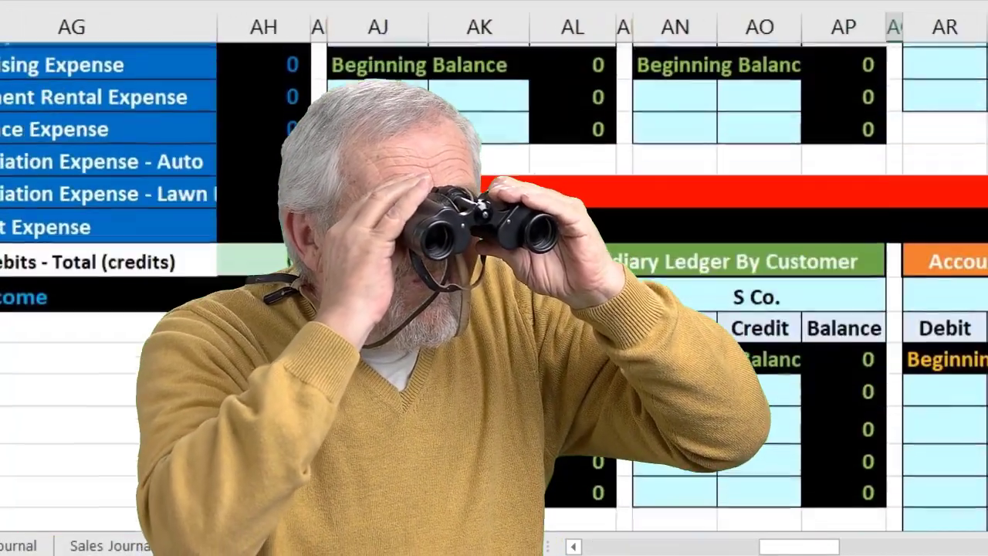
scroll(496, 279, "down", 1)
left_click(497, 280)
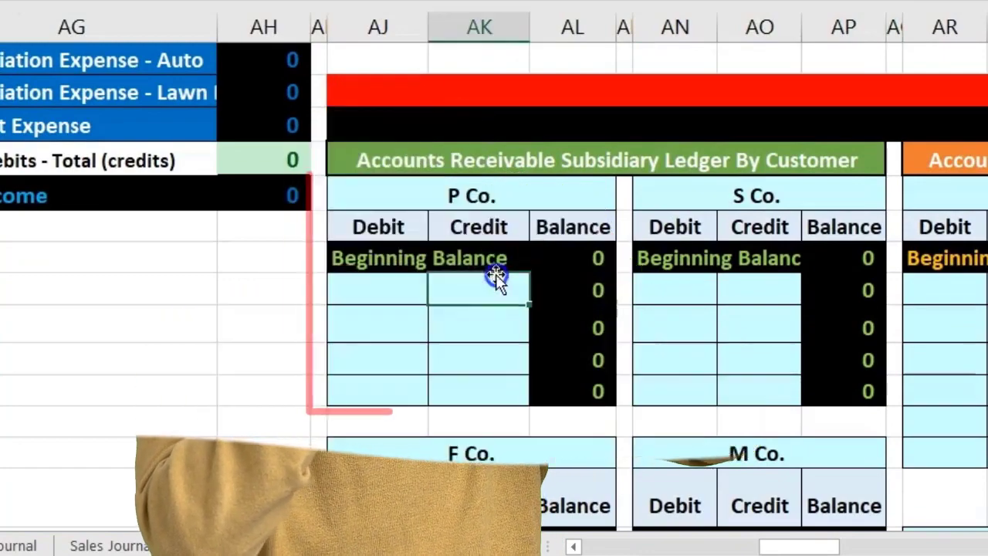
left_click(394, 282)
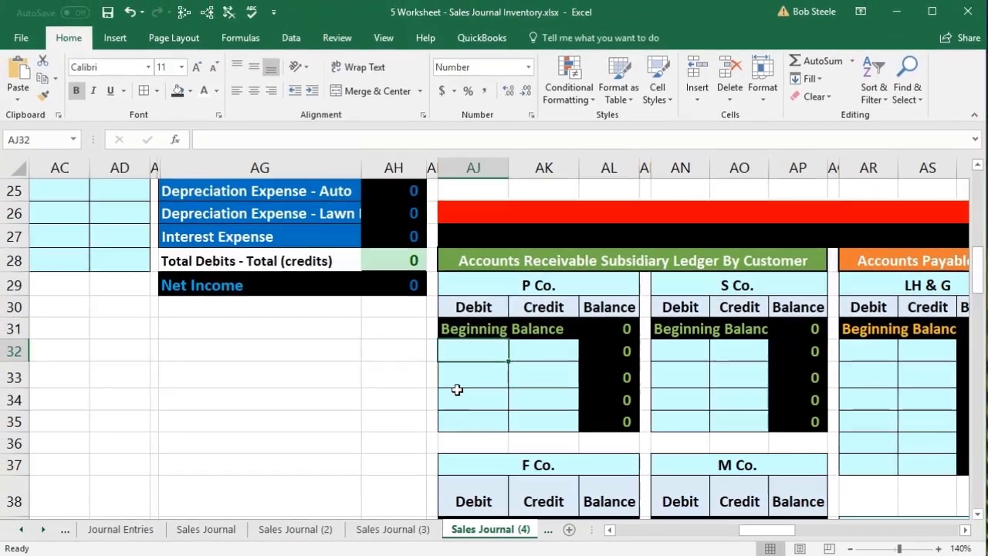
type("=")
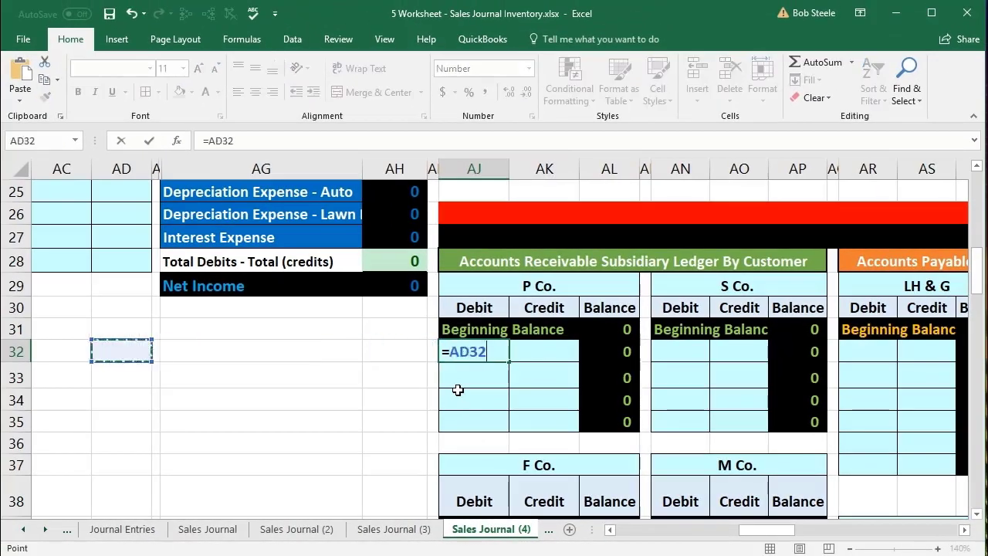
key("Left")
key("Left")
key("Left")
key("Left")
key("Left")
key("Left")
key("Left")
key("Left")
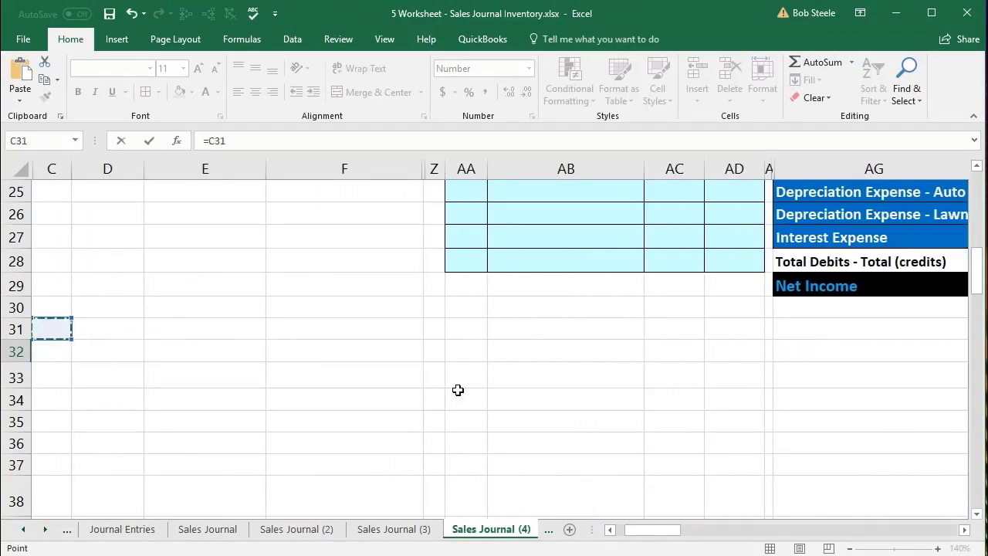
key("Up")
key("Up")
key("Up")
key("Up")
key("Up")
key("Up")
key("Up")
key("Up")
key("Up")
key("Up")
key("Up")
key("Up")
key("Up")
key("Up")
key("Up")
key("Up")
key("Up")
key("Up")
key("Up")
key("Up")
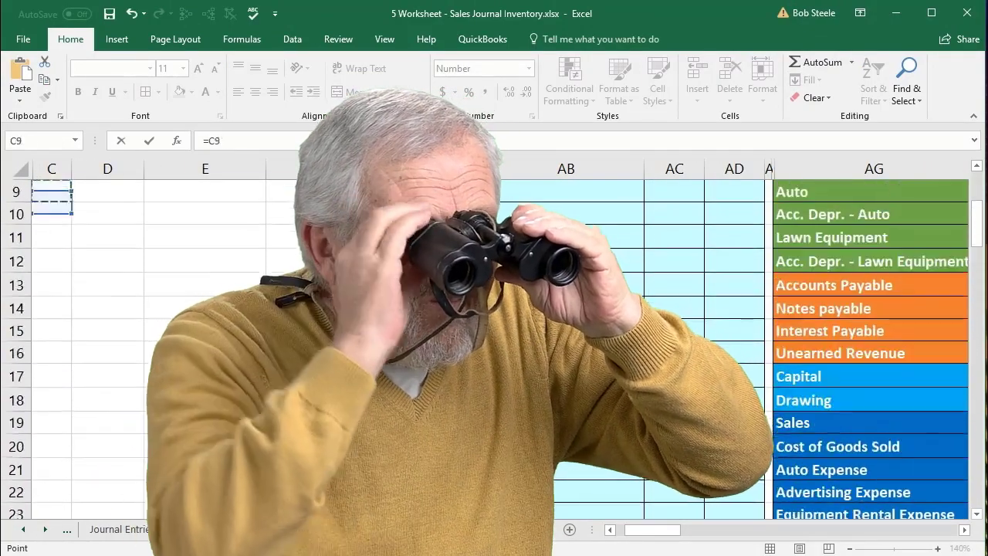
key("Up")
key("Up")
key("Up")
key("Up")
key("Up")
key("Up")
key("Up")
key("Up")
key("Left")
key("Left")
key("Right")
key("Right")
key("Right")
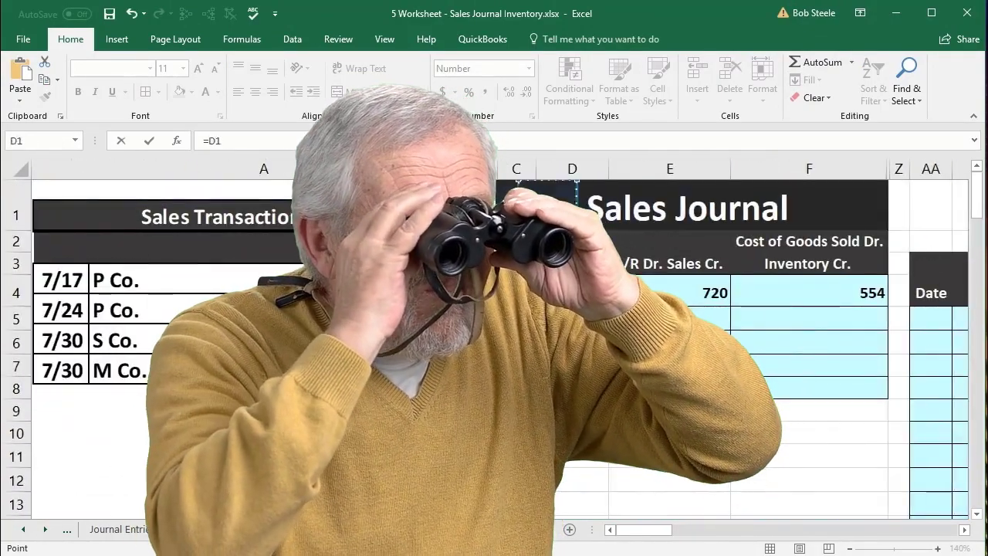
key("Right")
key("Right")
key("Down")
key("Down")
key("Down")
key("Left")
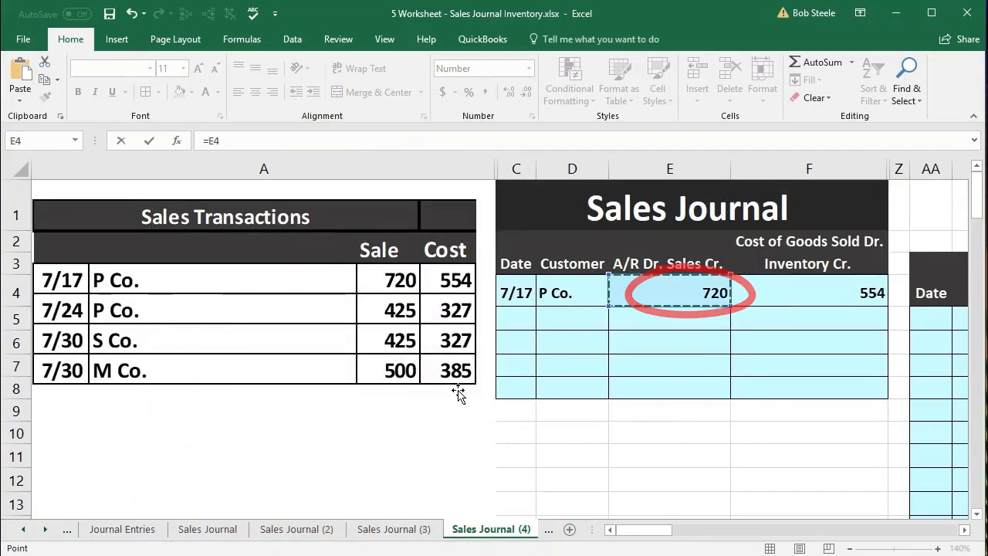
key("Return")
Step: Inspect the formula in P Co.'s first debit cell, AJ32, in the accounts receivable subsidiary ledger
key("Right")
key("Right")
key("Right")
key("Right")
key("Right")
key("Right")
key("Right")
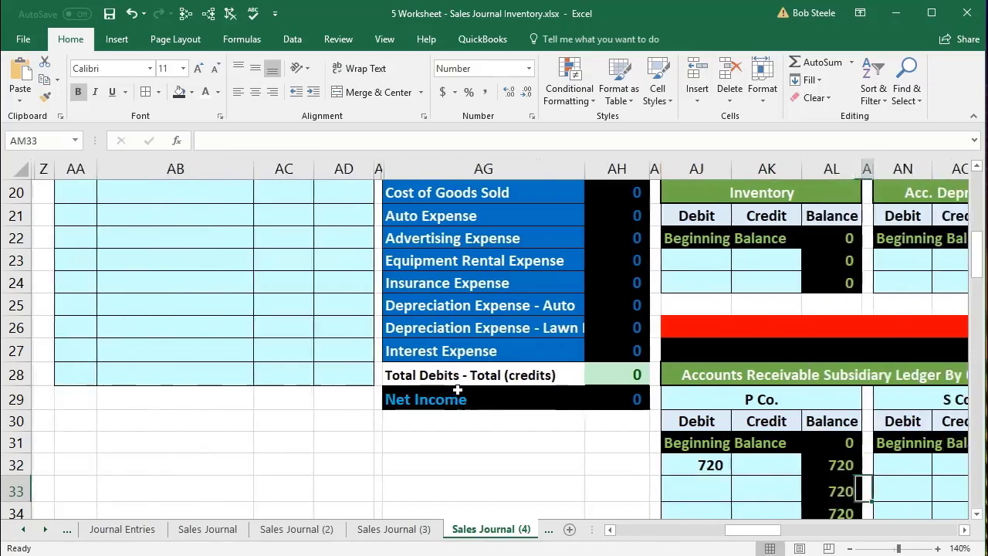
scroll(457, 391, "down", 2)
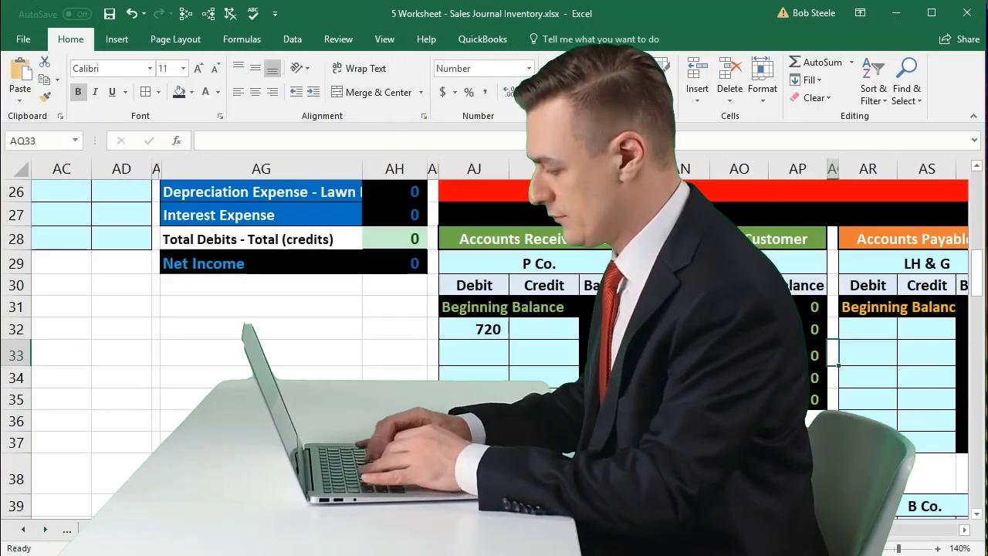
left_click(466, 328)
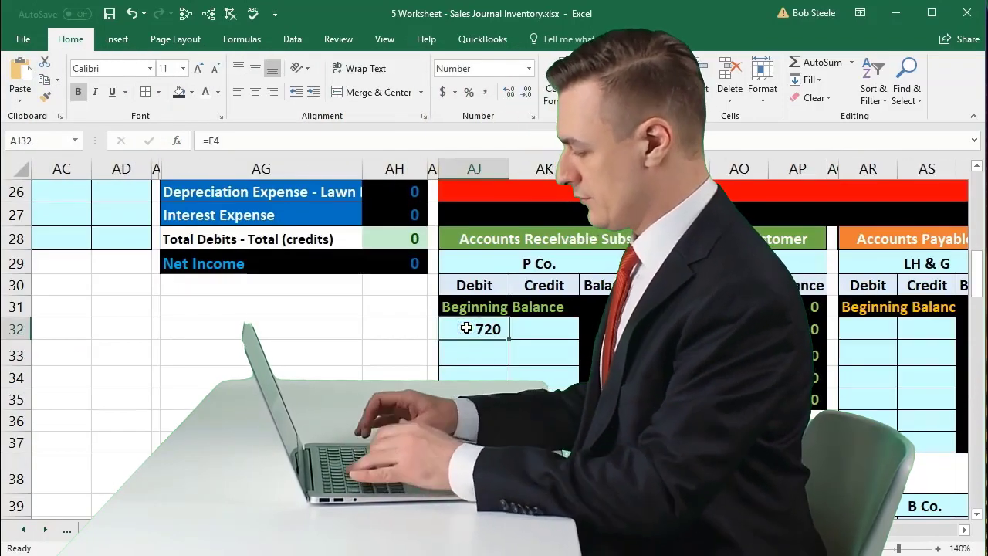
key("F2")
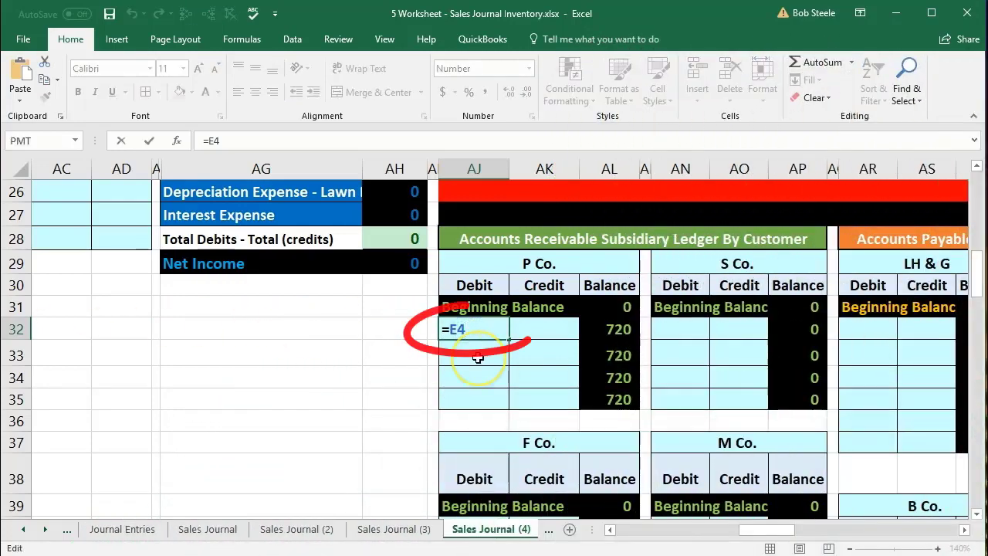
key("Return")
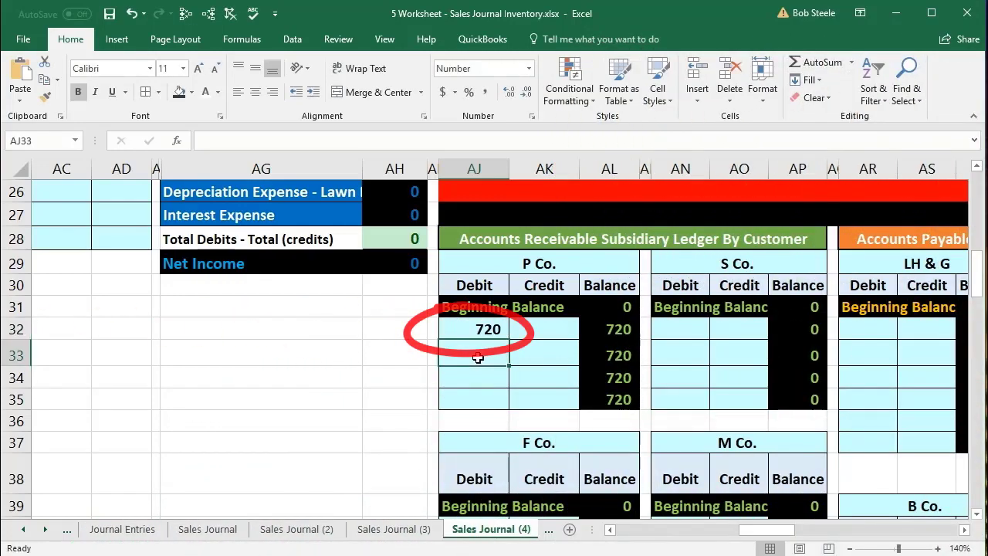
Step: Inspect the formula behind the total AR subsidiary ledger by customer, tracing the customer balances it adds up
scroll(633, 409, "down", 5)
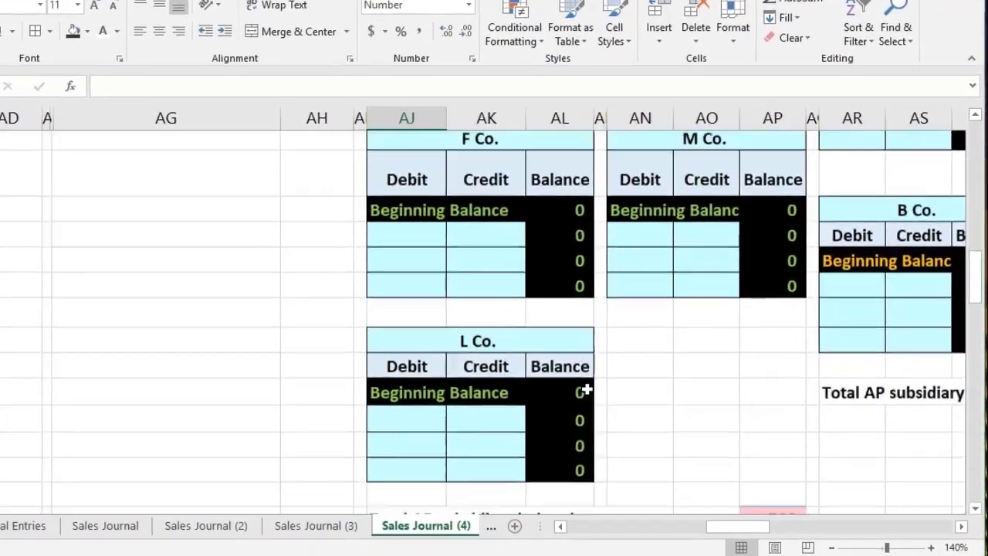
key("F2")
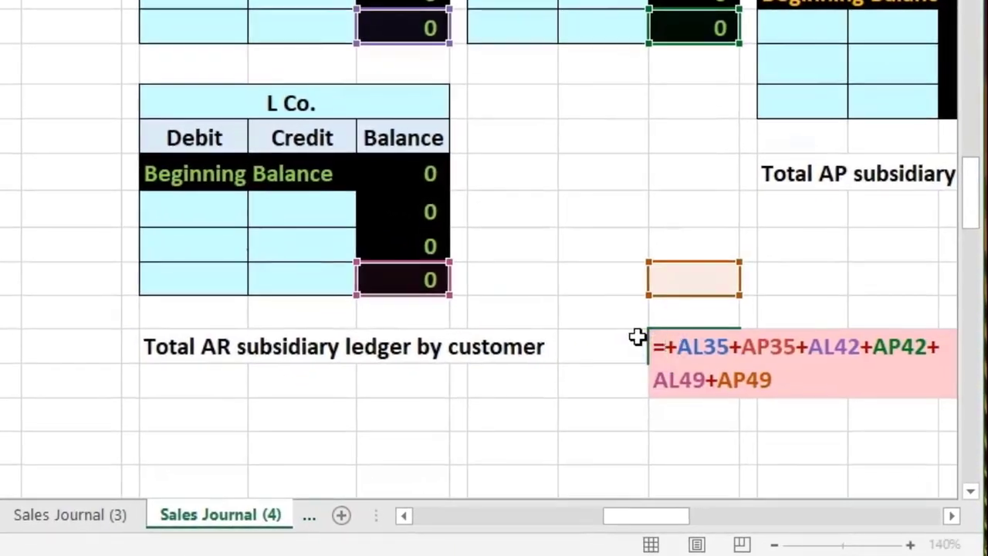
scroll(677, 356, "up", 4)
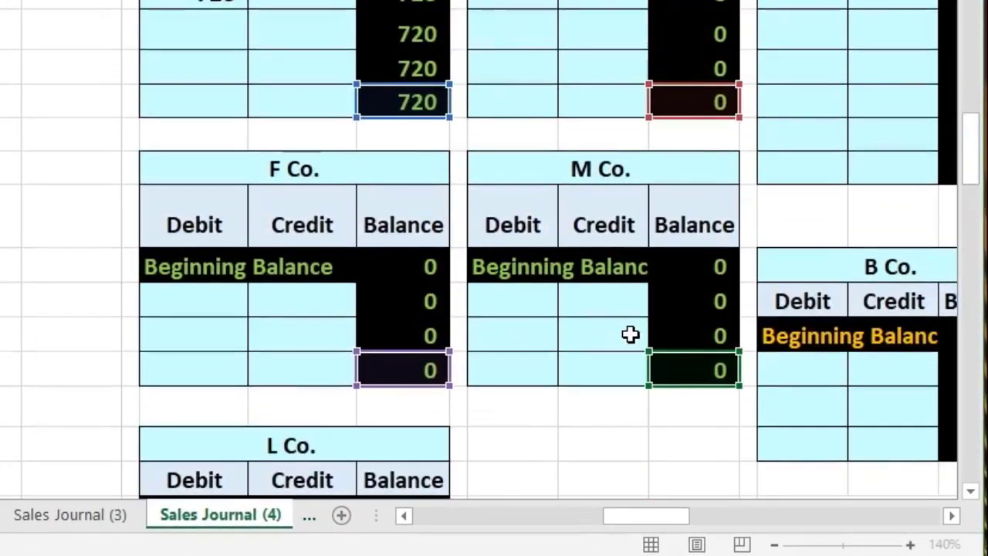
key("Return")
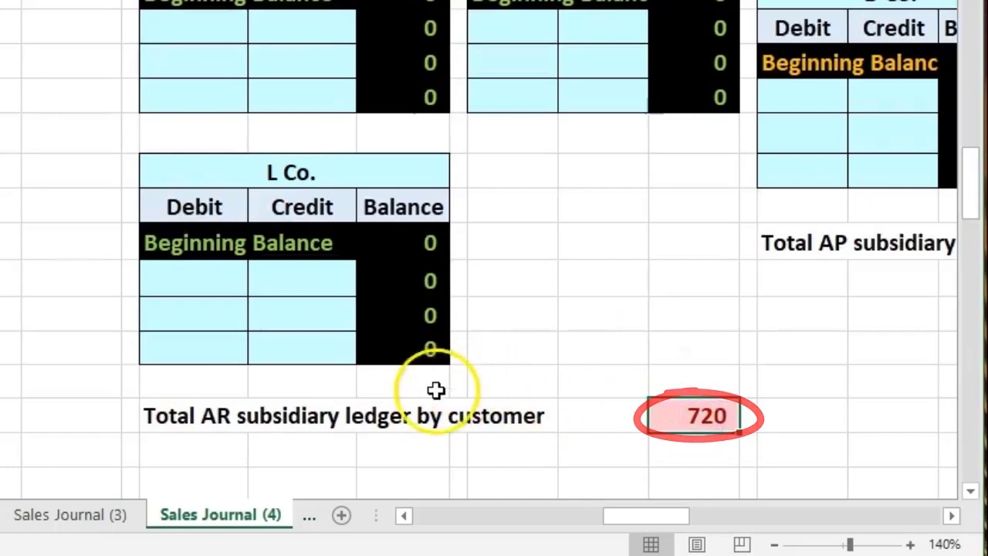
Step: Record the second sale in Sales Journal row 5: date 7/24, customer P Co., A/R and sales 425, cost of goods sold 327
scroll(436, 401, "up", 10)
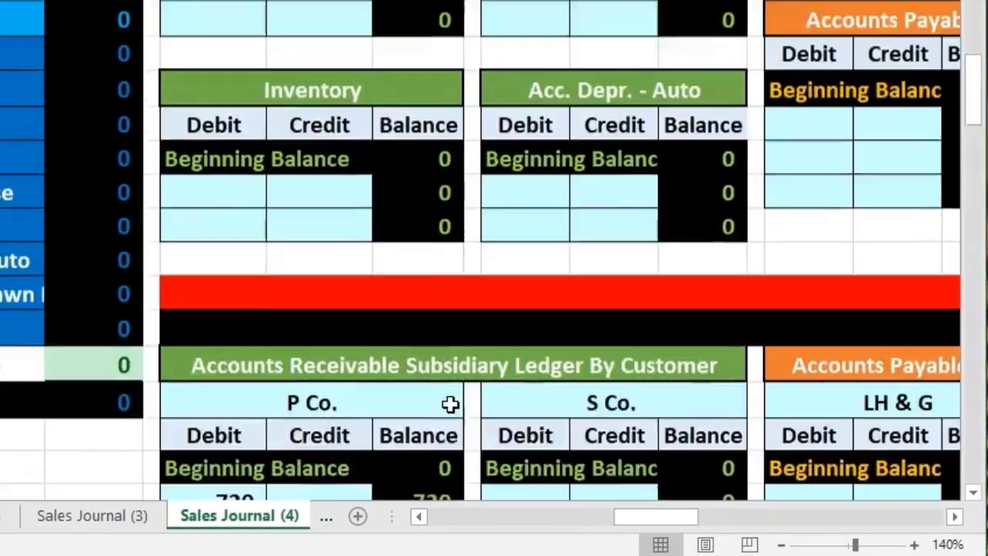
scroll(482, 411, "up", 3)
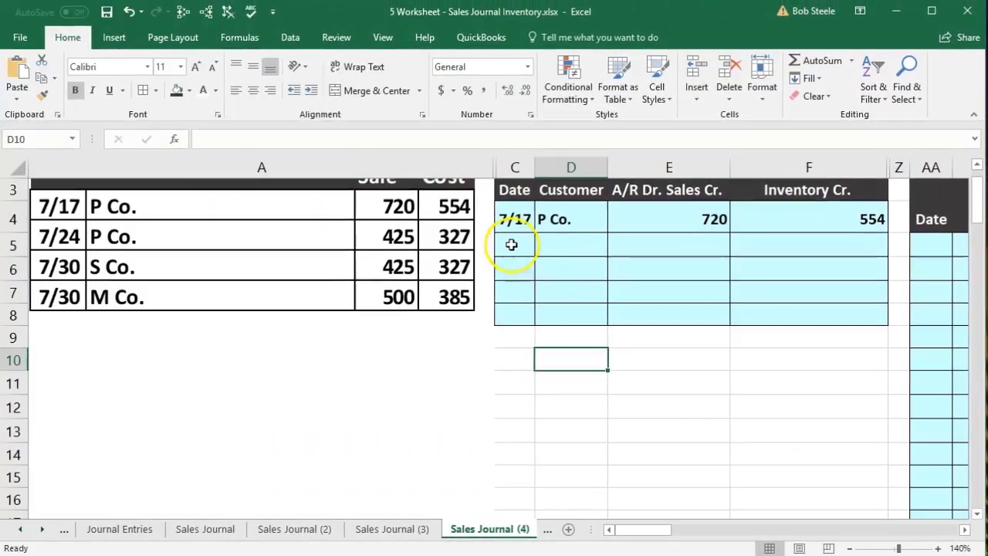
left_click(513, 246)
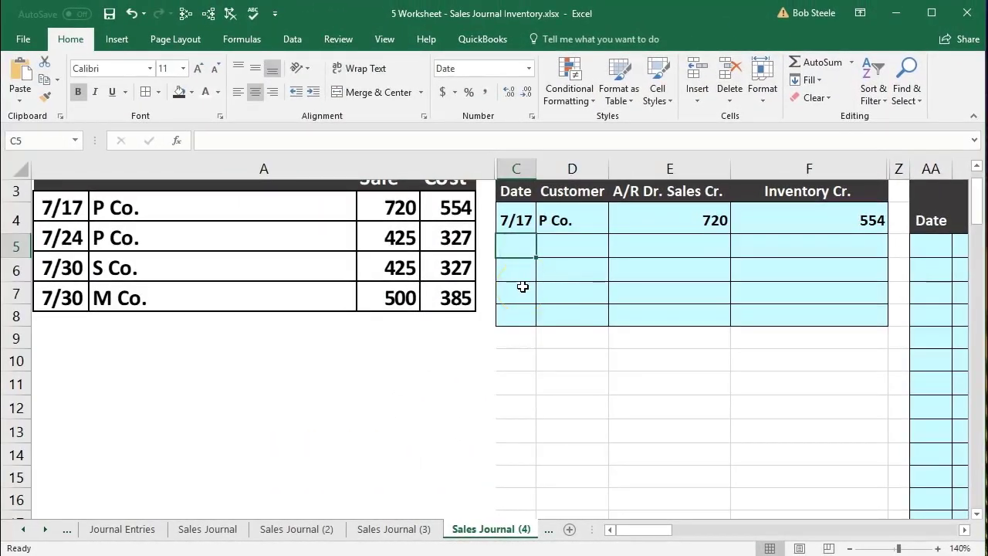
type("7/24")
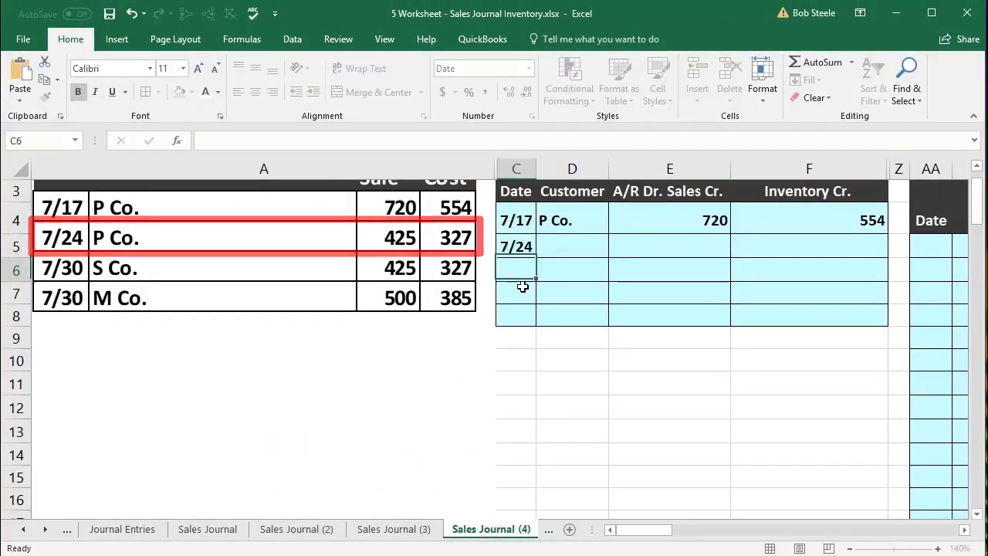
key("Tab")
type("P")
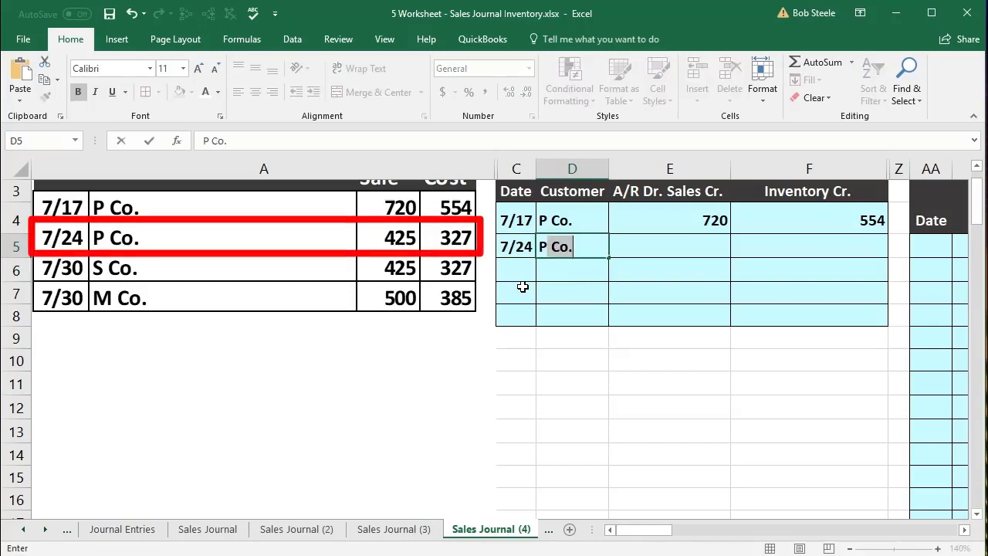
type("c")
key("BackSpace")
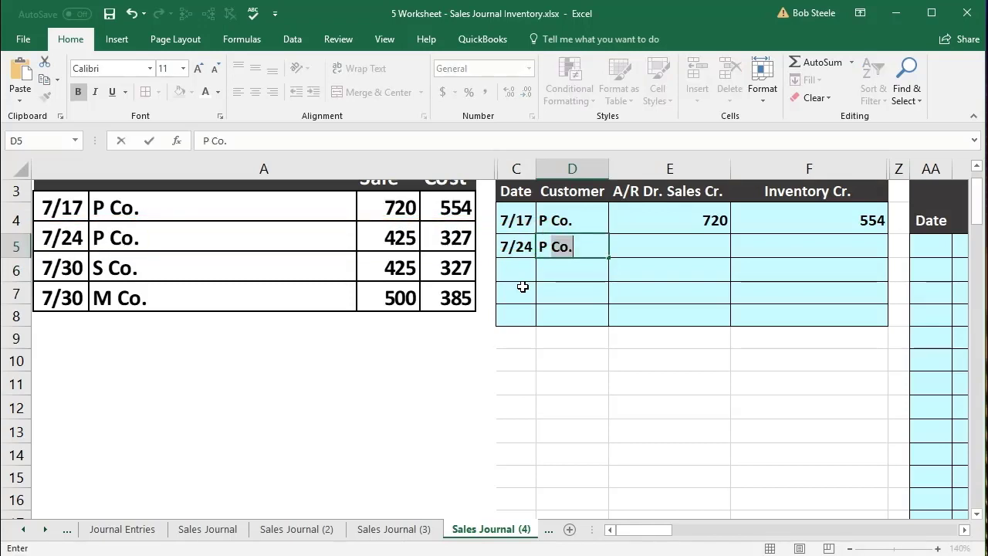
key("Tab")
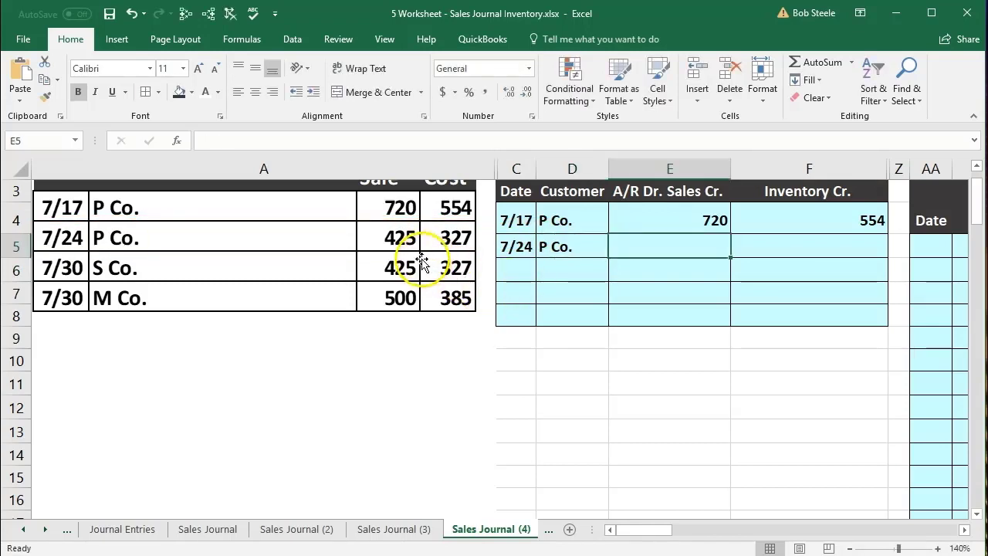
scroll(610, 301, "up", 1)
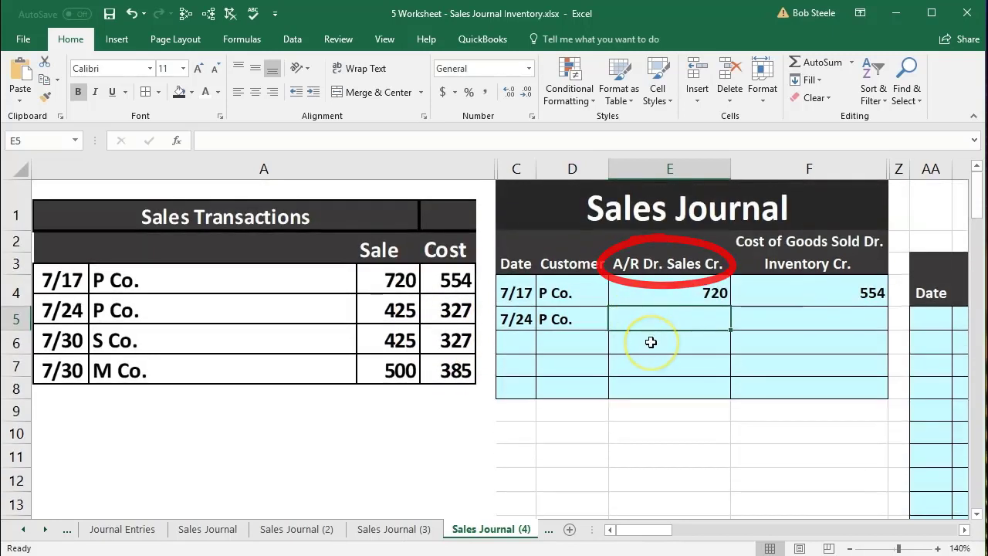
type("425")
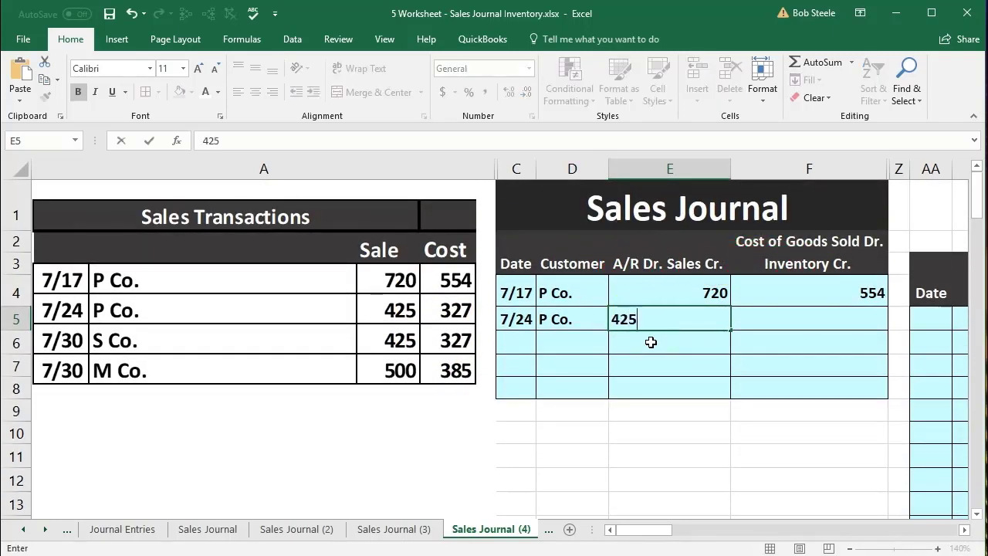
key("Tab")
type("3")
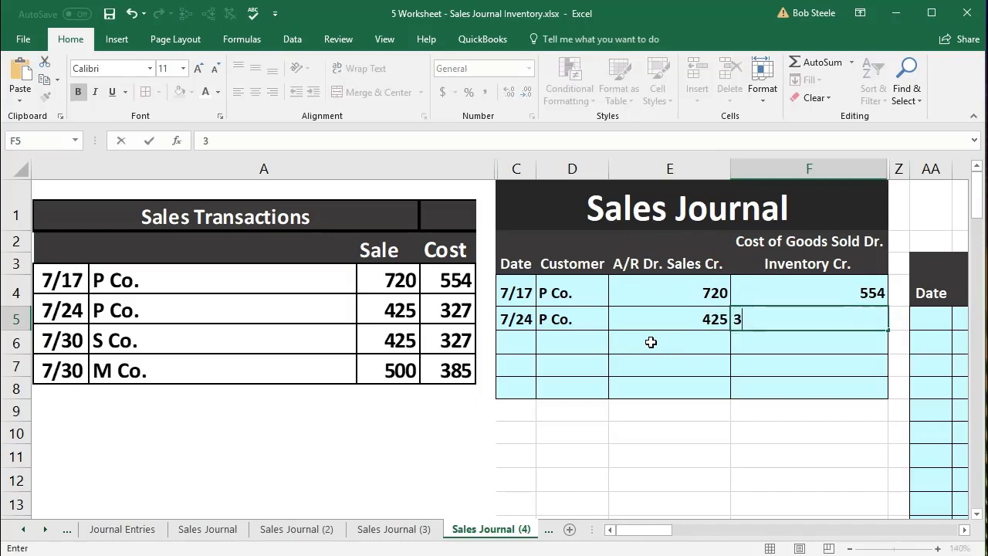
type("27")
key("Return")
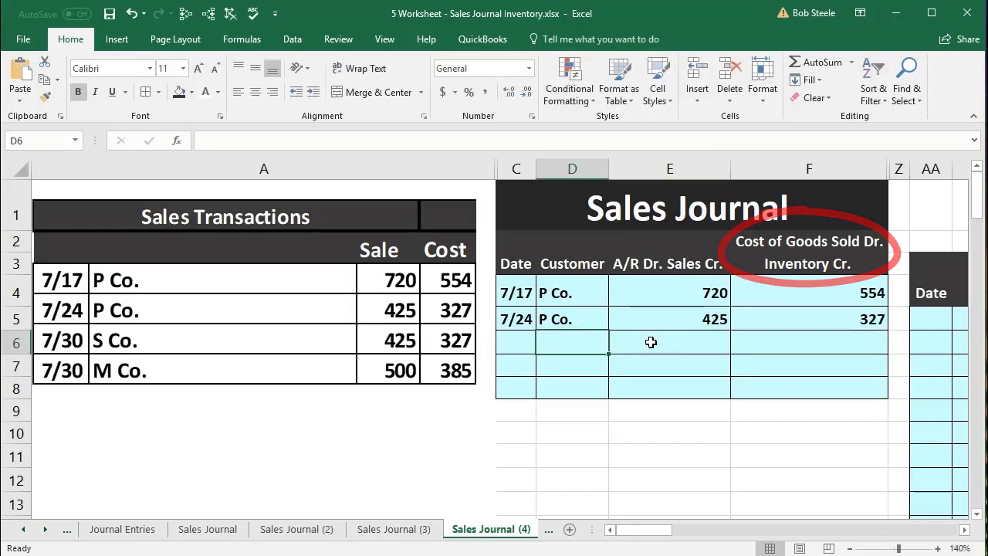
Step: Post the 7/24 sale to P Co.'s accounts receivable subsidiary ledger by entering =E5 in debit cell AJ33
key("Up")
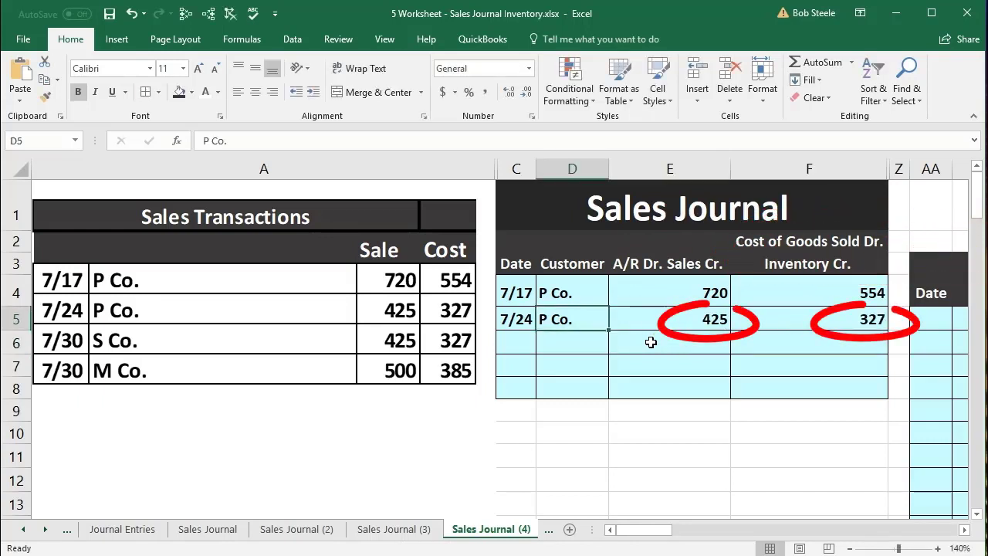
key("Right")
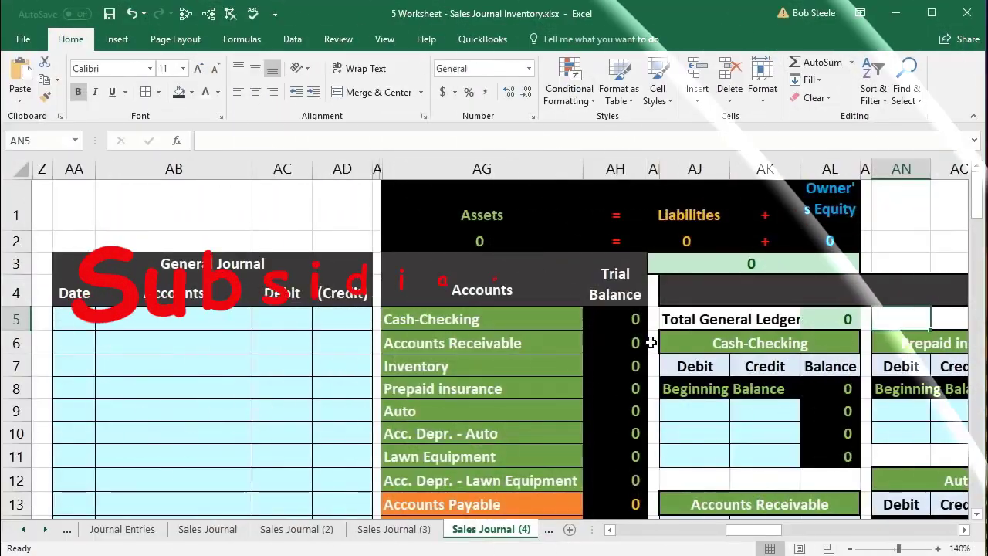
scroll(848, 322, "down", 8)
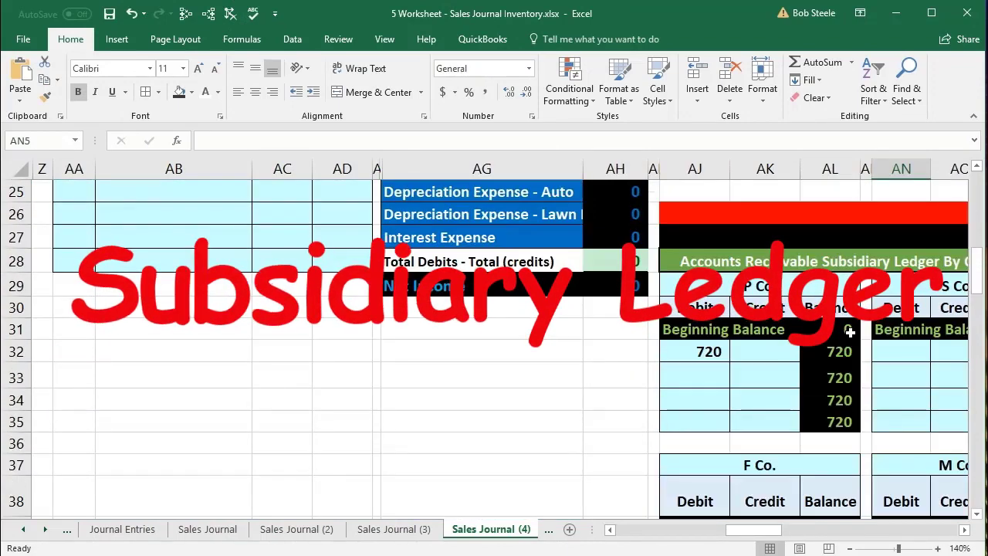
left_click(711, 372)
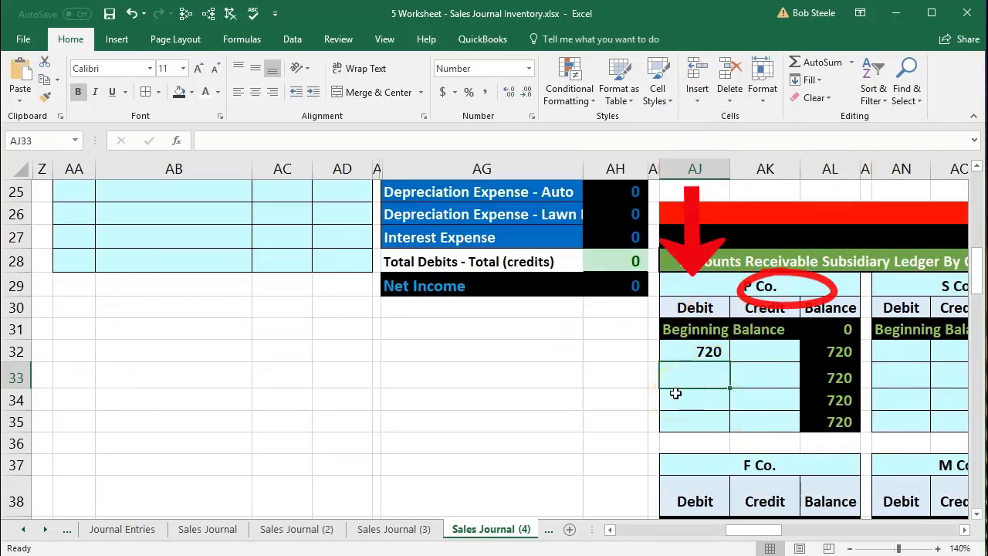
type("=")
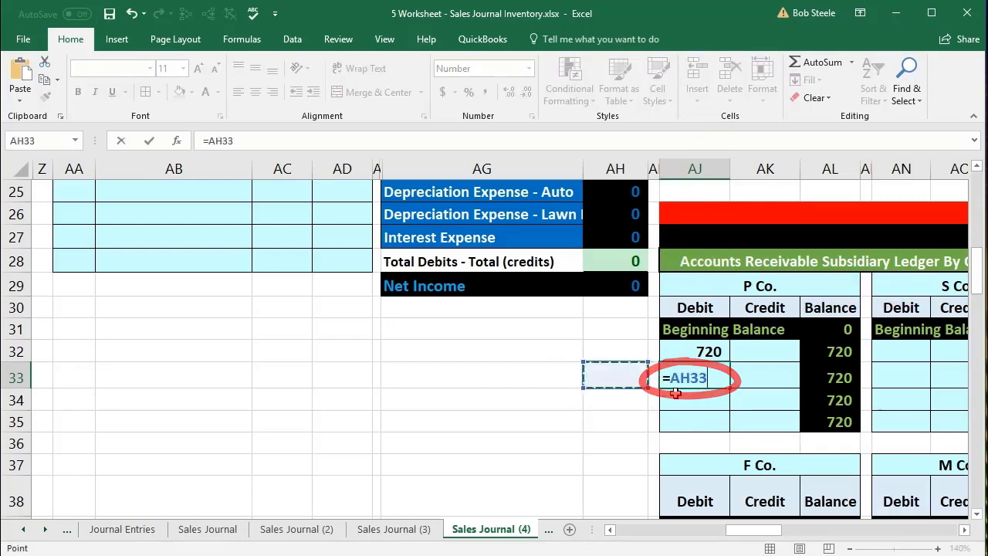
key("Left")
key("Left")
key("Left")
key("Left")
key("Left")
key("Left")
key("Left")
key("Left")
key("Left")
key("Left")
key("Left")
key("Up")
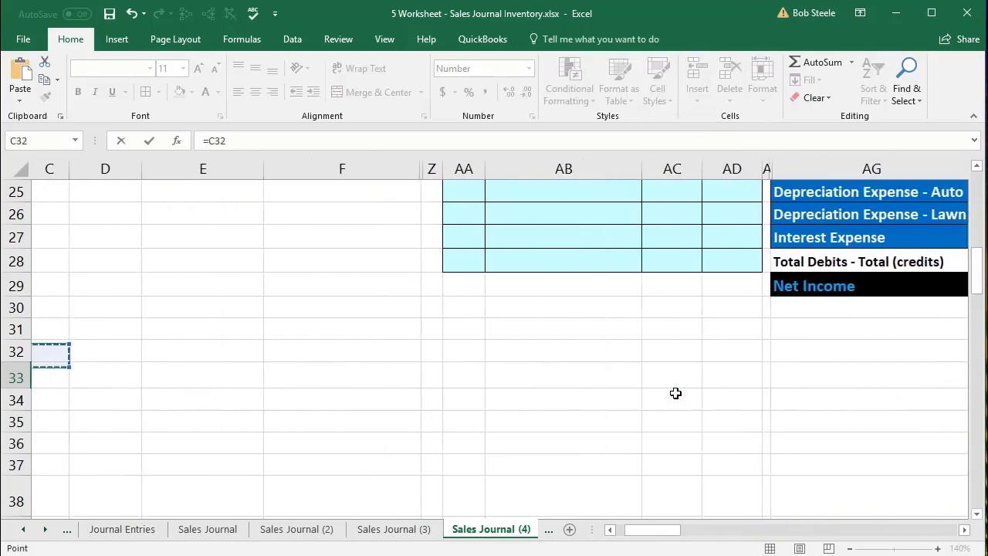
key("Up")
key("Up")
key("Up")
key("Up")
key("Up")
key("Up")
key("Up")
key("Up")
key("Up")
key("Up")
key("Up")
key("Up")
key("Up")
key("Up")
key("Up")
key("Up")
key("Up")
key("Up")
key("Up")
key("Up")
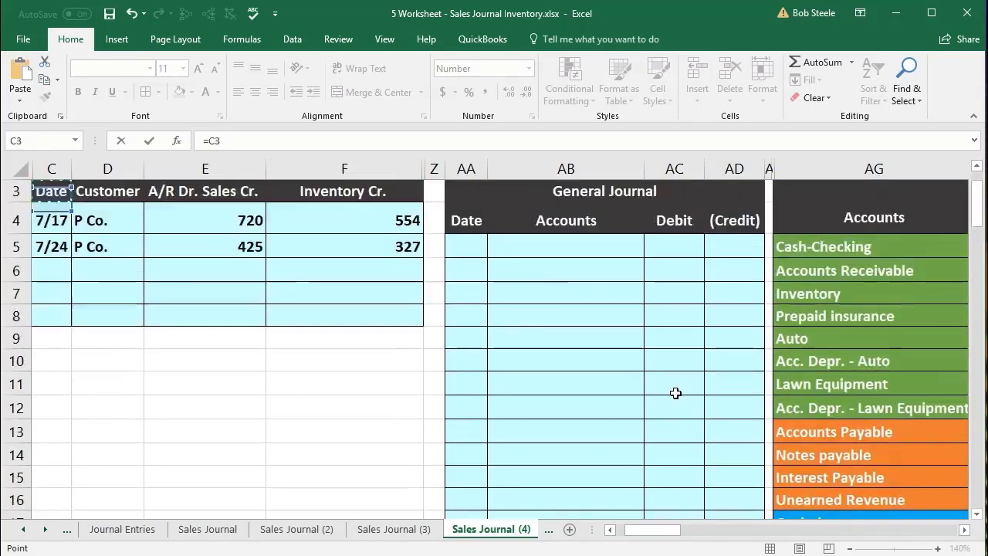
key("Up")
key("Up")
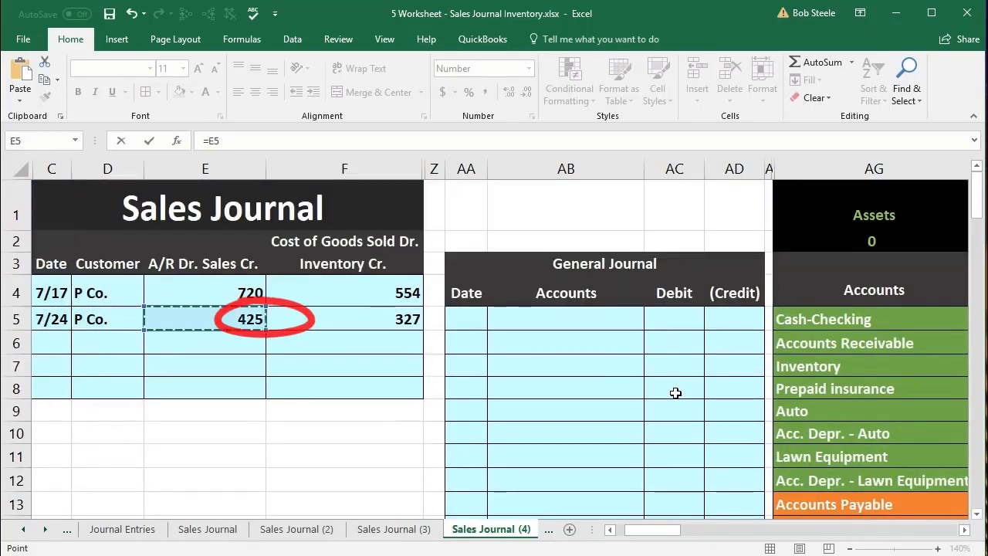
key("Return")
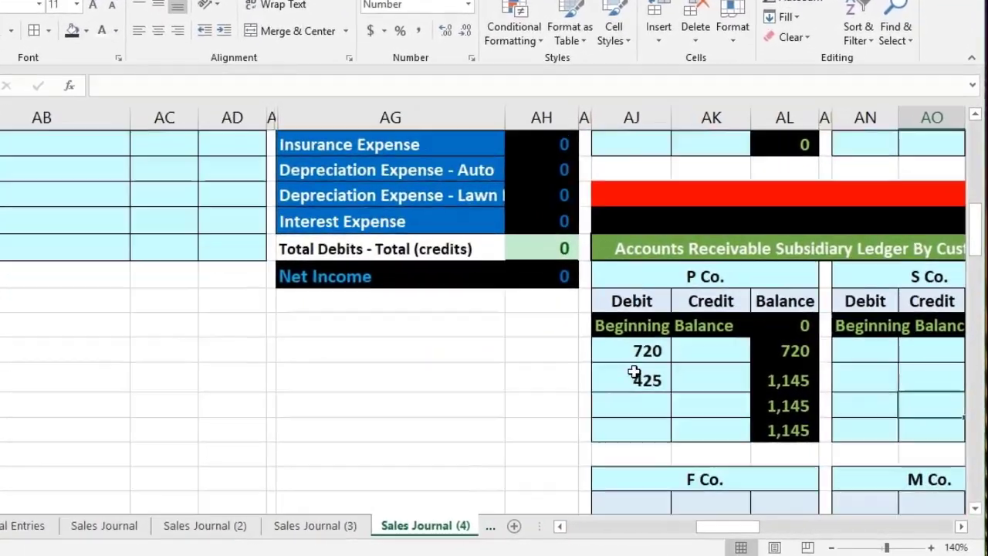
Step: Check the formula in P Co.'s second debit cell, AJ33, the running balance, and the total AR subsidiary ledger by customer
left_click(652, 461)
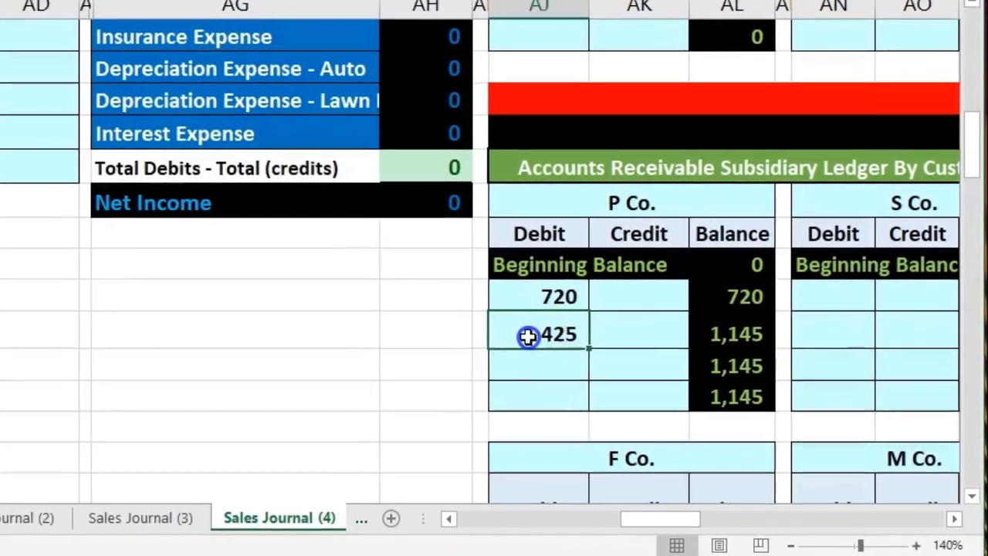
double_click(534, 341)
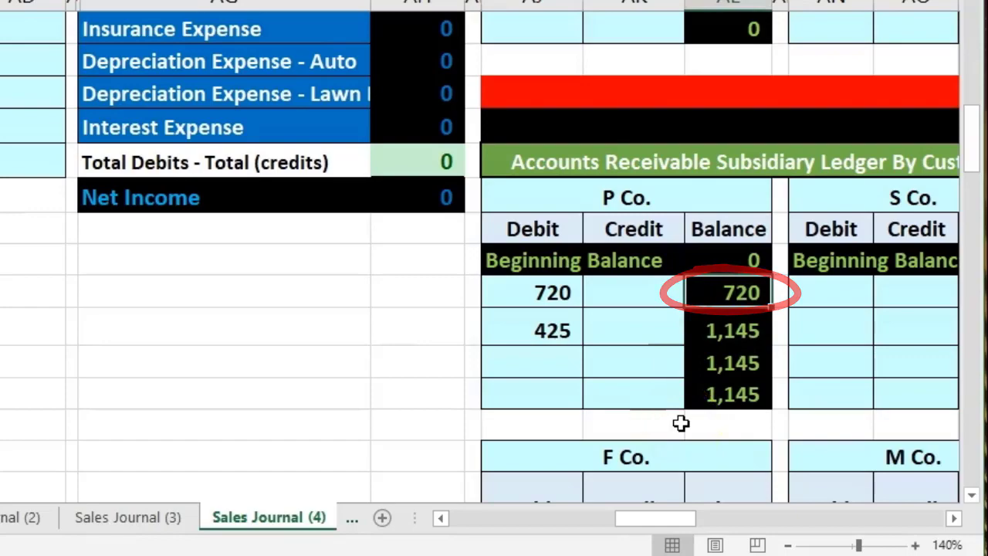
scroll(767, 425, "down", 7)
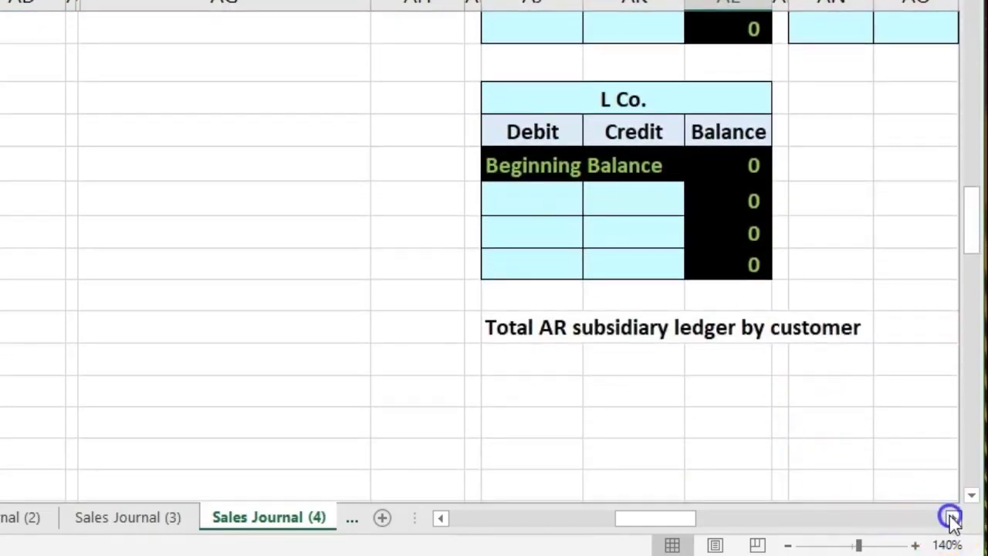
left_click(952, 518)
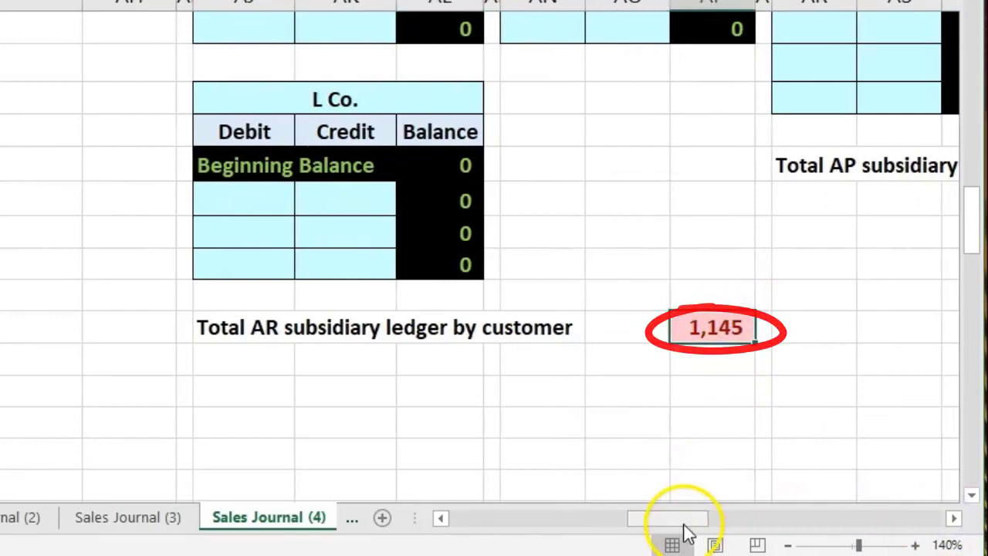
left_click_drag(682, 525, 505, 517)
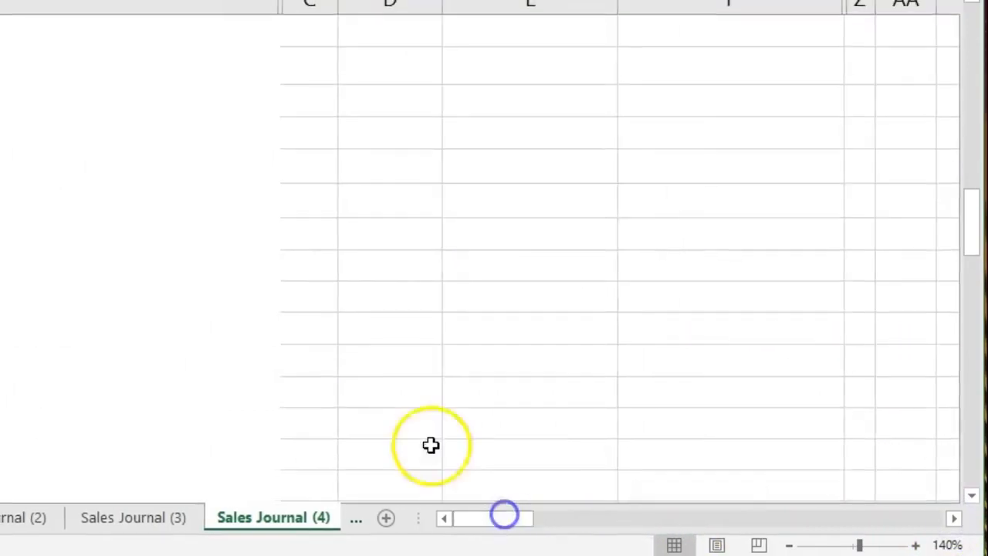
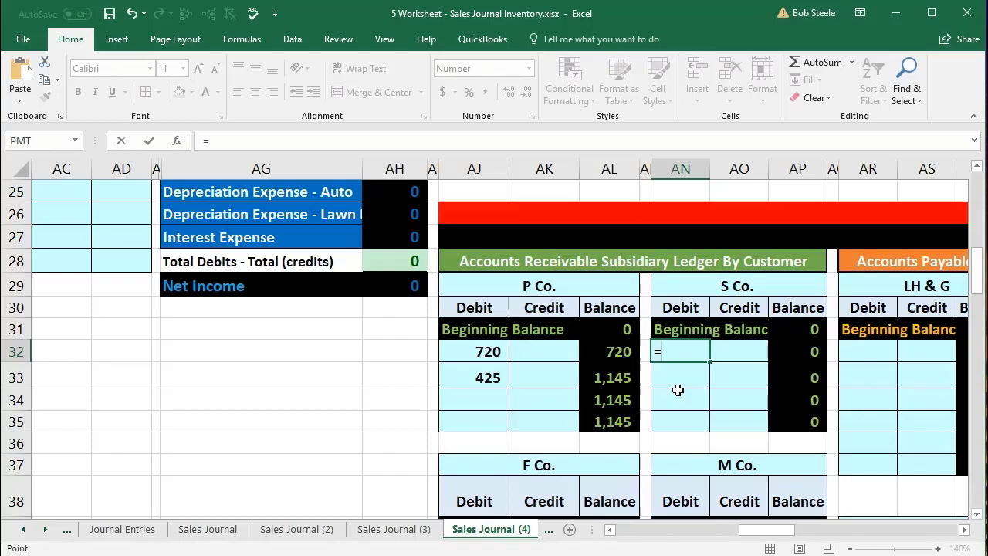
Step: Post the 7/30 sale to S Co.'s accounts receivable subsidiary ledger by entering =E6 in debit cell AN32
key("Left")
key("Left")
key("Left")
key("Left")
key("Left")
key("Left")
key("Left")
key("Left")
key("Left")
key("Left")
key("Left")
key("Left")
key("Left")
key("Left")
key("Left")
key("Left")
key("Left")
key("Left")
key("Left")
key("Left")
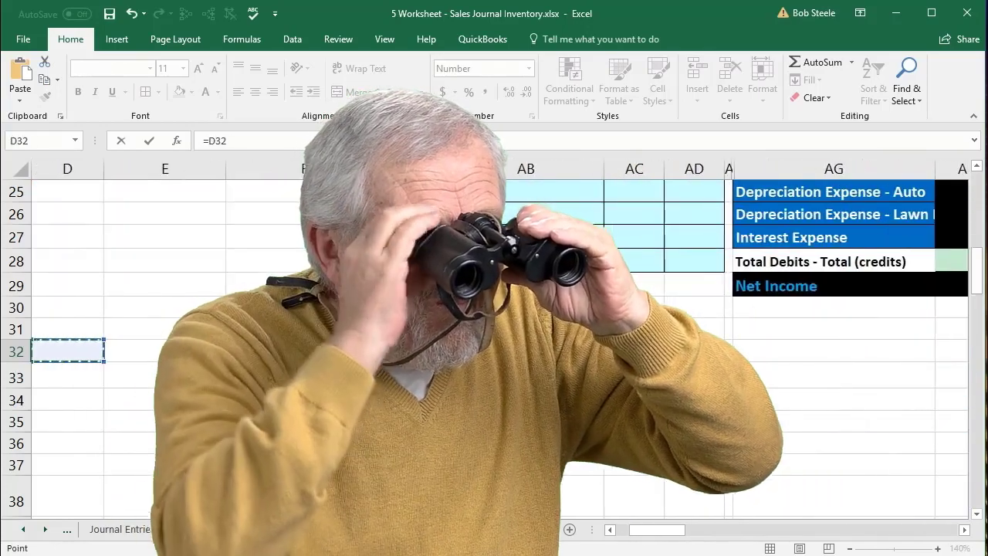
key("Left")
key("Up")
key("Up")
key("Up")
key("Up")
key("Up")
key("Up")
key("Up")
key("Up")
key("Up")
key("Up")
key("Up")
key("Up")
key("Up")
key("Up")
key("Up")
key("Up")
key("Up")
key("Up")
key("Up")
key("Up")
key("Up")
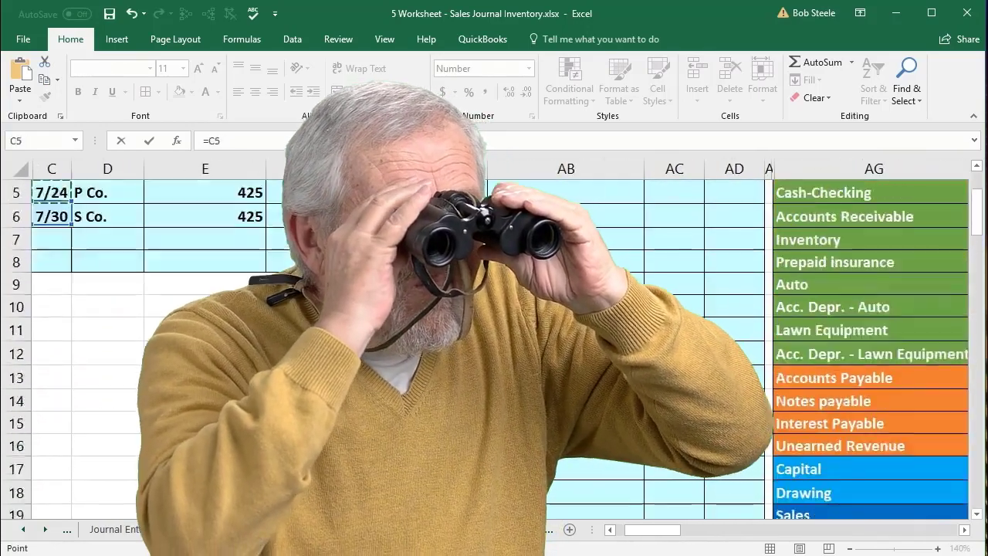
key("Down")
key("Down")
key("Down")
key("Down")
key("Down")
key("Right")
key("Right")
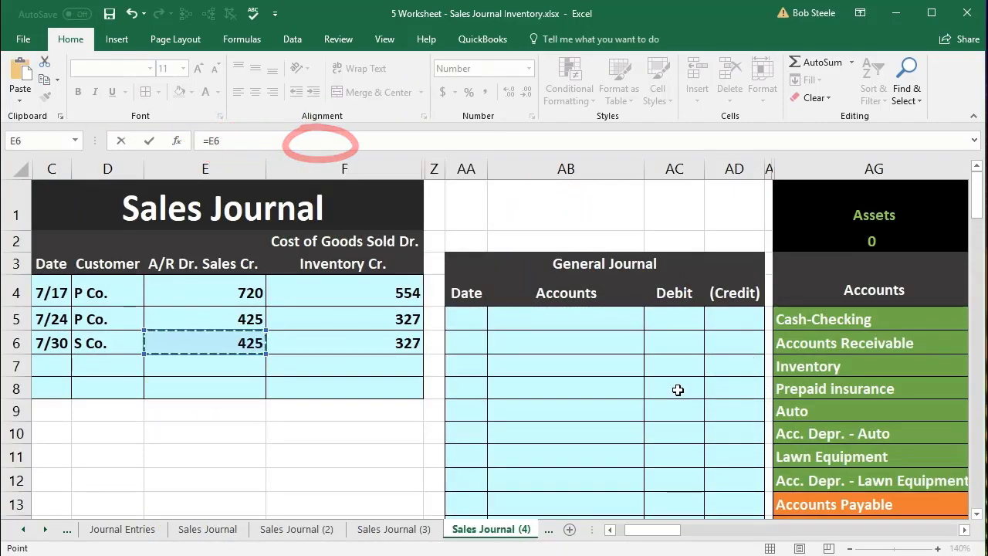
key("Tab")
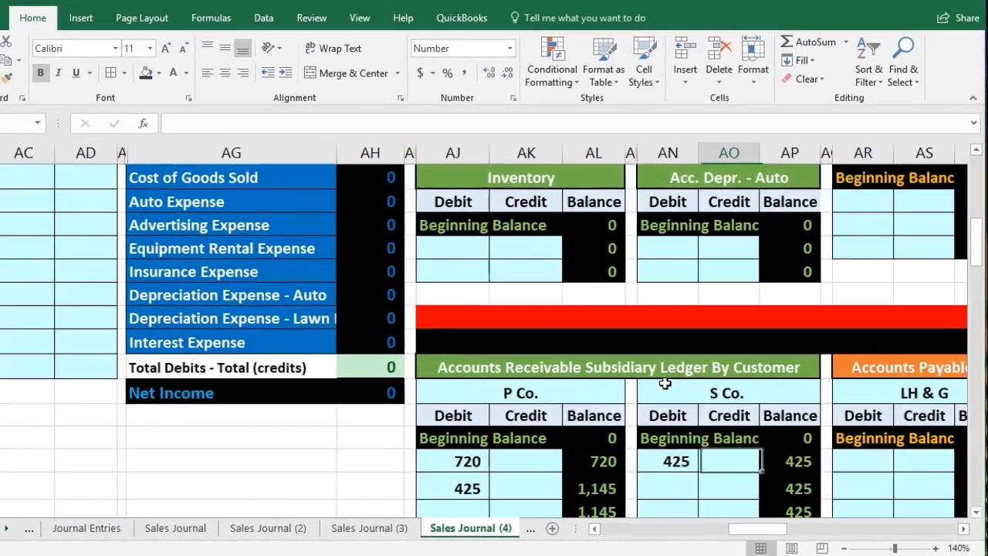
key("shift+Tab")
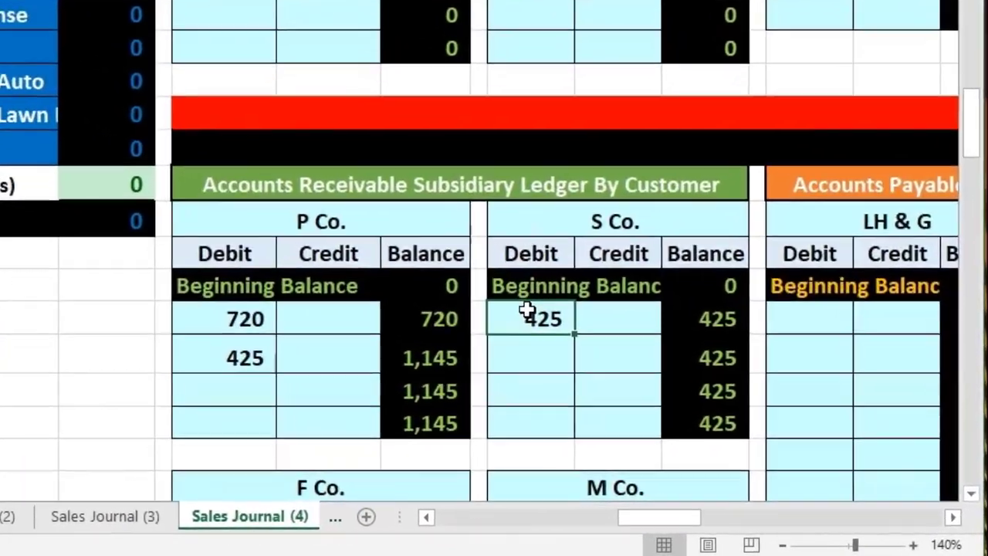
Step: Check the formula in S Co.'s first debit cell, AN32, and the total AR subsidiary ledger by customer
double_click(528, 319)
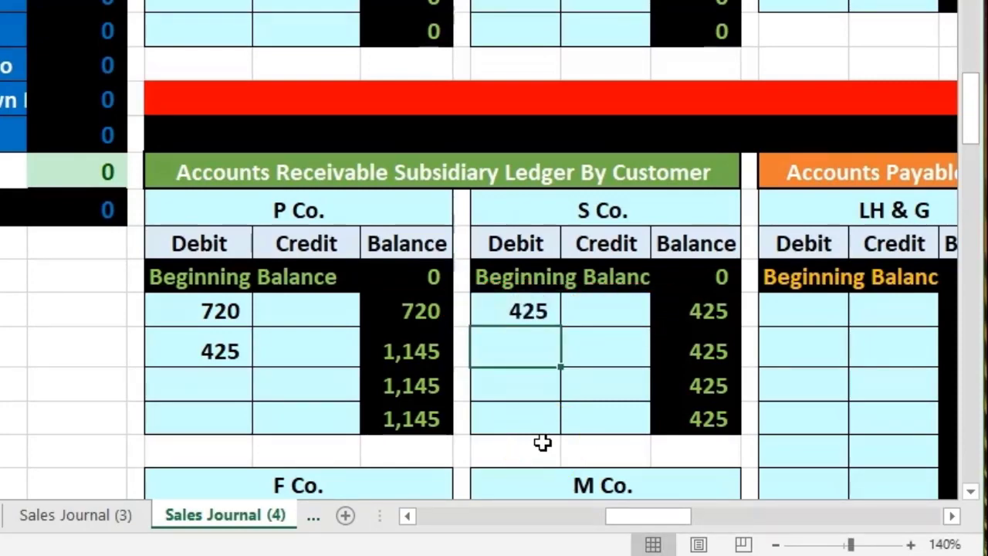
scroll(543, 441, "down", 5)
left_click(664, 456)
double_click(681, 477)
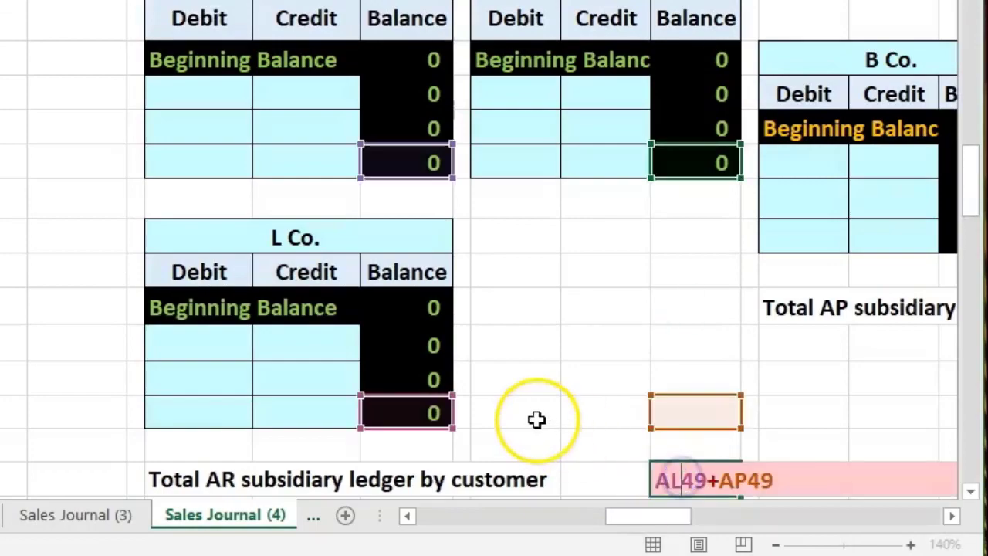
key("Return")
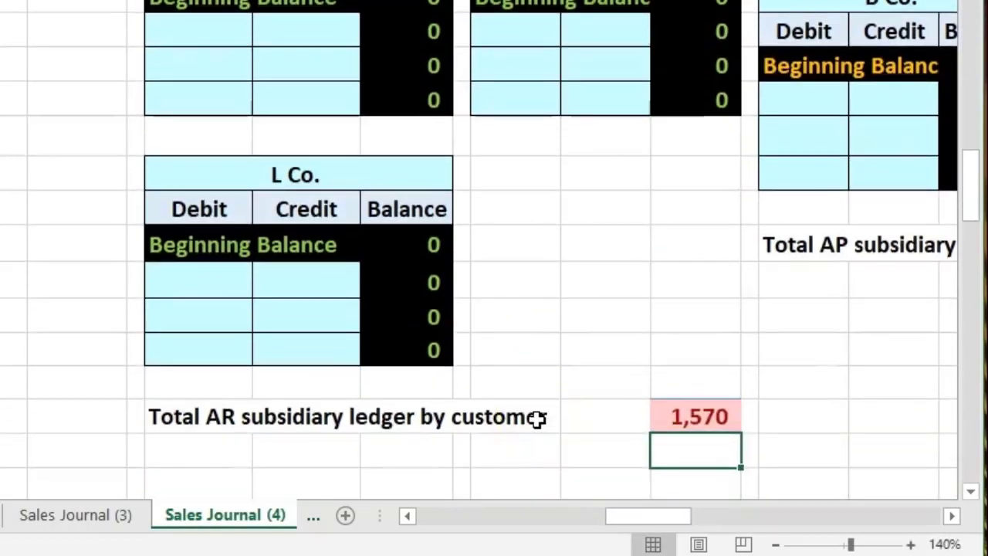
Step: Record the fourth sale in Sales Journal row 7: date 7/30, customer M Co., A/R and sales 500, cost of goods sold 385
scroll(540, 419, "up", 3)
left_click_drag(664, 516, 591, 520)
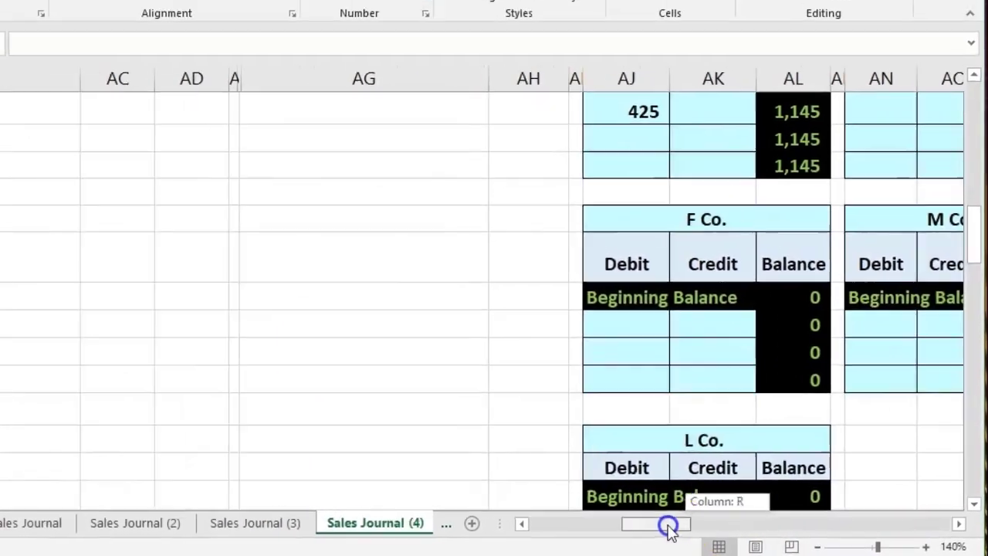
scroll(324, 424, "up", 15)
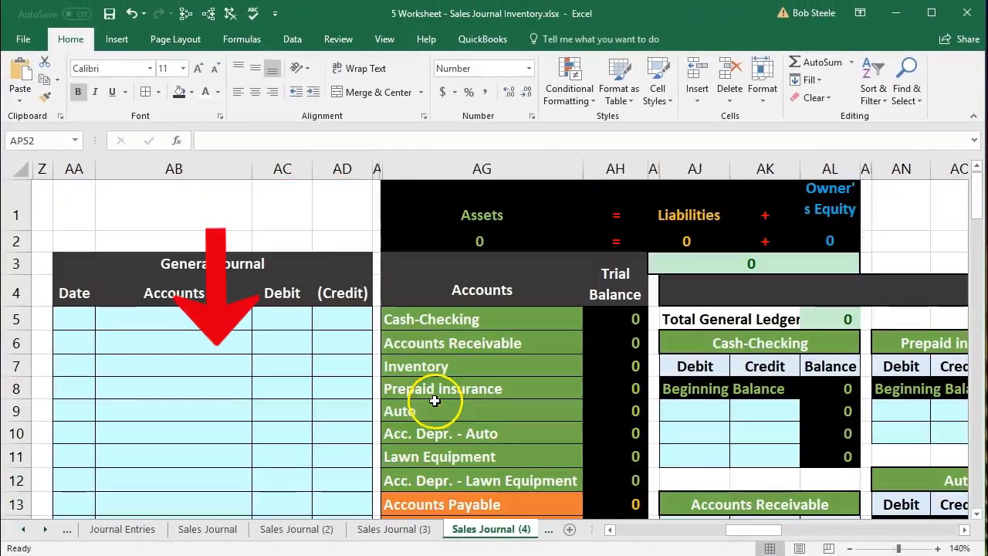
left_click(232, 321)
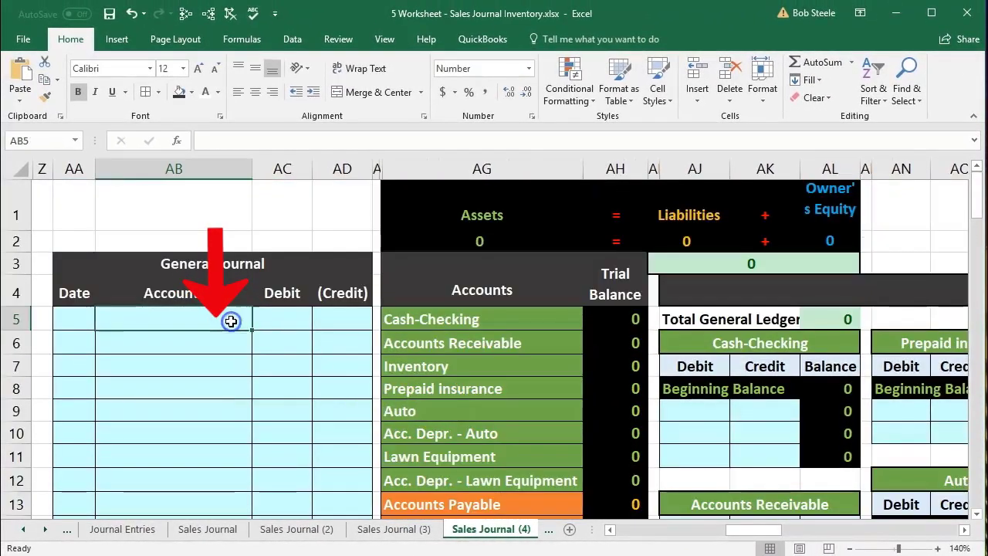
left_click(610, 531)
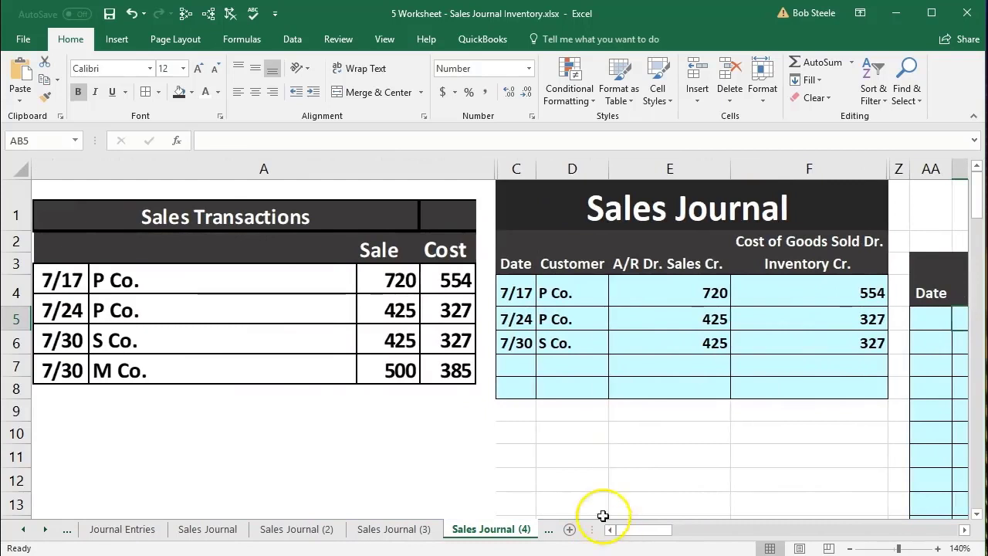
left_click(512, 368)
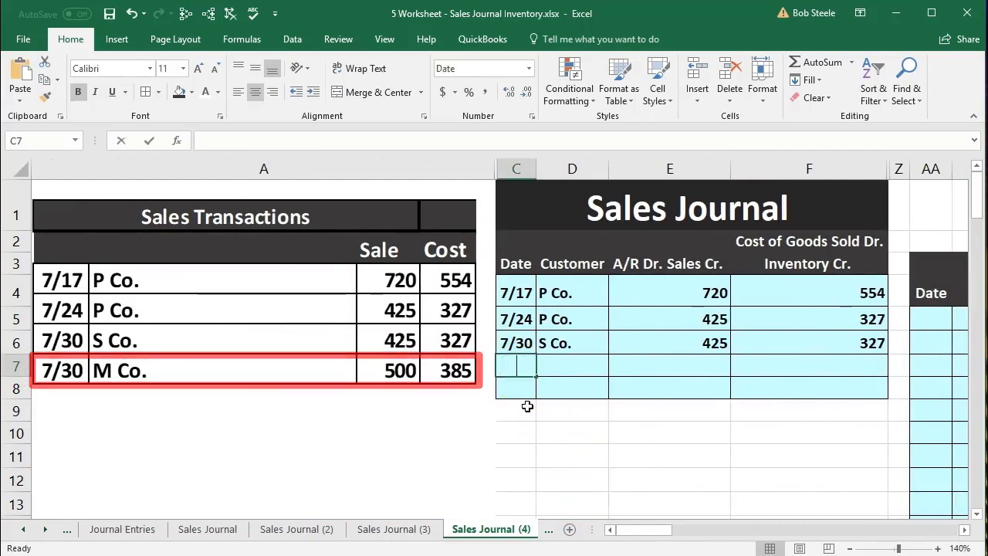
type("7/30")
key("Tab")
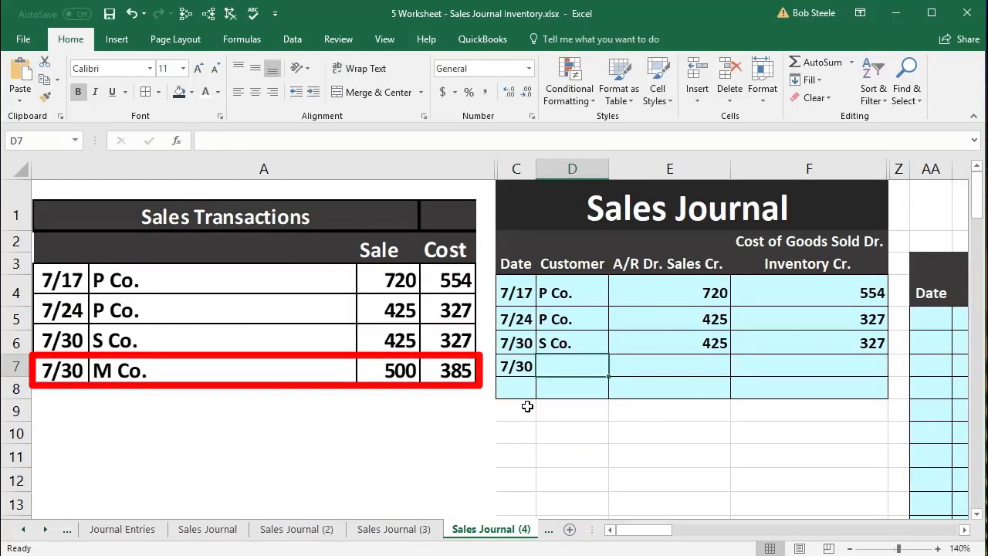
type("M Co.")
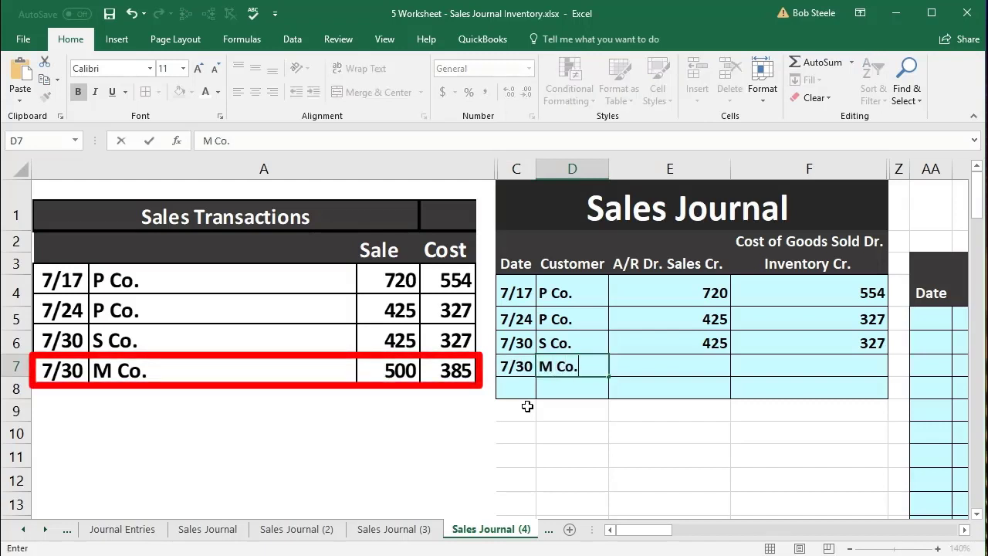
key("Tab")
type("5")
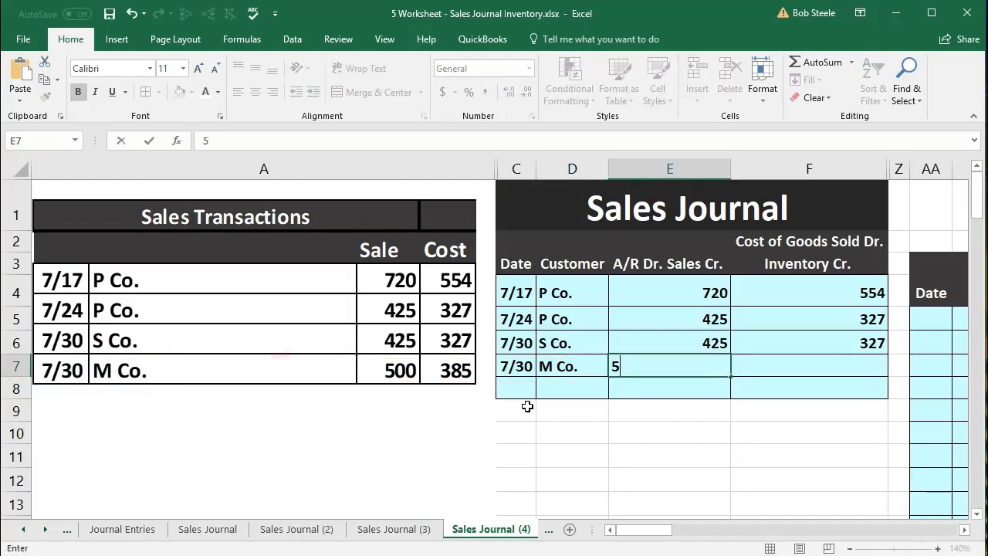
key("Tab")
type("38")
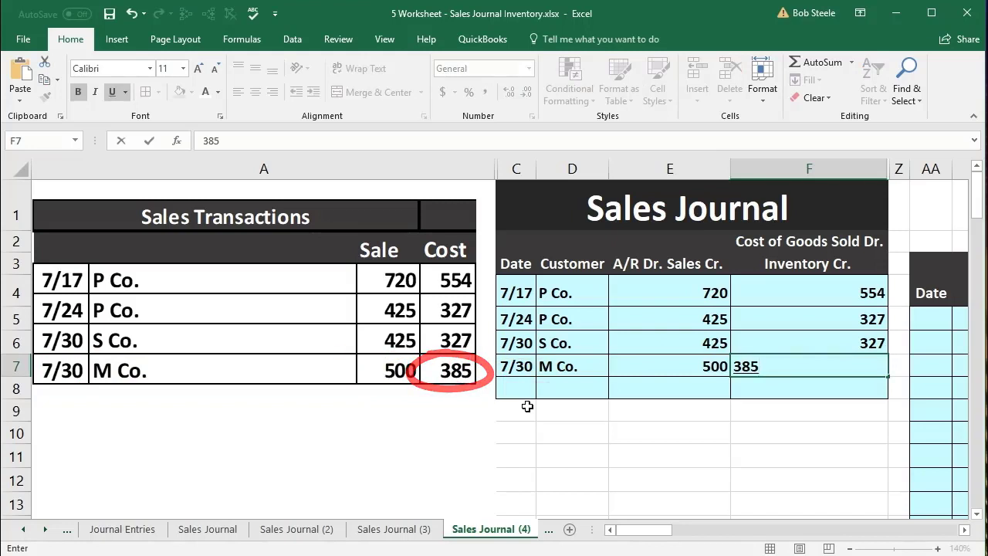
key("Return")
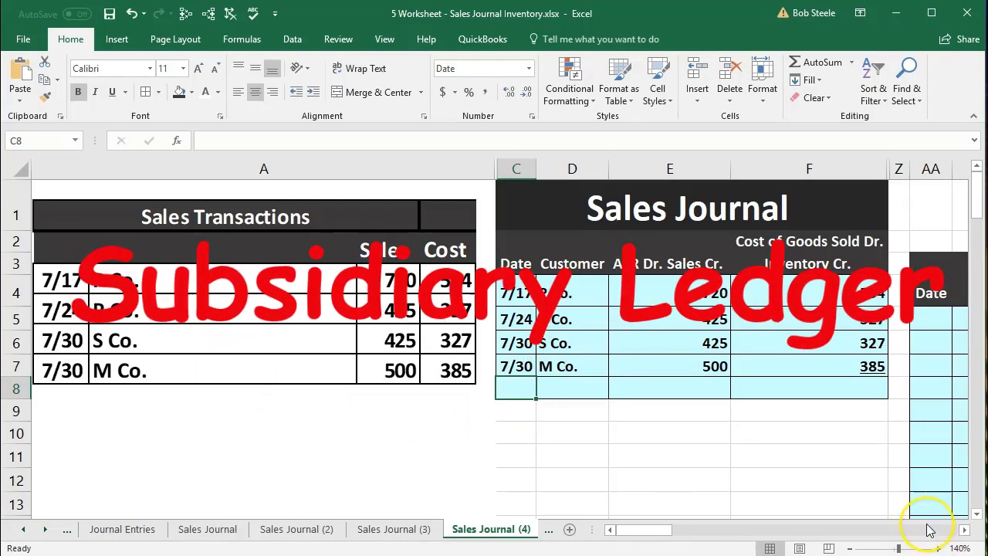
Step: Post the 7/30 sale to M Co.'s accounts receivable subsidiary ledger by entering =E7 in debit cell AN40
key("Tab")
key("Tab")
key("Tab")
key("Tab")
key("Tab")
key("Tab")
key("Tab")
key("Tab")
key("Tab")
key("Tab")
key("Tab")
key("Tab")
key("Tab")
key("Tab")
key("Tab")
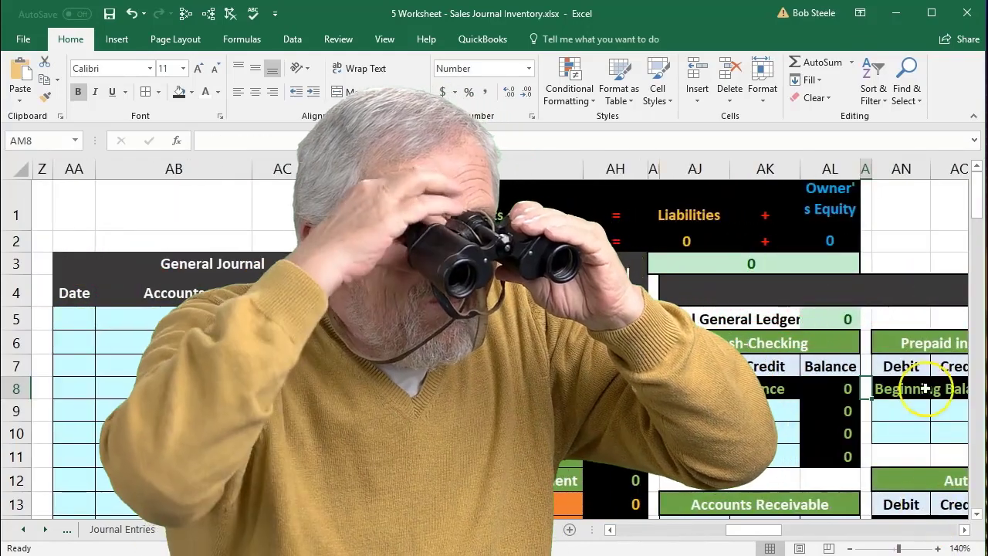
scroll(910, 405, "down", 7)
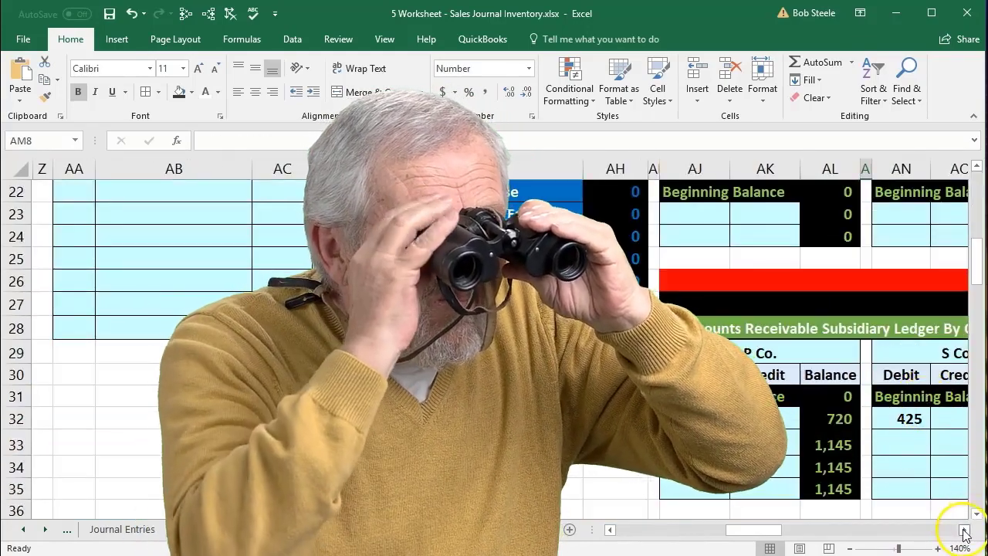
scroll(937, 496, "right", 1)
scroll(894, 464, "down", 2)
scroll(894, 465, "down", 1)
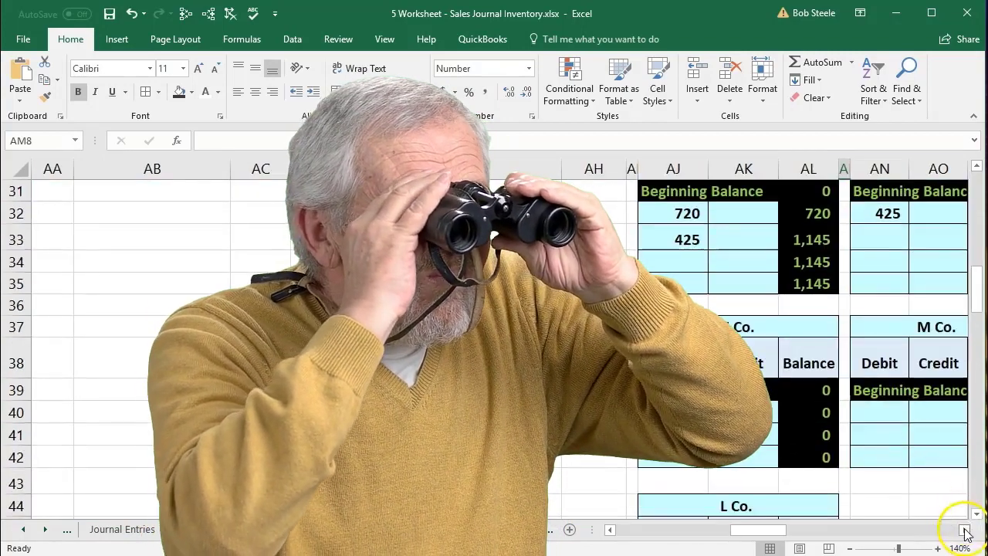
left_click(963, 528)
left_click(964, 529)
left_click(684, 322)
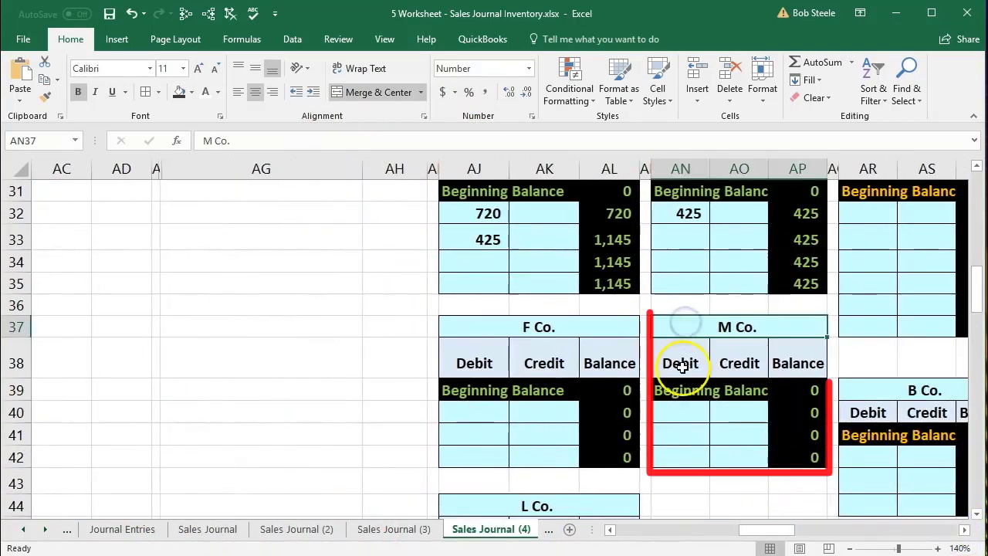
left_click(685, 403)
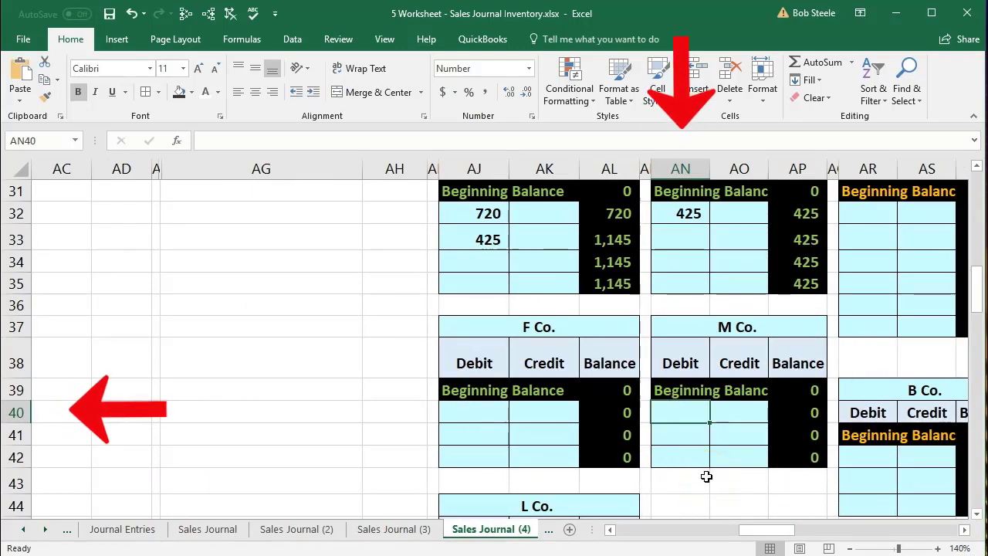
type("=")
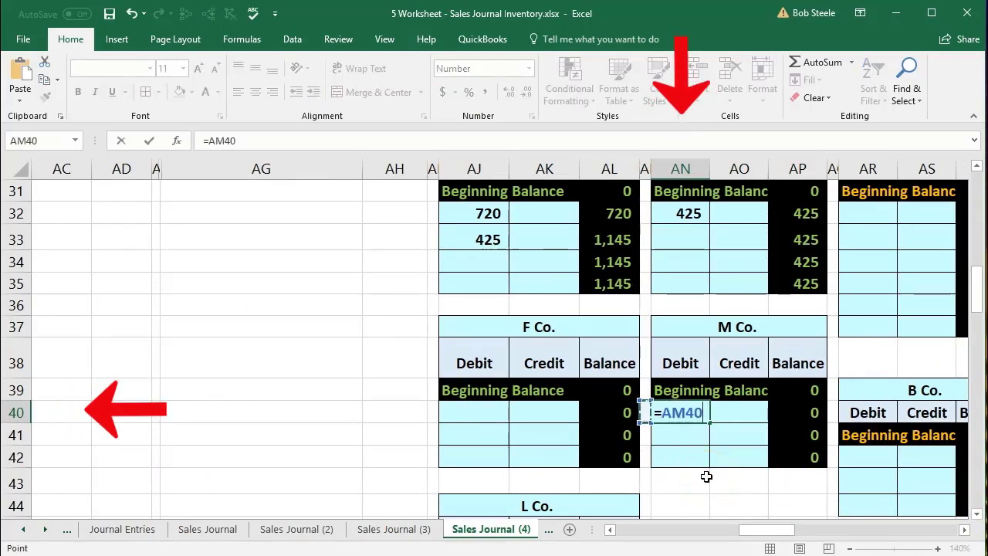
key("Left")
key("Left")
key("Left")
key("Left")
key("Left")
key("Left")
key("Left")
key("Left")
key("Left")
key("Left")
key("Left")
key("Left")
key("Left")
key("Left")
key("Left")
key("Left")
key("Left")
key("Left")
key("Left")
key("Left")
key("Up")
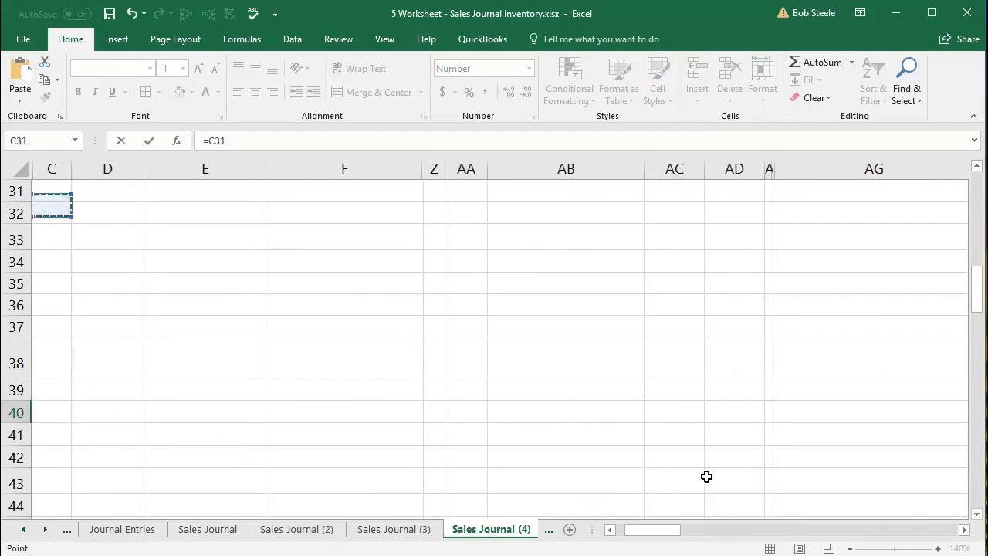
key("Up")
key("Up")
key("Up")
key("Up")
key("Up")
key("Up")
key("Up")
key("Up")
key("Up")
key("Up")
key("Up")
key("Up")
key("Up")
key("Up")
key("Up")
key("Up")
key("Up")
key("Up")
key("Up")
key("Up")
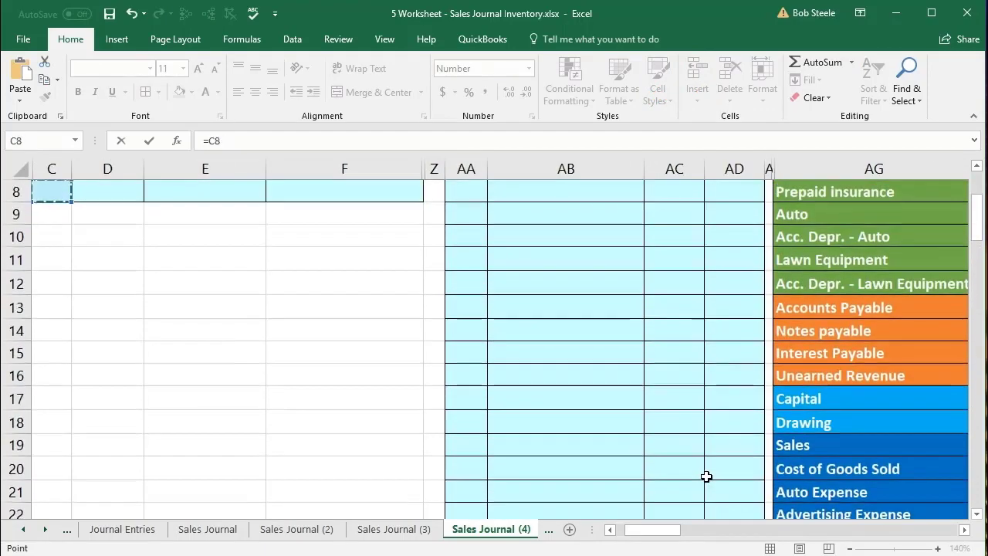
key("Up")
key("Up")
key("Up")
key("Up")
key("Up")
key("Left")
key("Right")
key("Right")
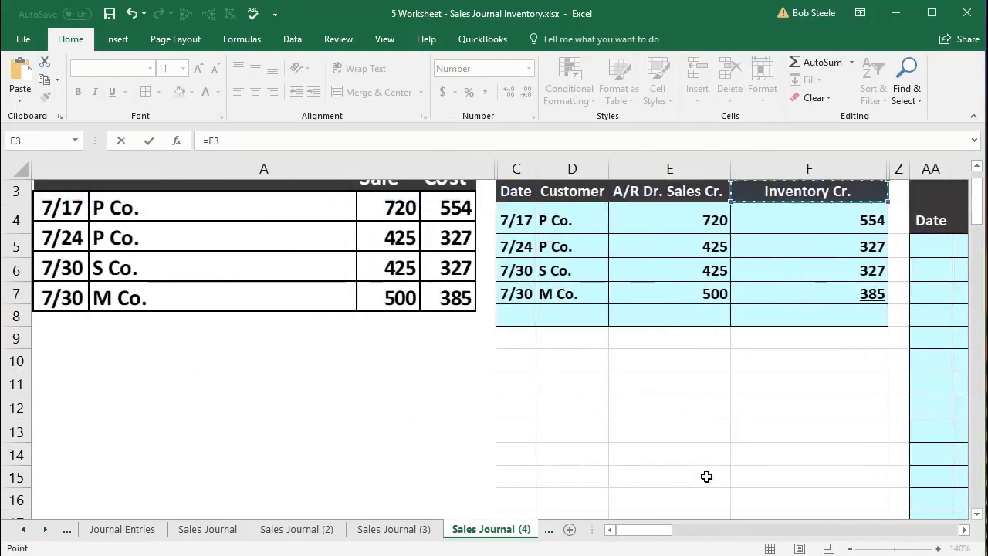
key("Down")
key("Down")
key("Down")
key("Left")
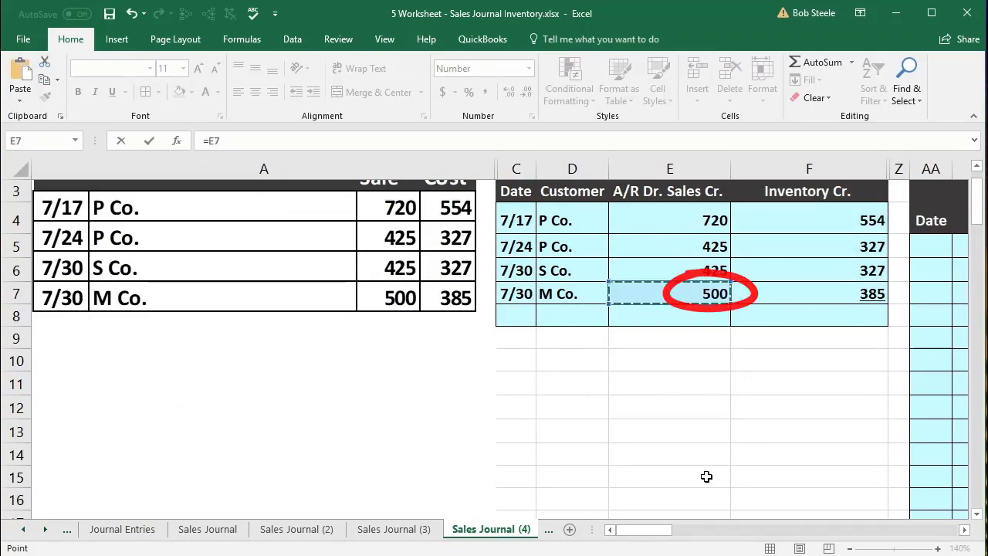
key("Return")
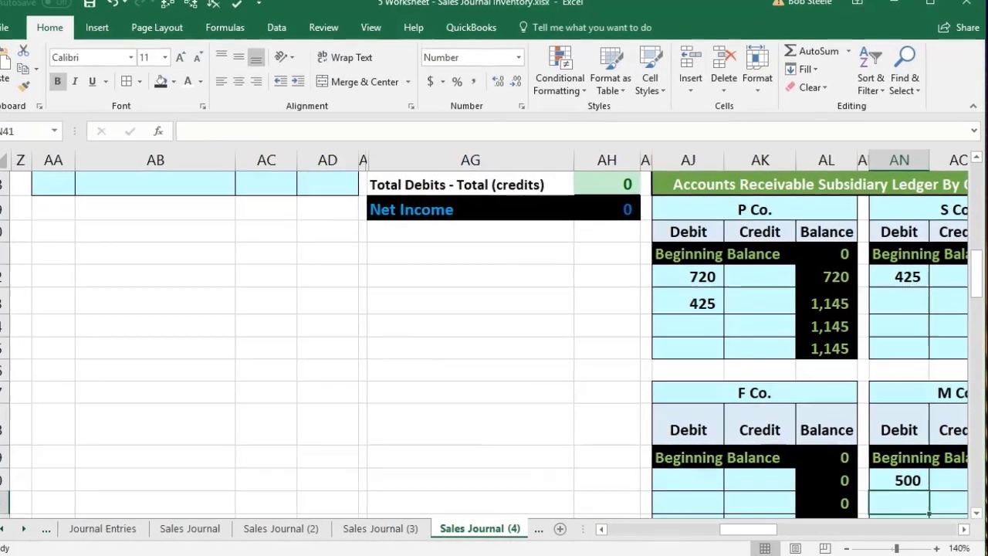
Step: Check the formula in M Co.'s first debit cell, AN40, and the total AR subsidiary ledger by customer
left_click(341, 459)
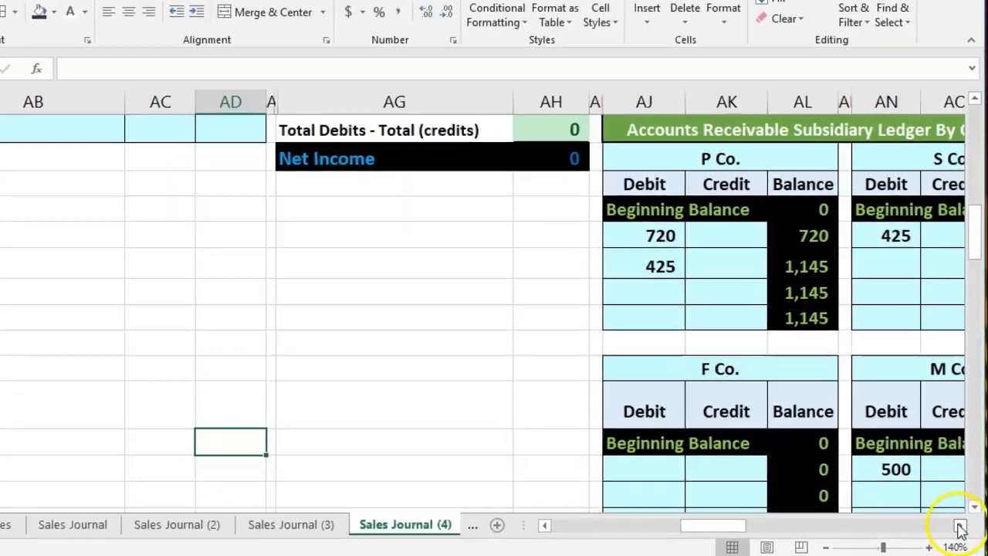
left_click(959, 529)
scroll(617, 386, "down", 3)
left_click(639, 388)
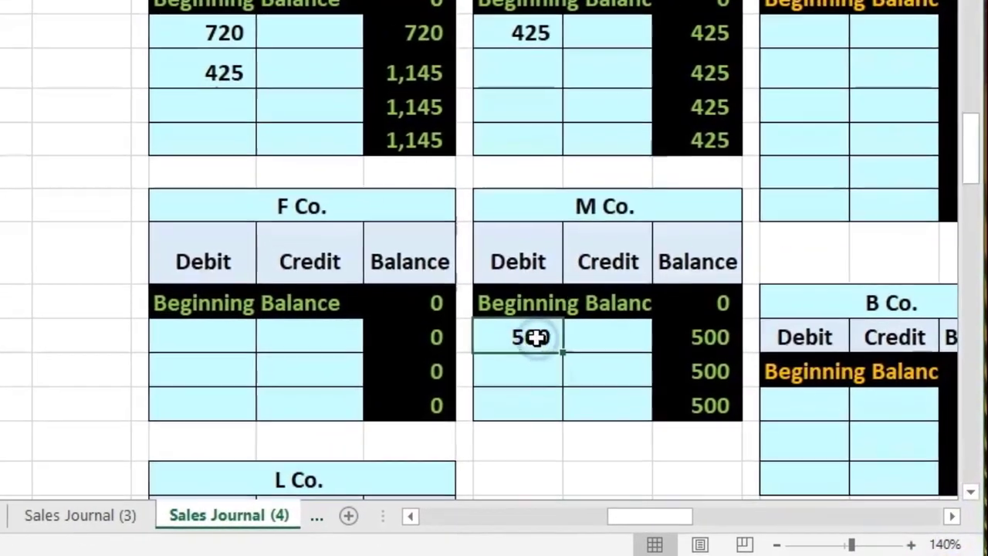
double_click(537, 338)
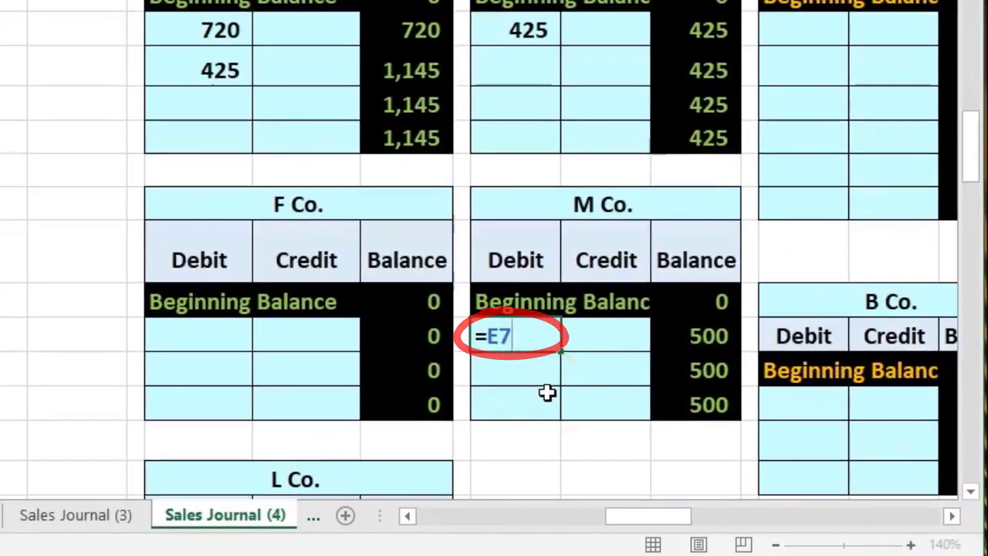
scroll(546, 392, "down", 2)
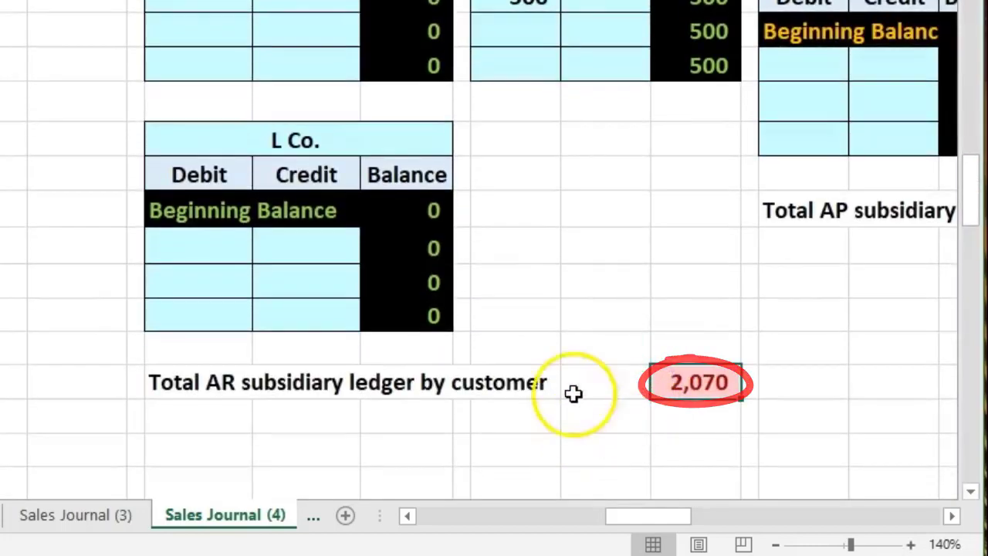
Step: Label D8 of the Sales Journal as Total and sum the A/R and sales amounts E4:E7 in cell E8
scroll(55, 395, "up", 15)
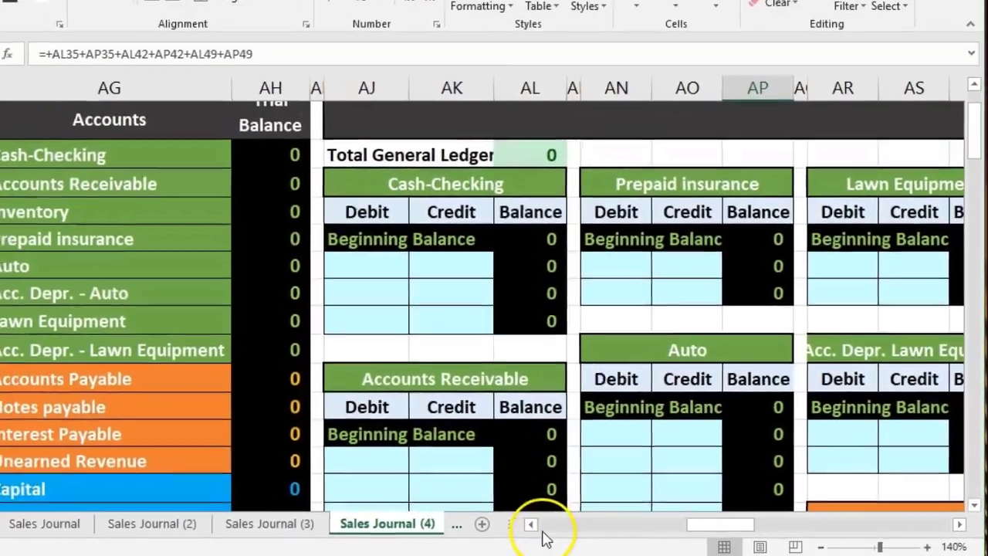
left_click(542, 527)
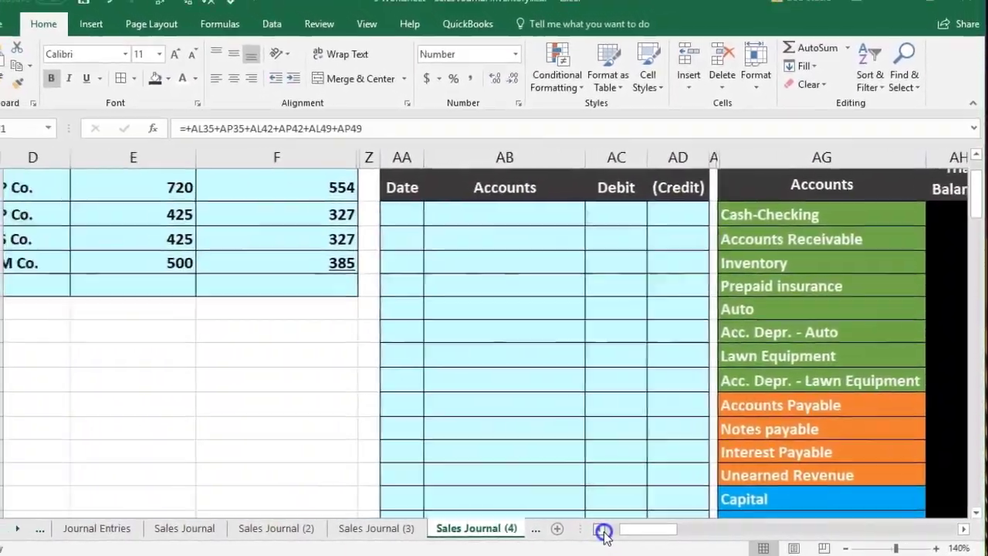
scroll(525, 478, "up", 1)
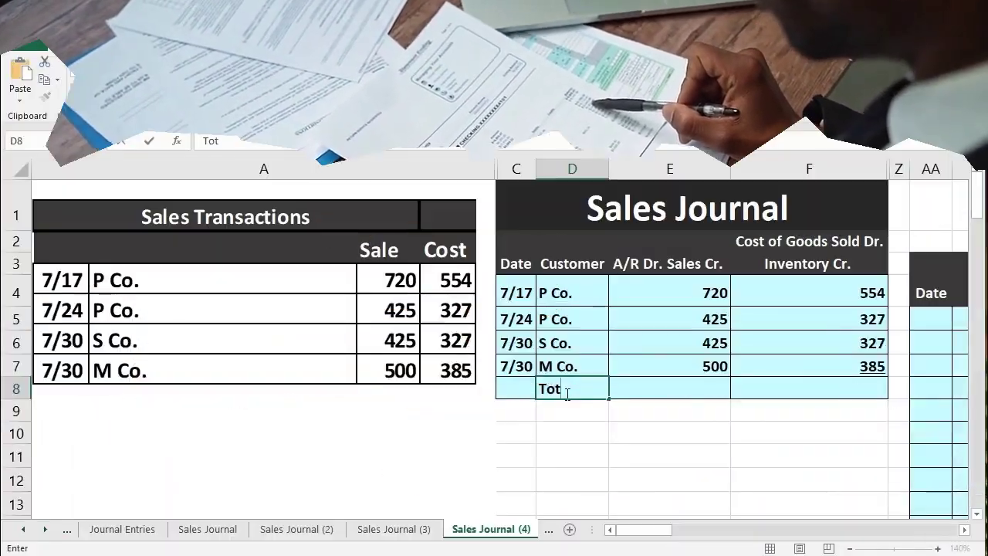
type("al")
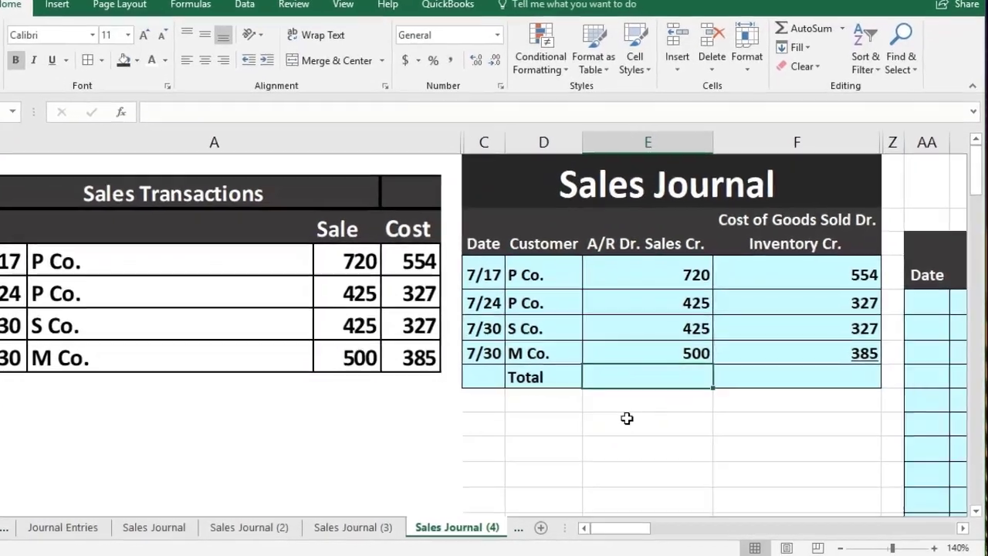
type("=sum")
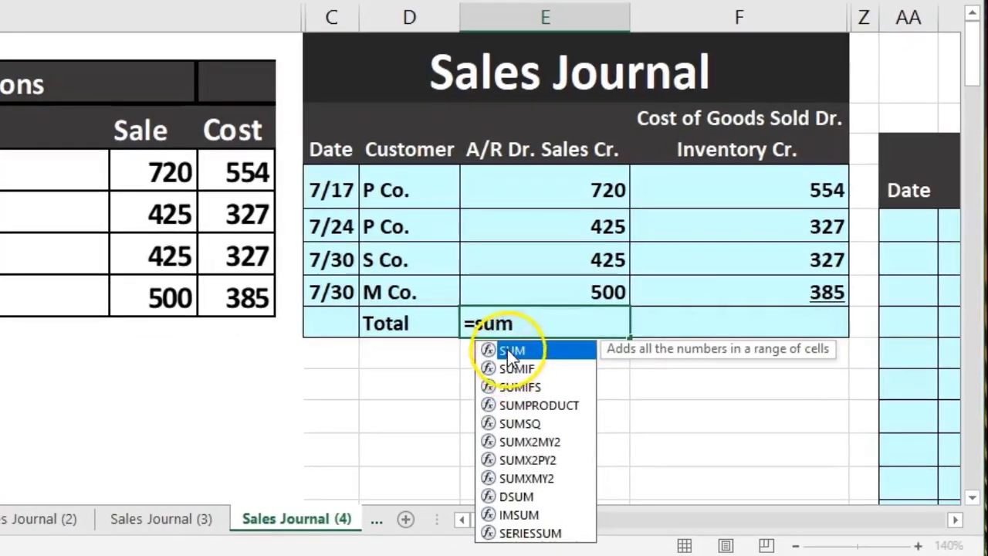
double_click(507, 348)
left_click_drag(550, 186, 556, 281)
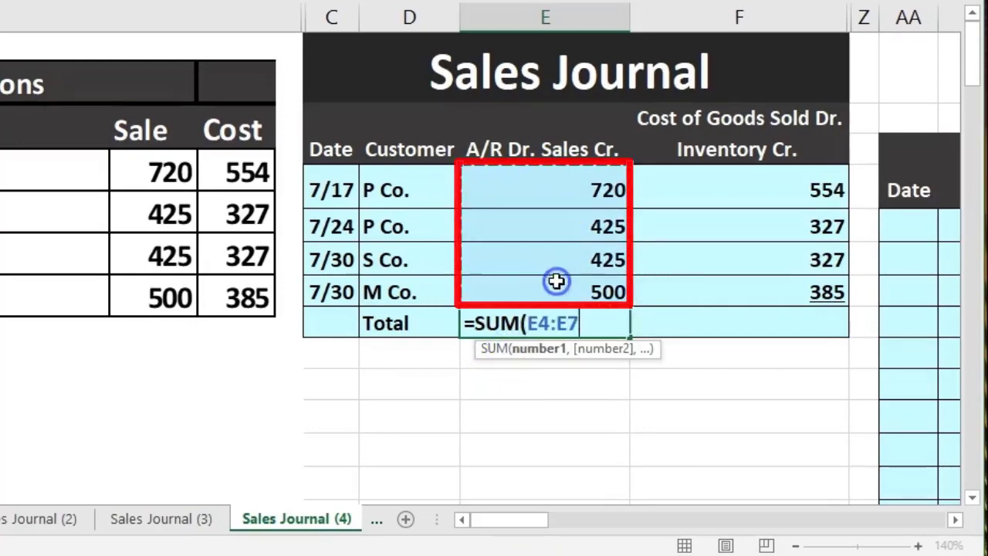
key("Return")
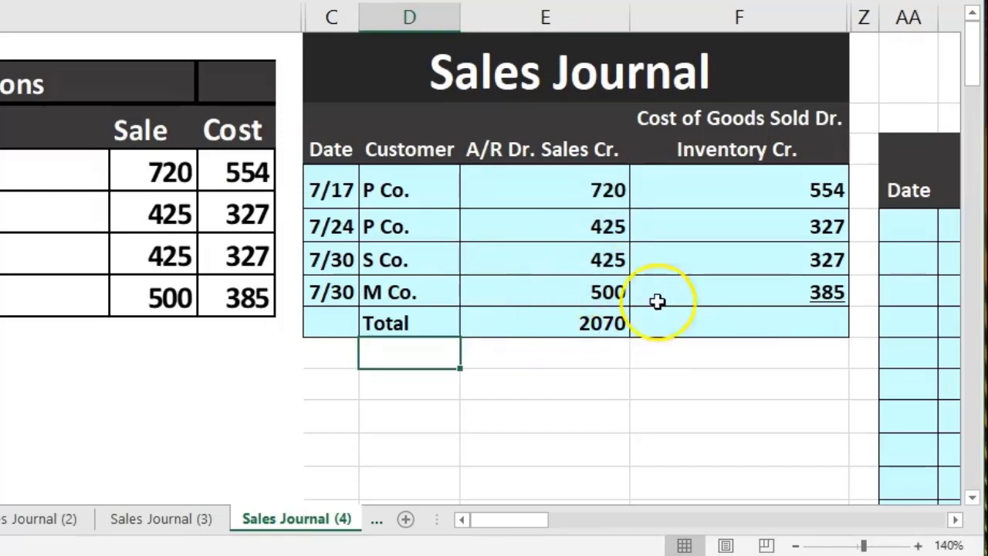
Step: Total the cost of goods sold amounts F4:F7 of the Sales Journal with a SUM formula in cell F8
left_click_drag(725, 190, 689, 319)
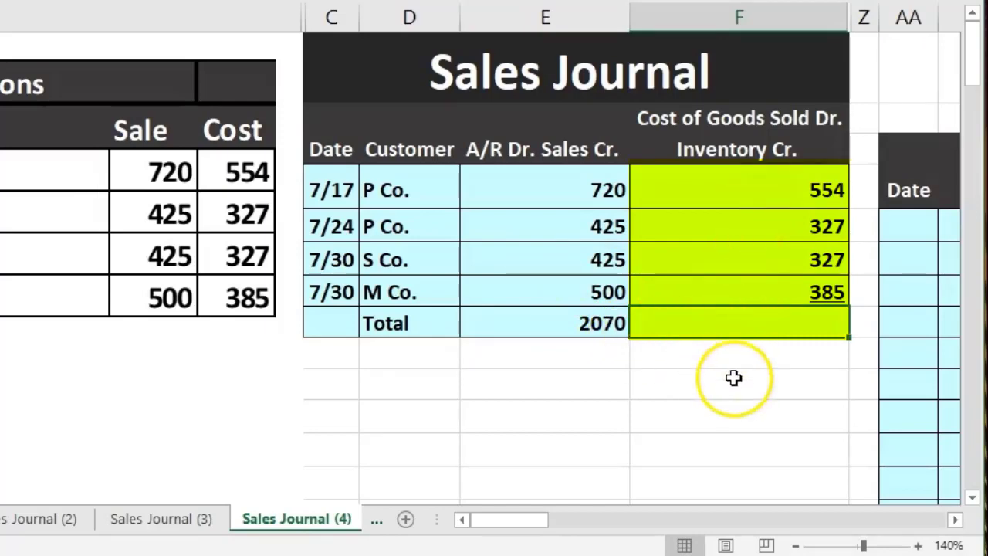
type("=")
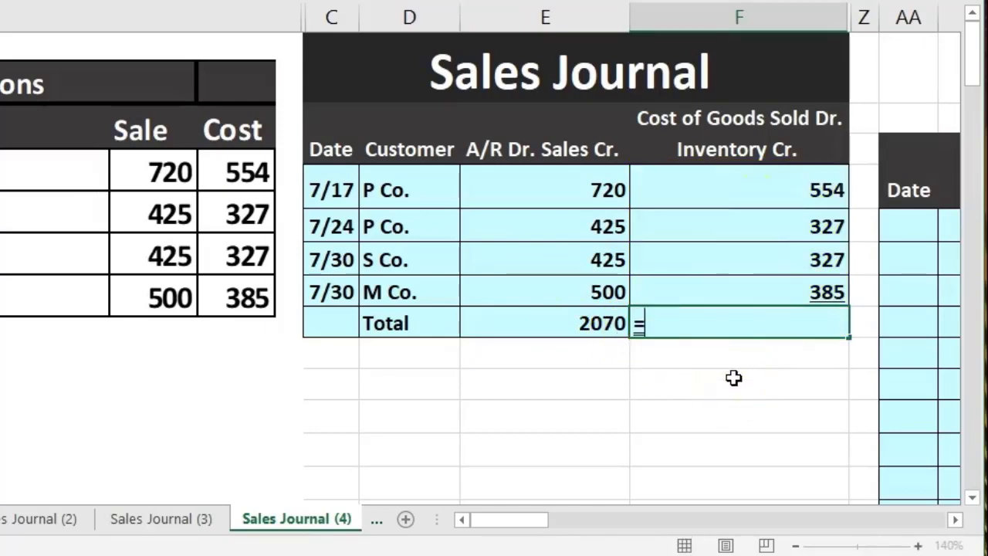
type("sum")
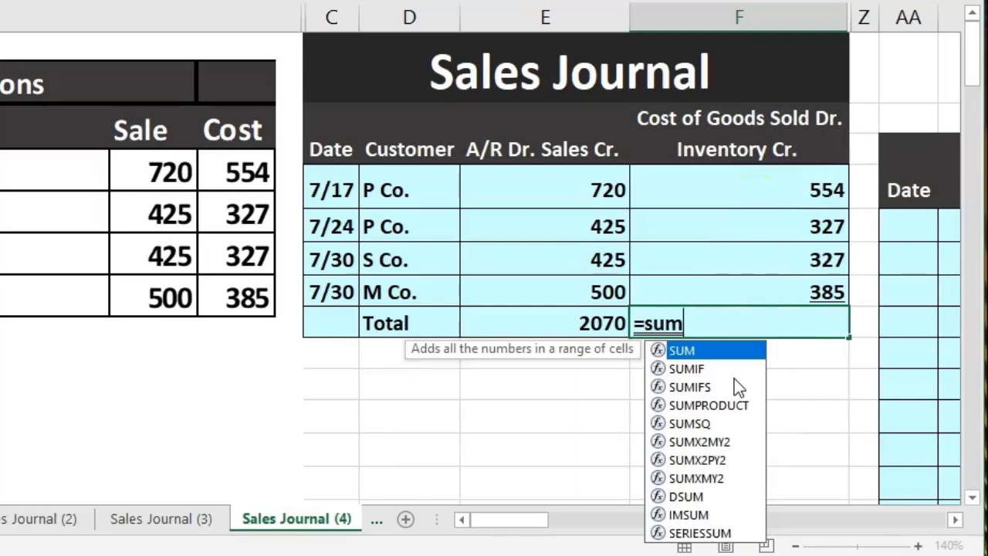
type("(")
left_click_drag(708, 194, 715, 277)
key("Return")
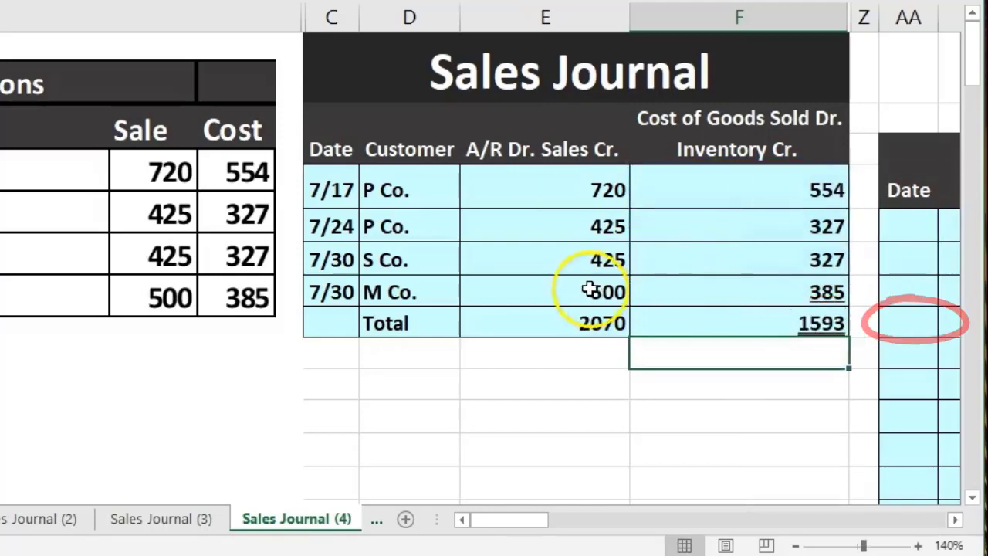
Step: Underline the last sale's amounts in E7:F7 and double-underline the Sales Journal totals in E8:F8
left_click_drag(610, 292, 672, 294)
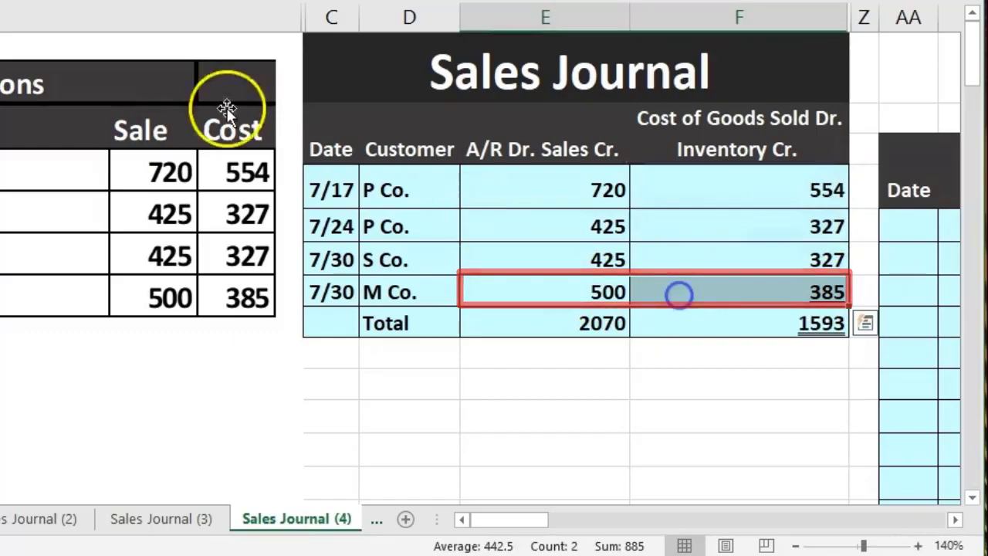
key("ctrl+u")
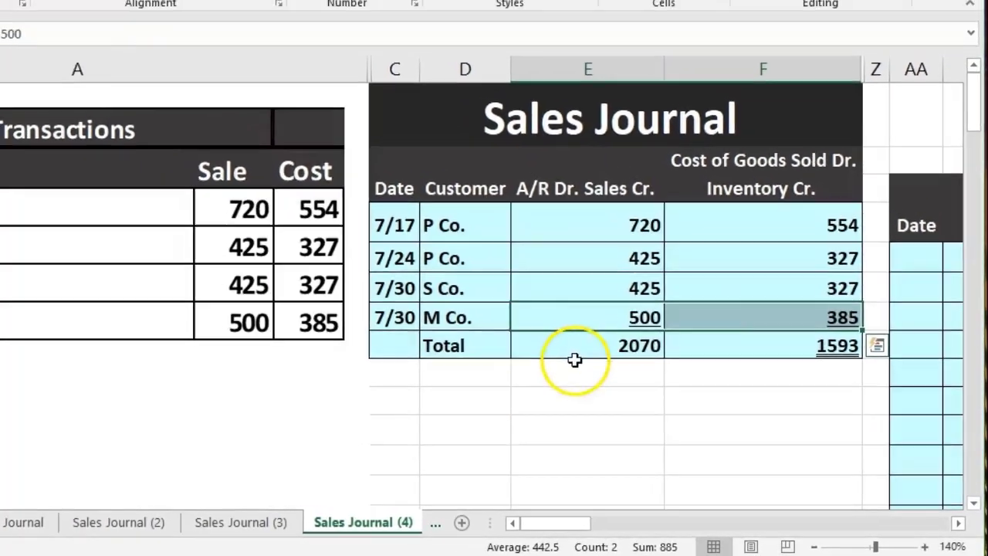
left_click(619, 324)
left_click_drag(686, 365, 794, 367)
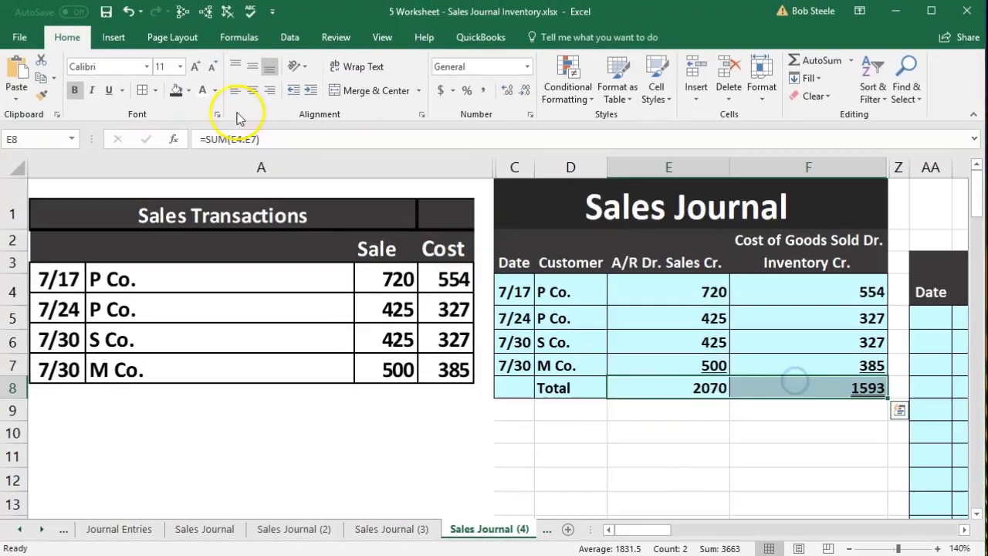
left_click(126, 92)
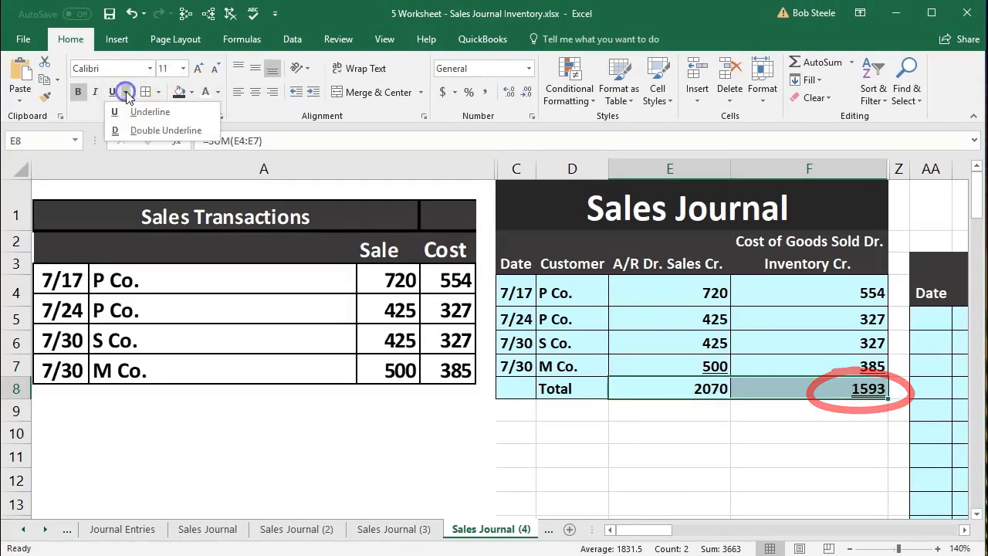
left_click(590, 454)
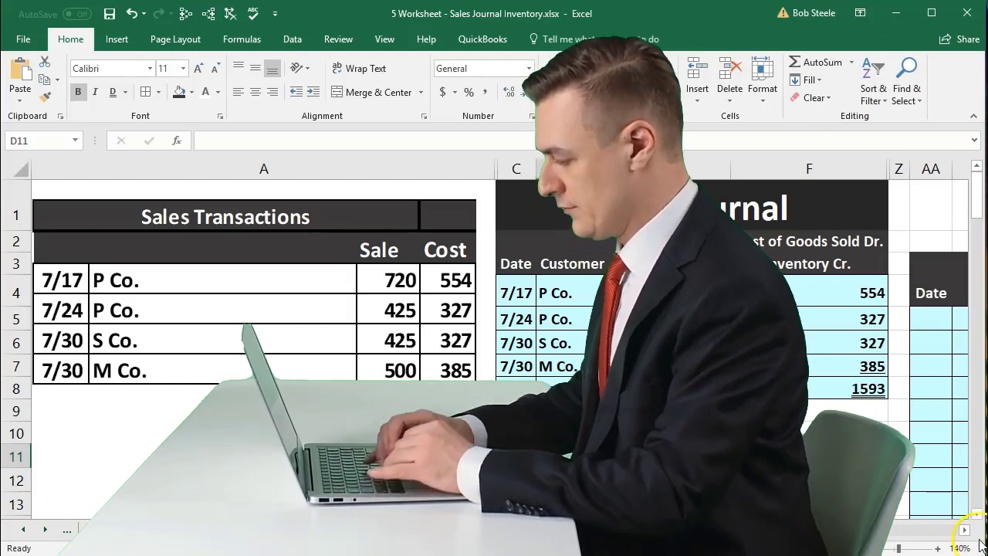
Step: Date the first General Journal entry 7/30 in cell AA5
scroll(964, 530, "right", 6)
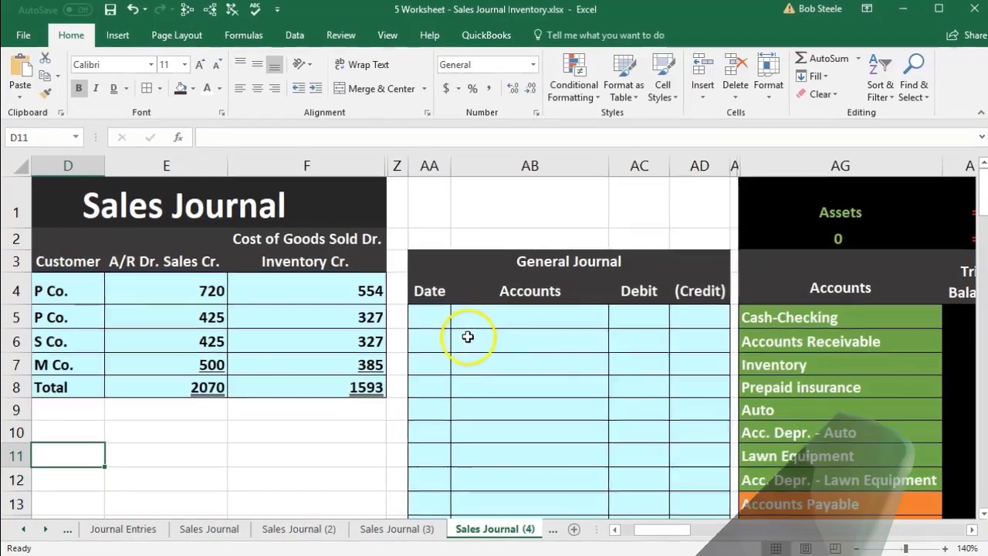
left_click(438, 321)
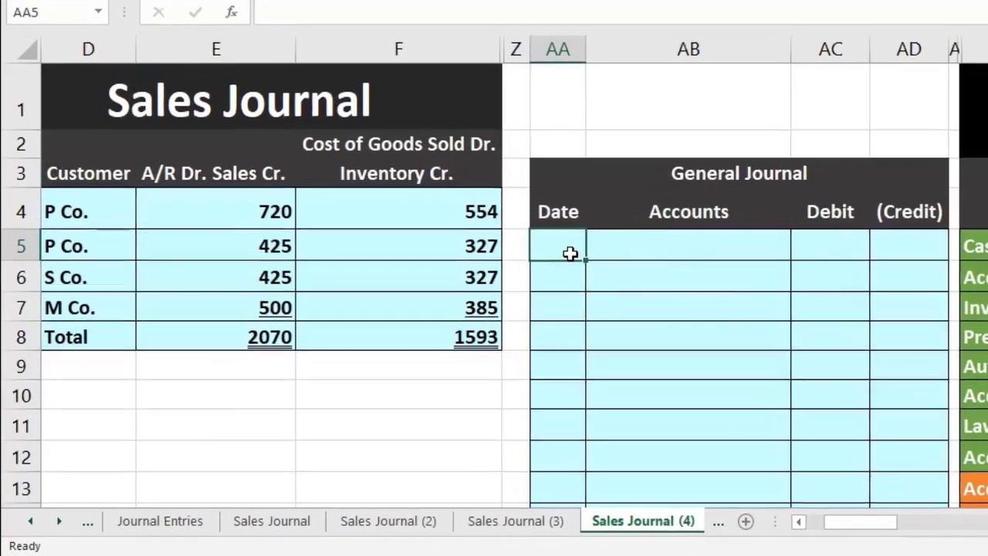
type("7")
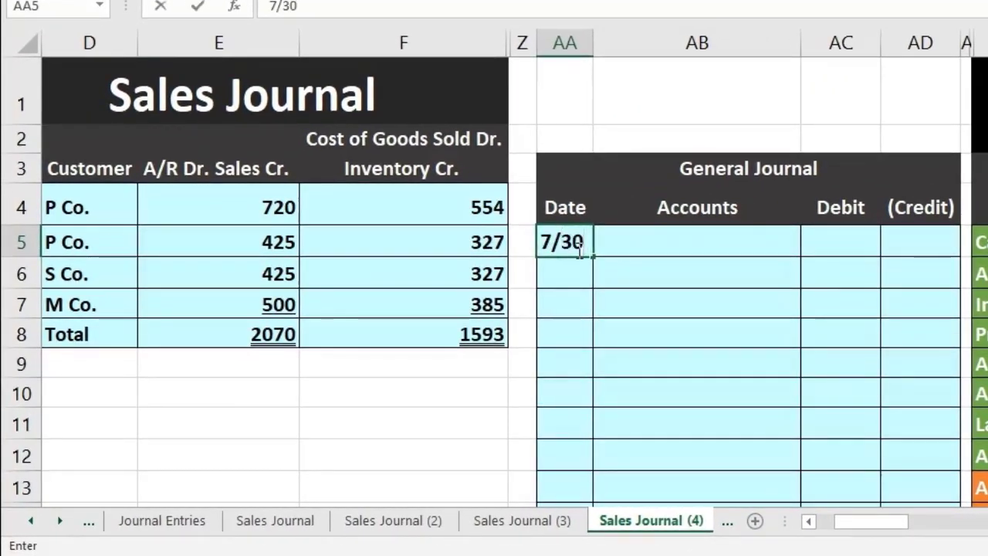
type("/30")
key("Tab")
scroll(567, 451, "left", 1)
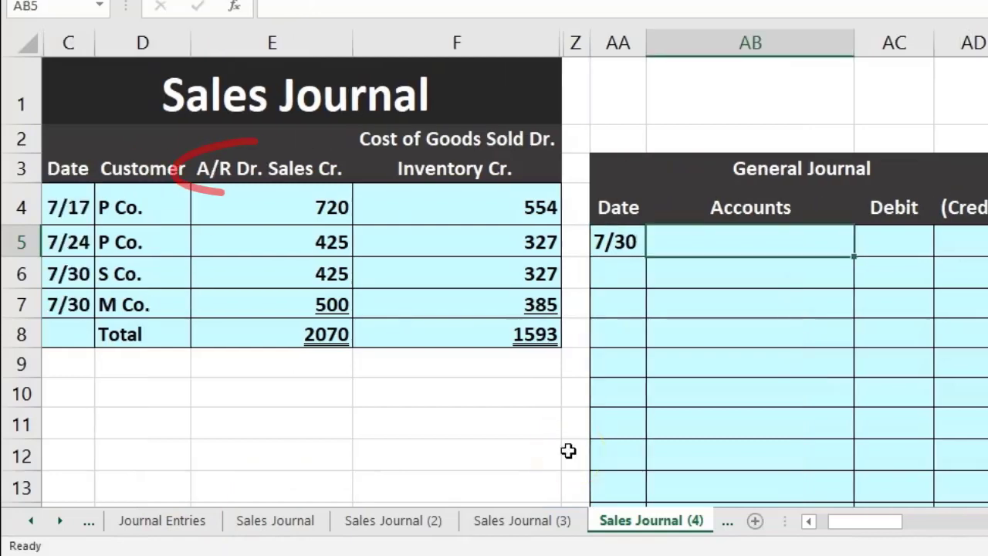
Step: Copy the Accounts Receivable account name from AG6 and paste it as values only into General Journal cell AB5
left_click(286, 167)
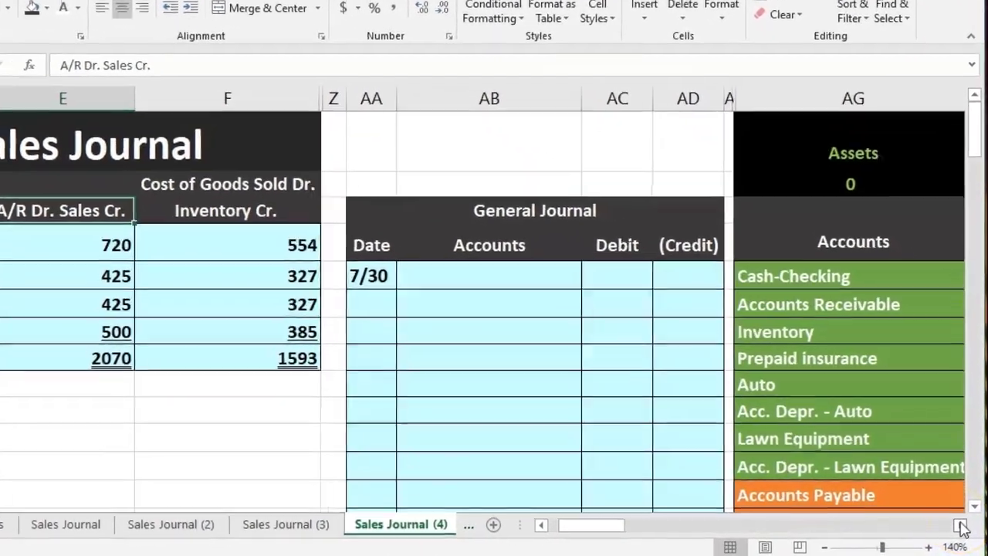
left_click(960, 525)
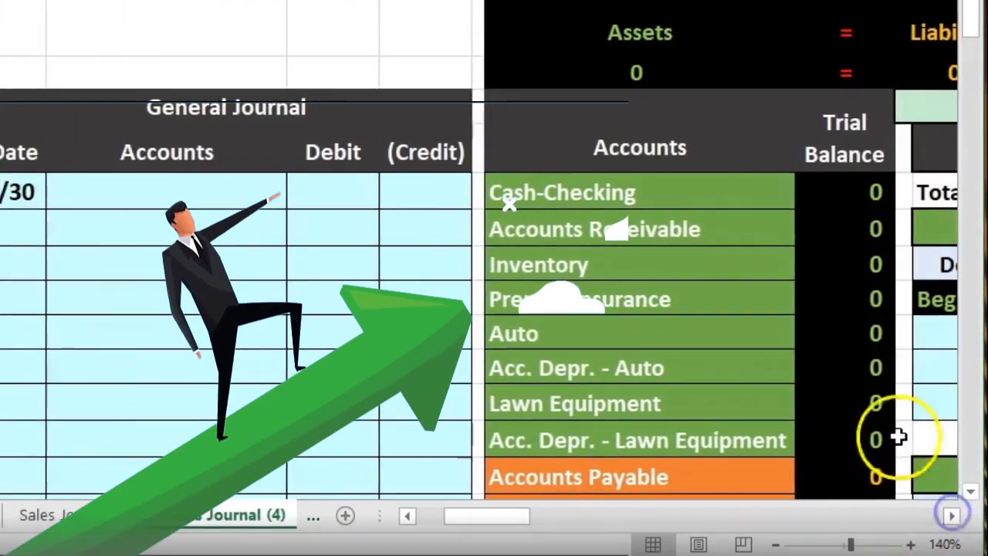
left_click(679, 227)
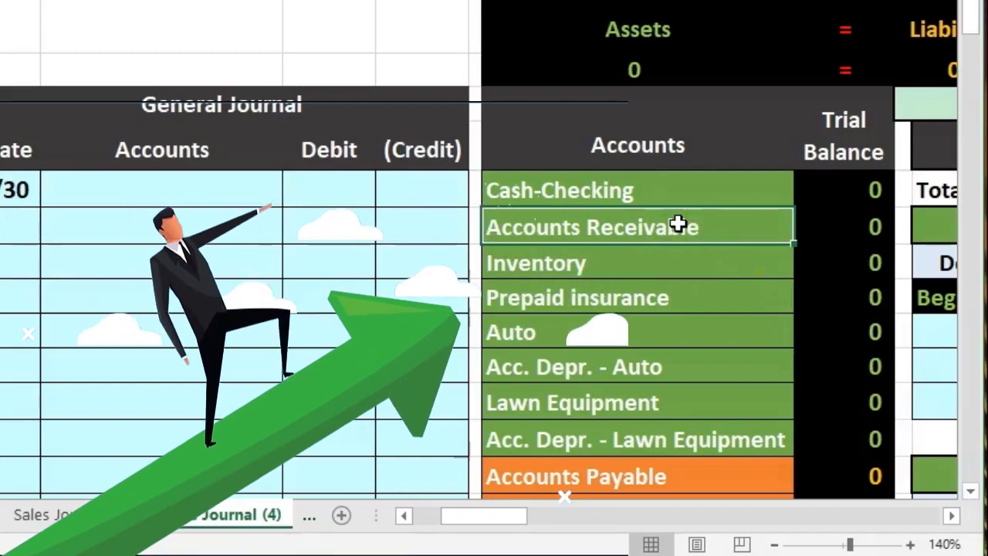
left_click(679, 226)
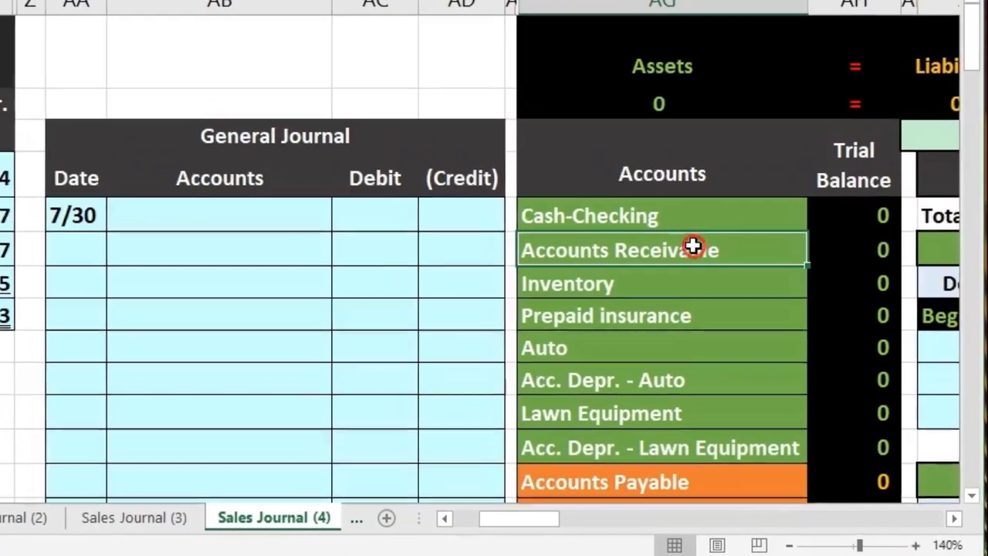
right_click(692, 246)
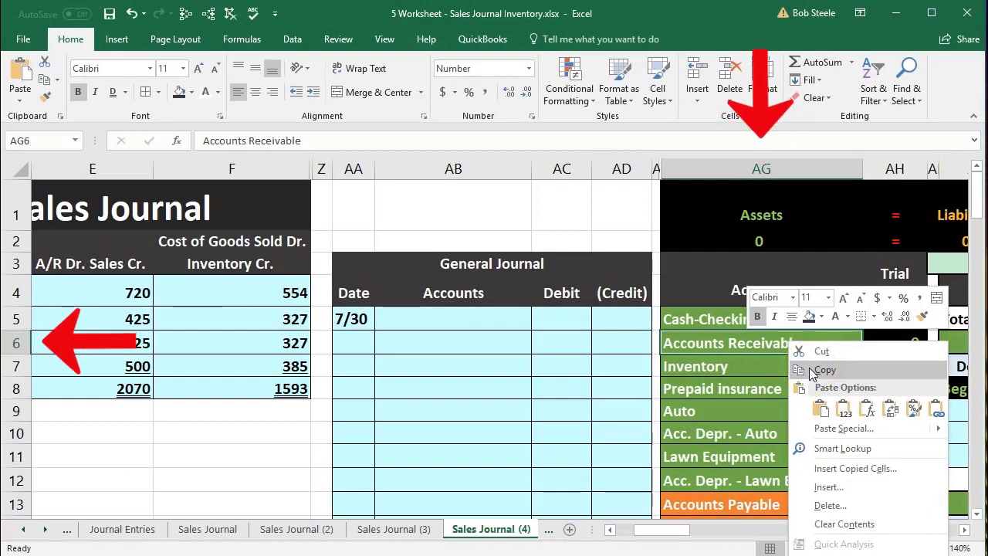
left_click(822, 370)
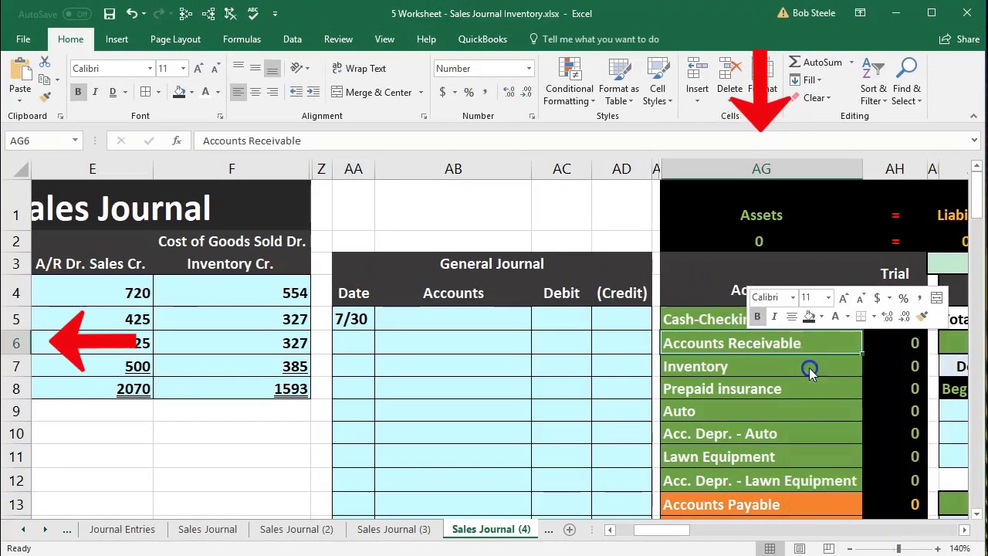
left_click(462, 314)
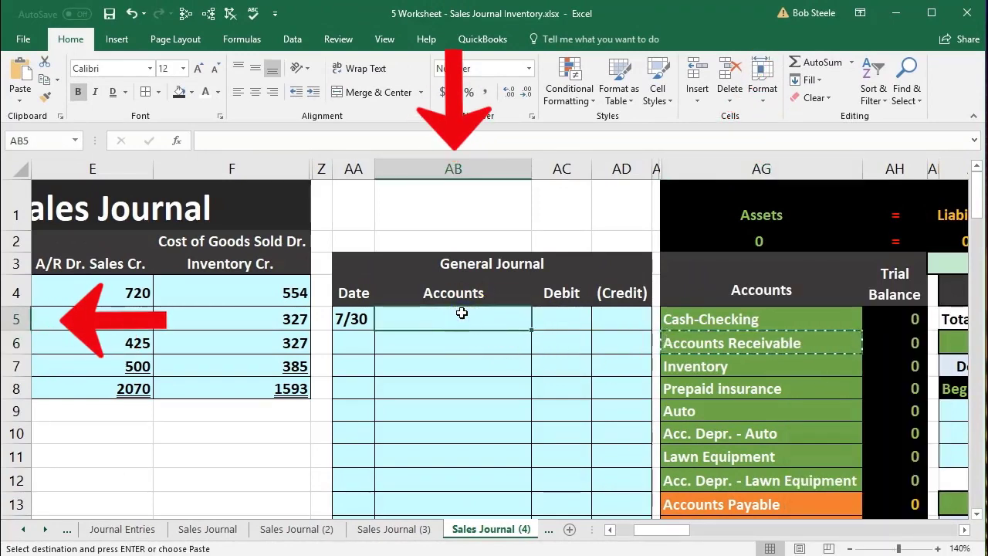
right_click(462, 314)
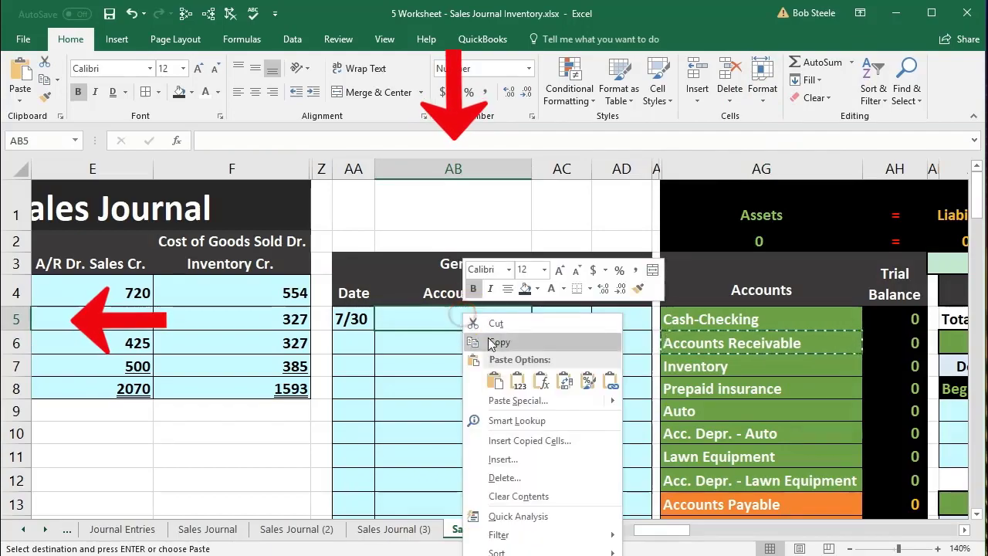
left_click(520, 381)
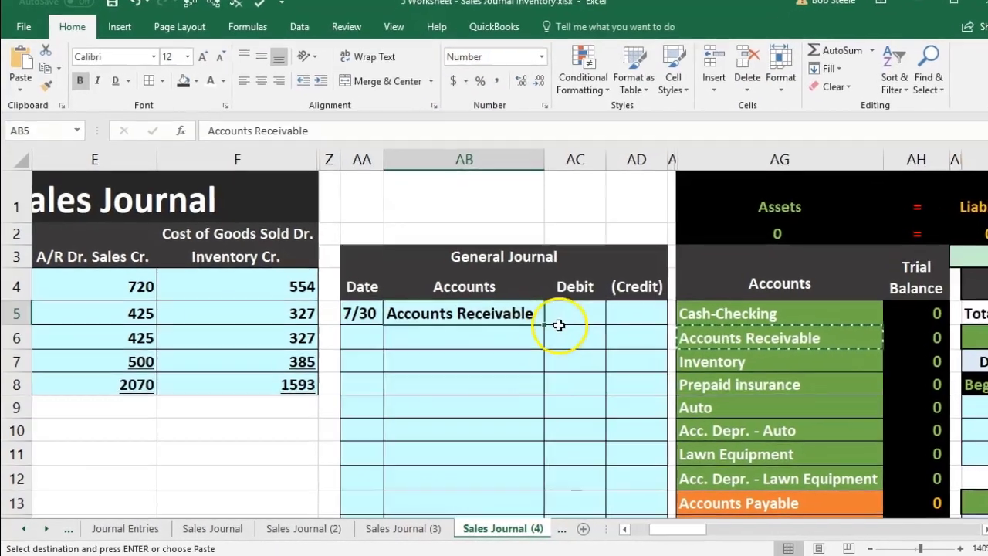
Step: Enter =E8 as the Accounts Receivable debit in AC5 and record the matching credit of 2,070 in AD6
left_click(559, 320)
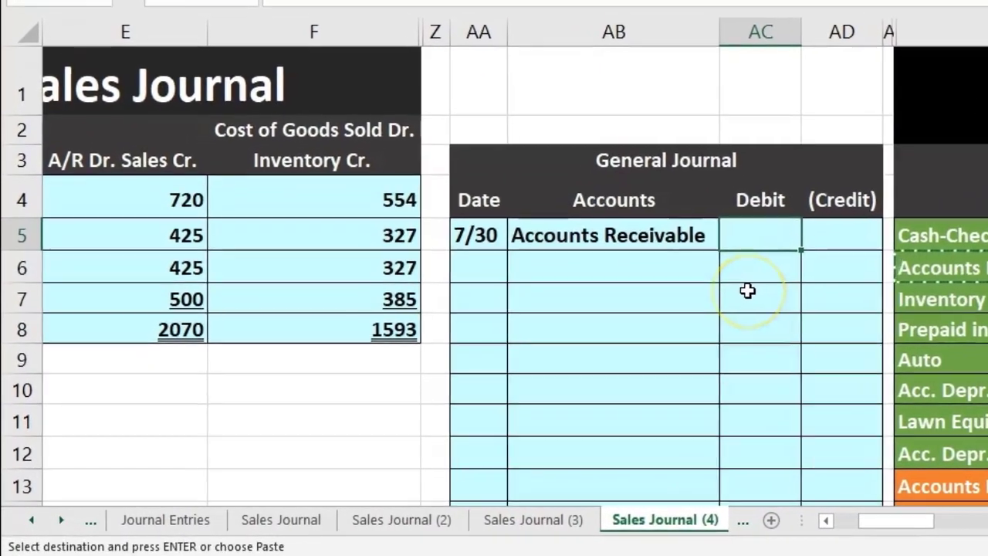
type("=")
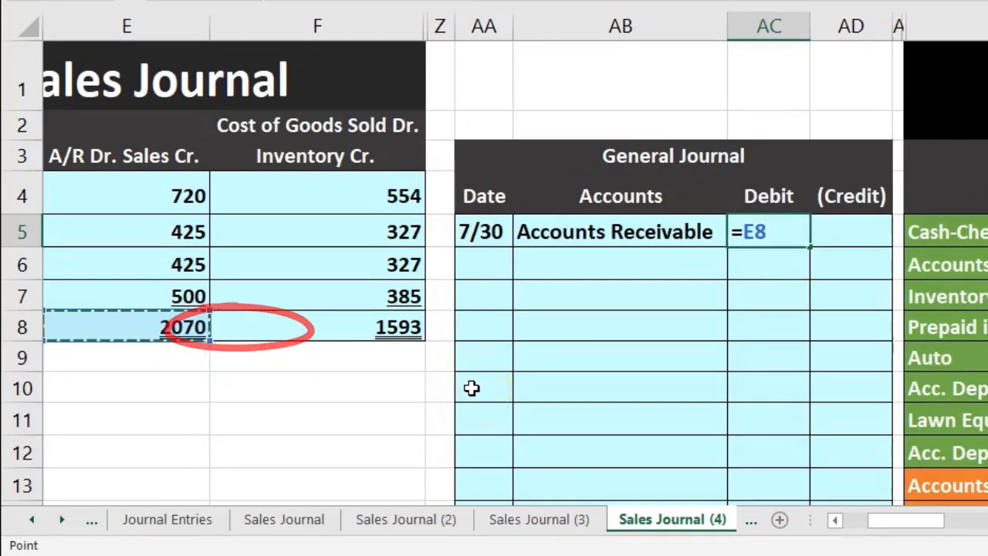
key("Return")
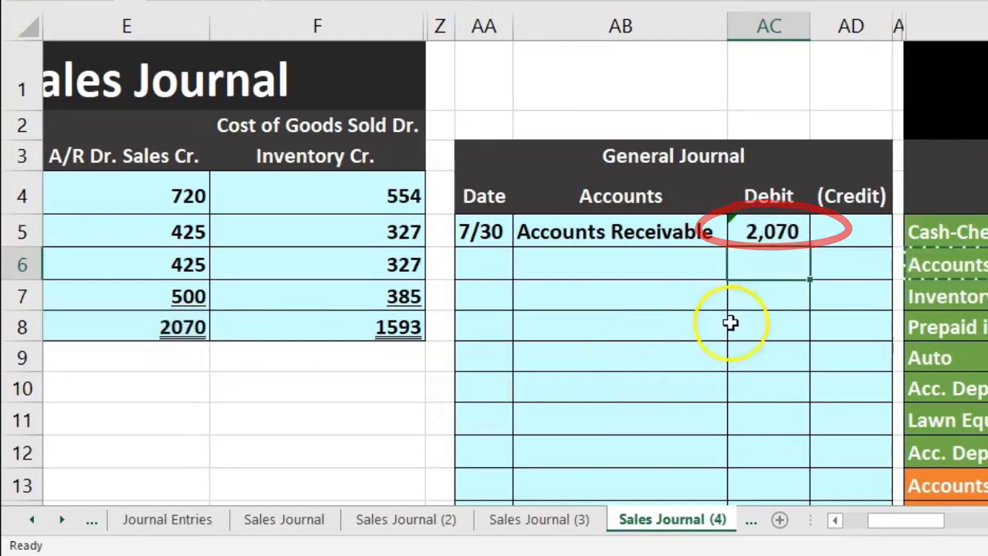
left_click(822, 266)
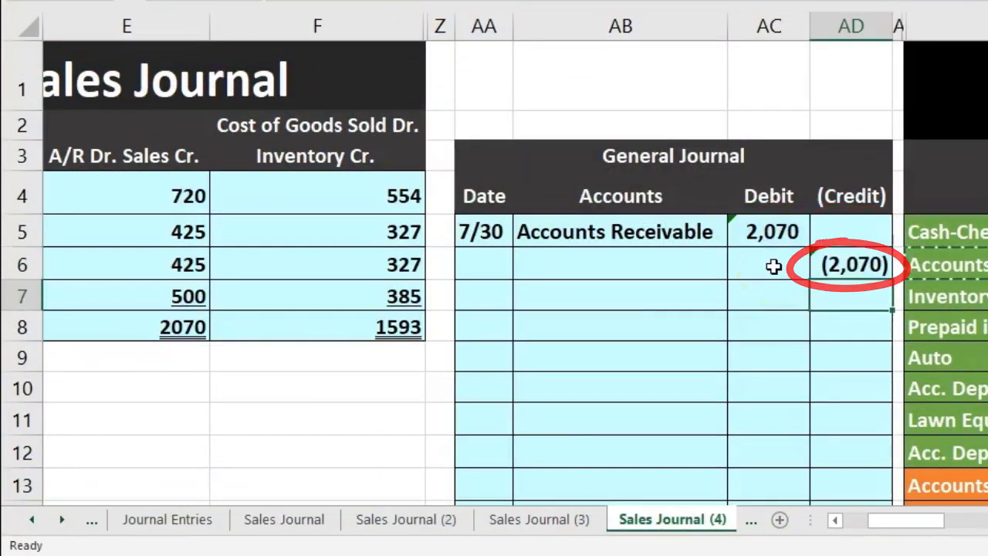
Step: Copy the Sales account name from AG19, paste it as values only into General Journal cell AB6, and indent it
left_click(714, 268)
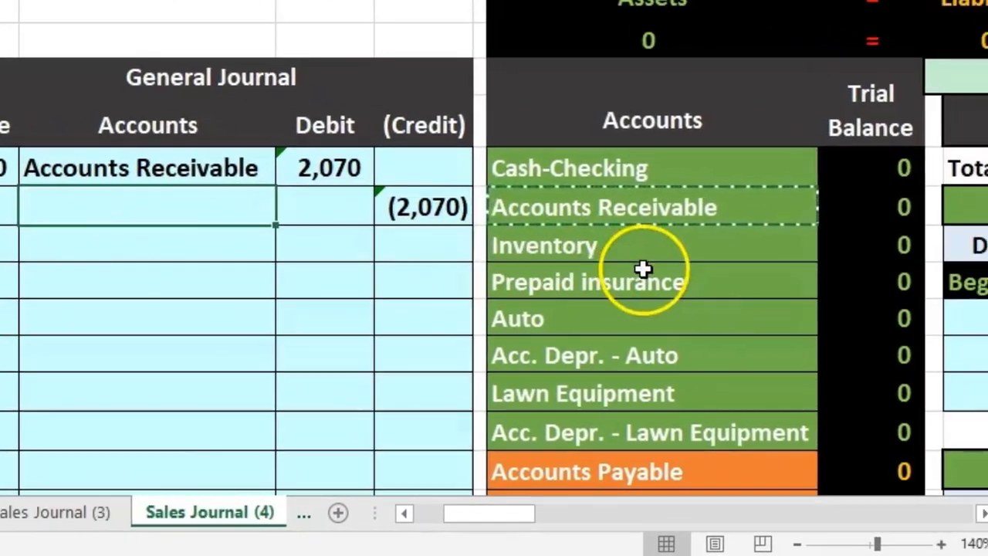
left_click(806, 301)
scroll(600, 262, "down", 3)
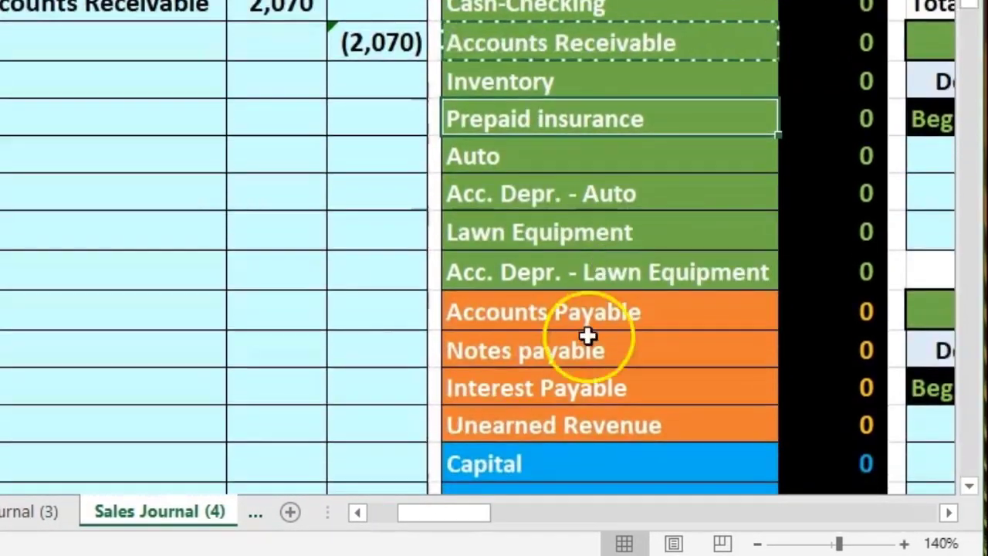
scroll(579, 324, "down", 1)
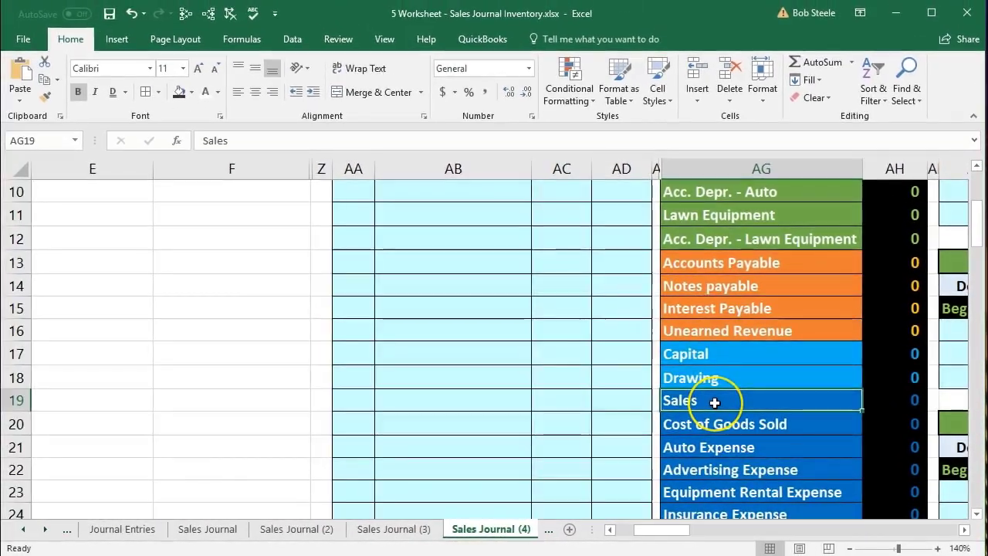
right_click(713, 402)
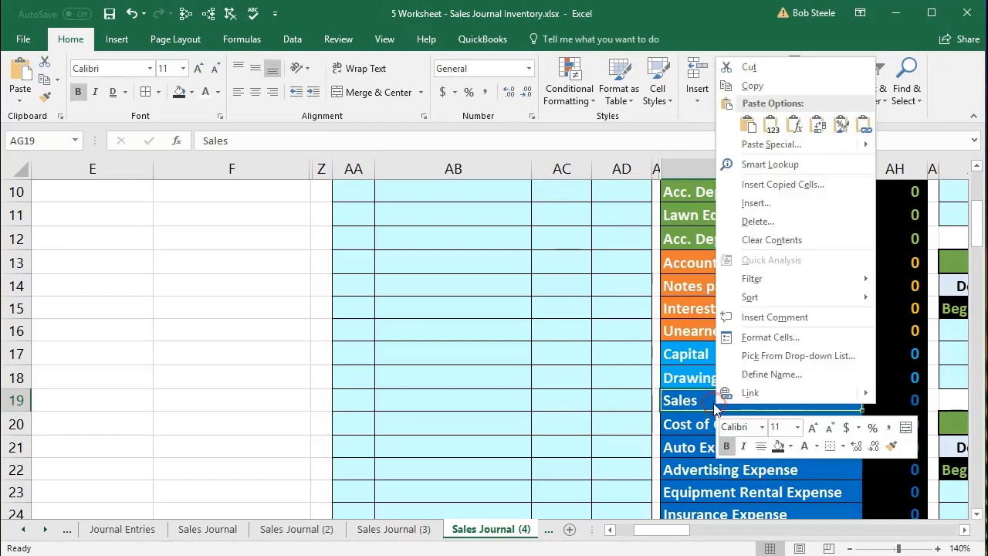
left_click(740, 86)
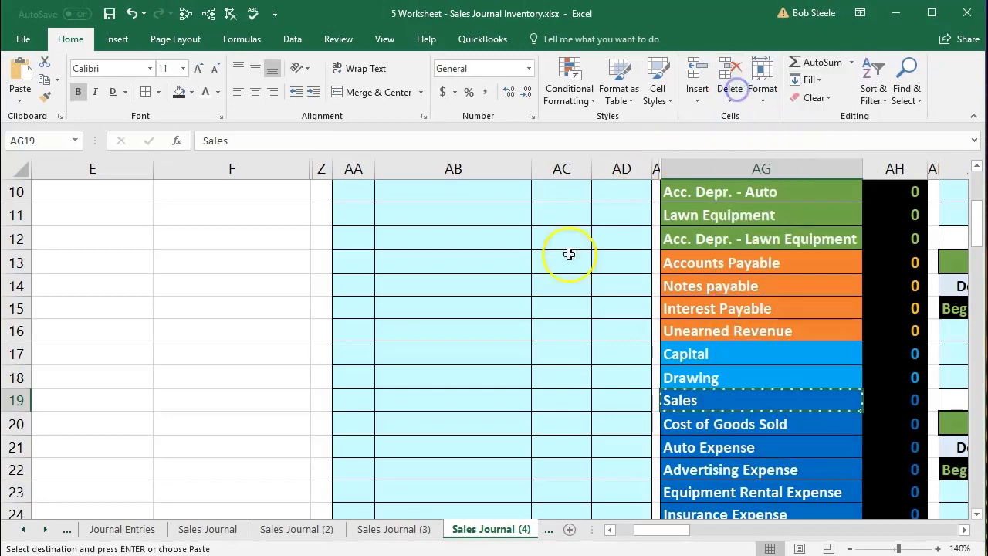
scroll(540, 324, "up", 3)
left_click(437, 337)
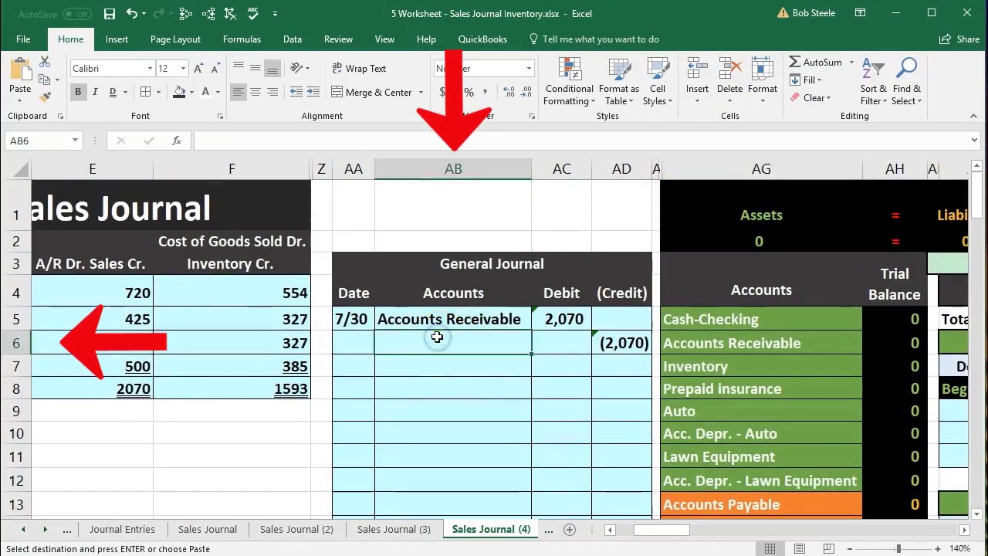
right_click(437, 337)
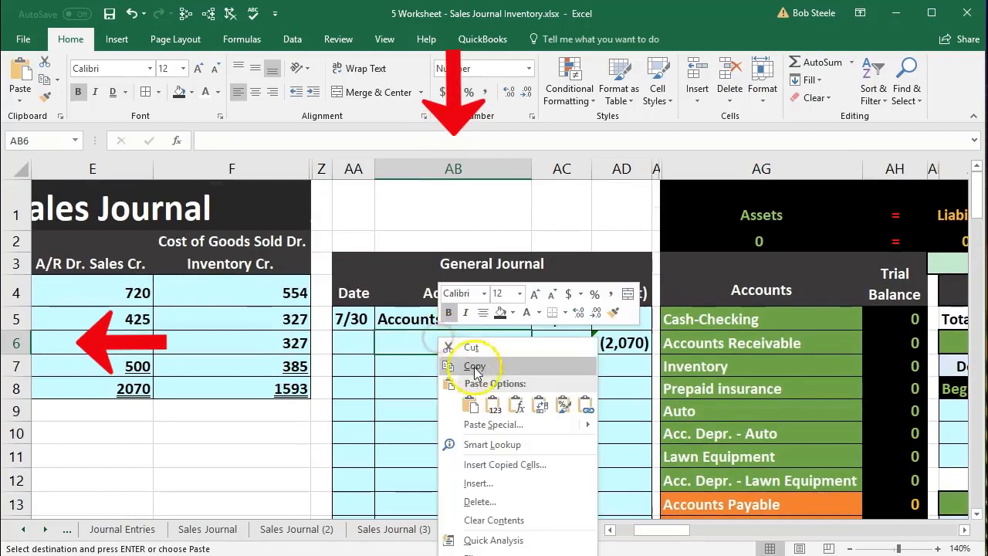
left_click(494, 405)
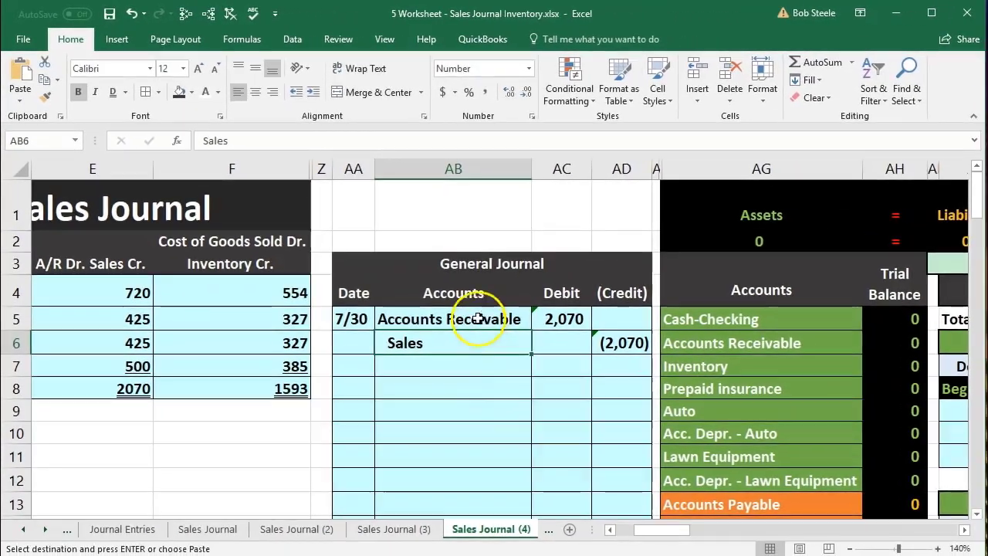
left_click_drag(493, 326, 559, 331)
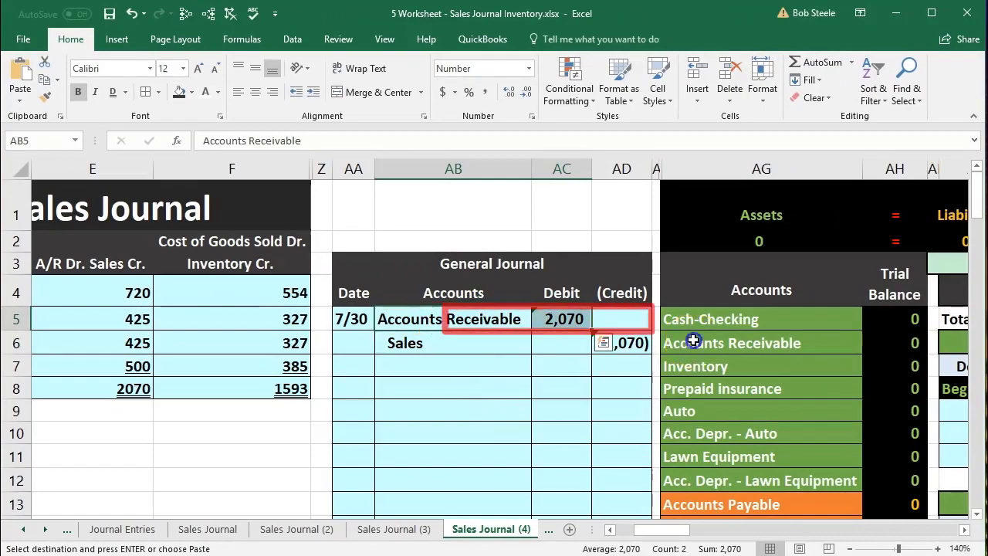
Step: Post the Accounts Receivable debit to the general ledger by entering =AC5 in debit cell AJ16 of the Accounts Receivable account
left_click(834, 334)
left_click_drag(860, 339, 869, 344)
key("ctrl+v")
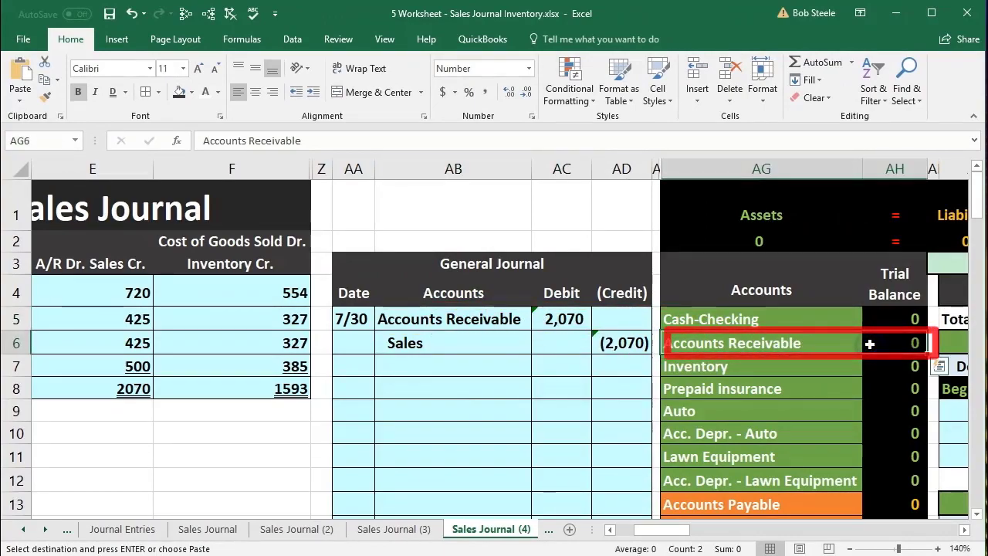
scroll(870, 342, "right", 3)
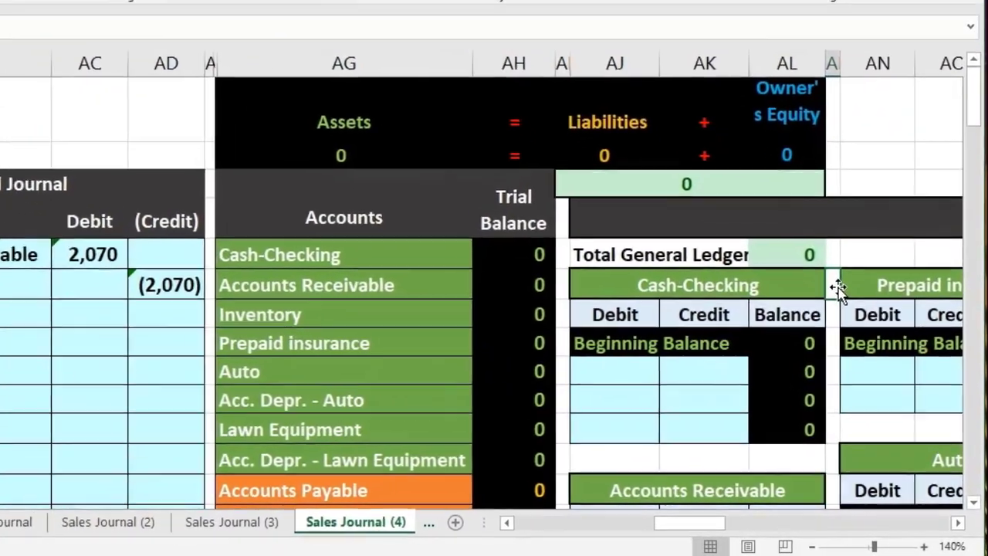
left_click(635, 278)
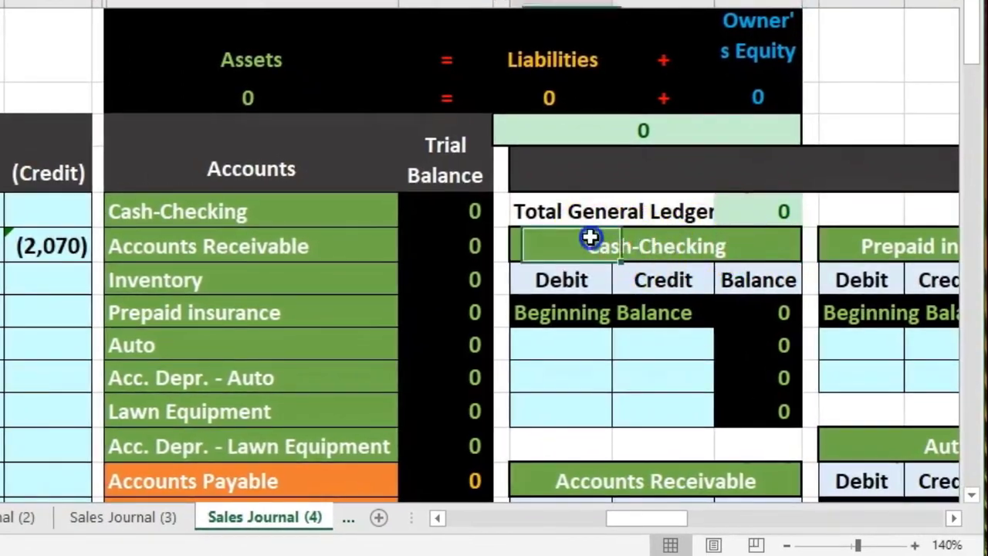
scroll(590, 238, "down", 1)
left_click(589, 341)
left_click(574, 428)
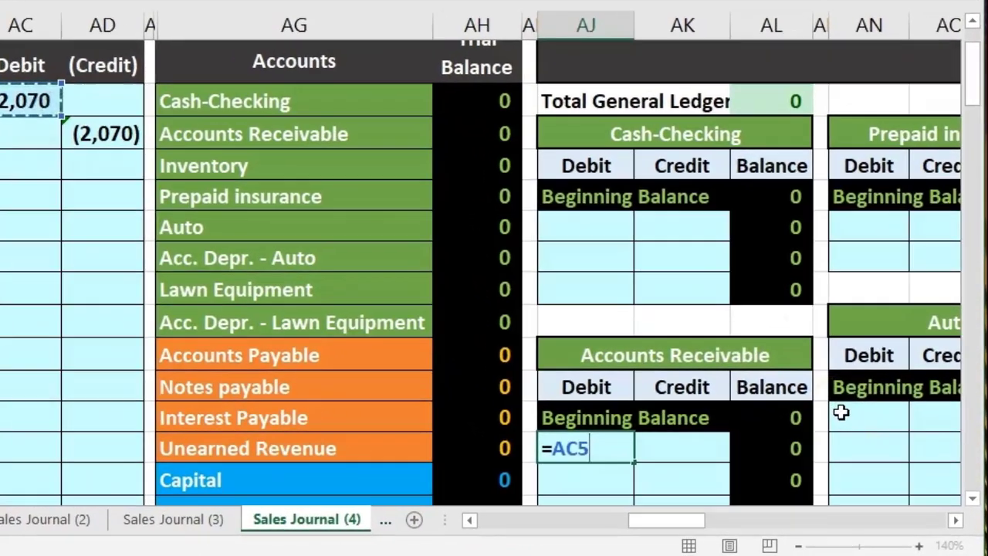
key("Return")
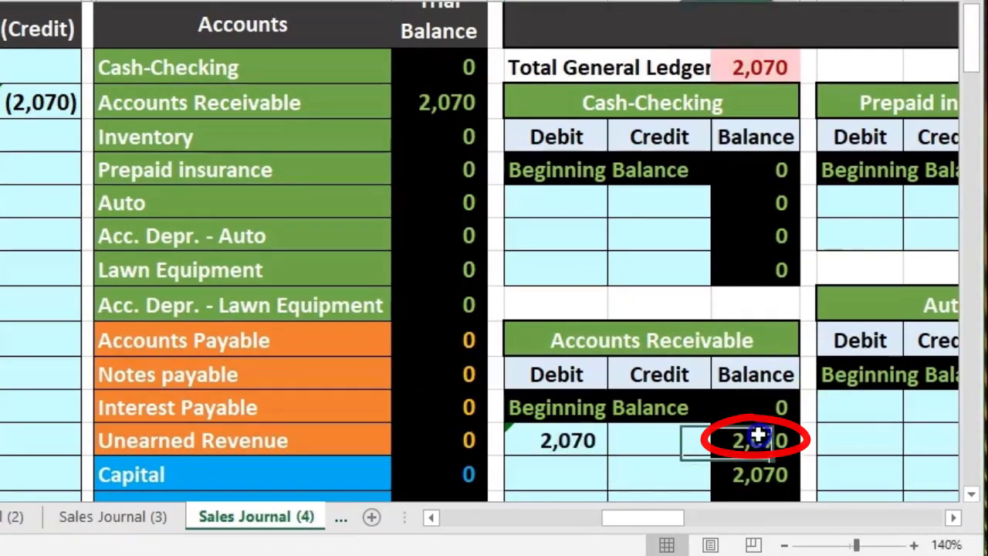
Step: Check the Accounts Receivable, total and Sales rows of the trial balance against the Sales credit line in the General Journal
left_click(441, 101)
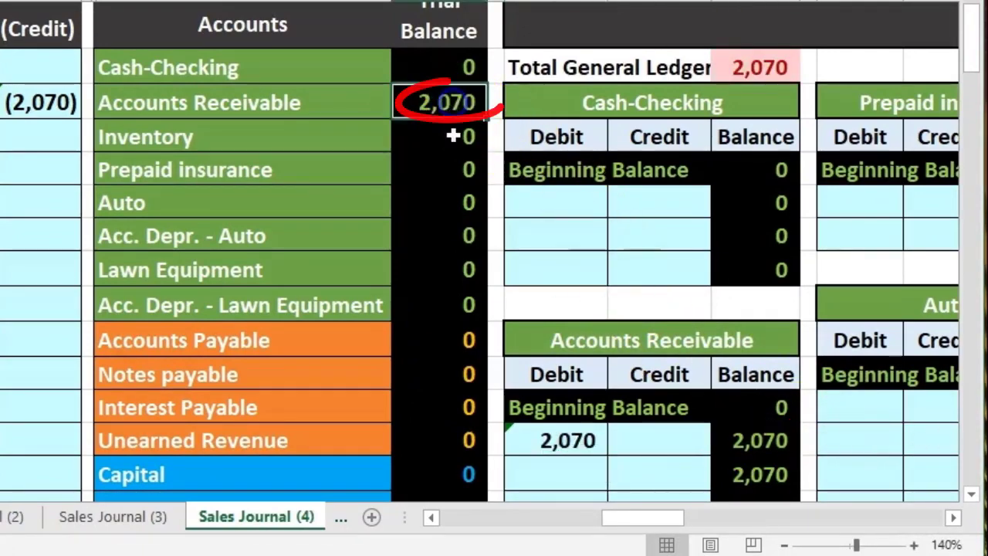
scroll(474, 354, "down", 5)
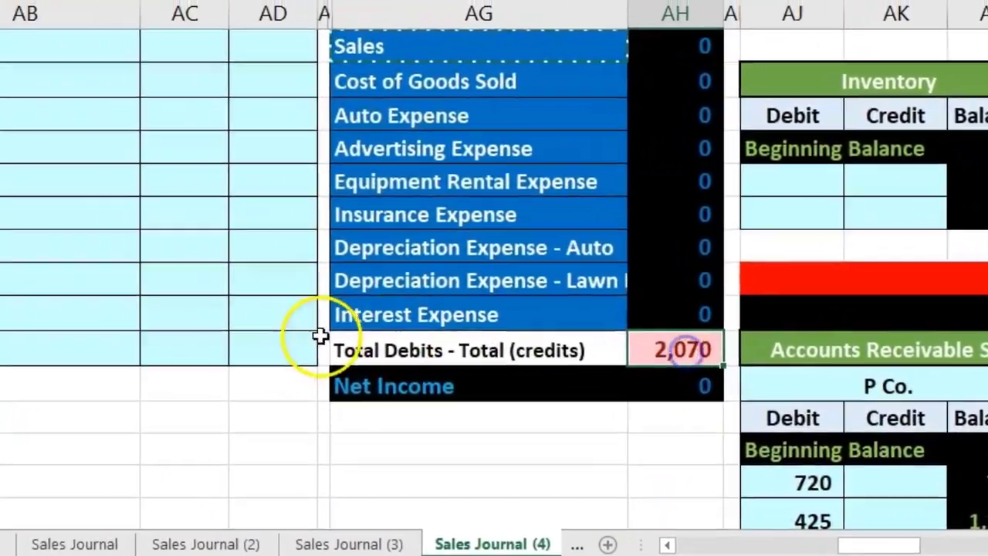
scroll(116, 312, "up", 4)
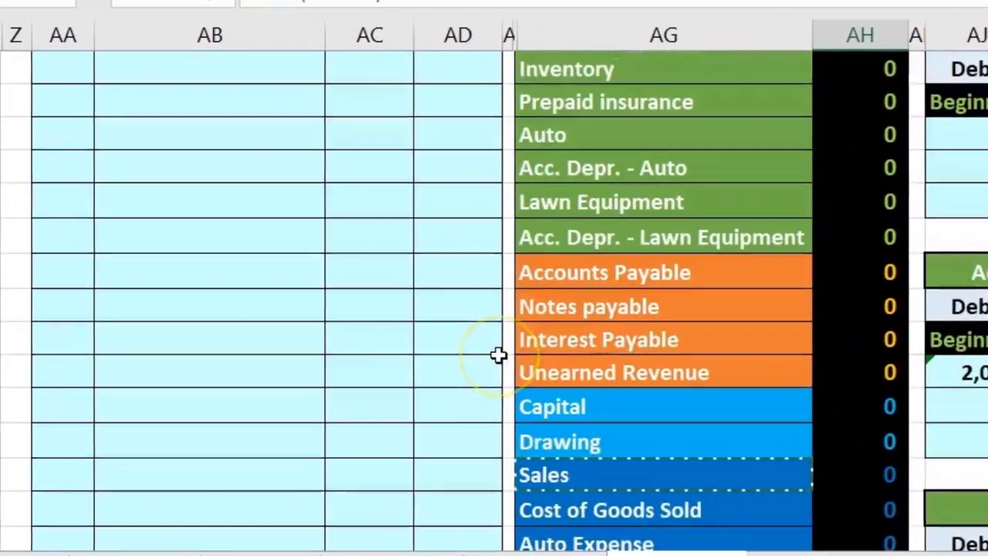
scroll(498, 354, "up", 2)
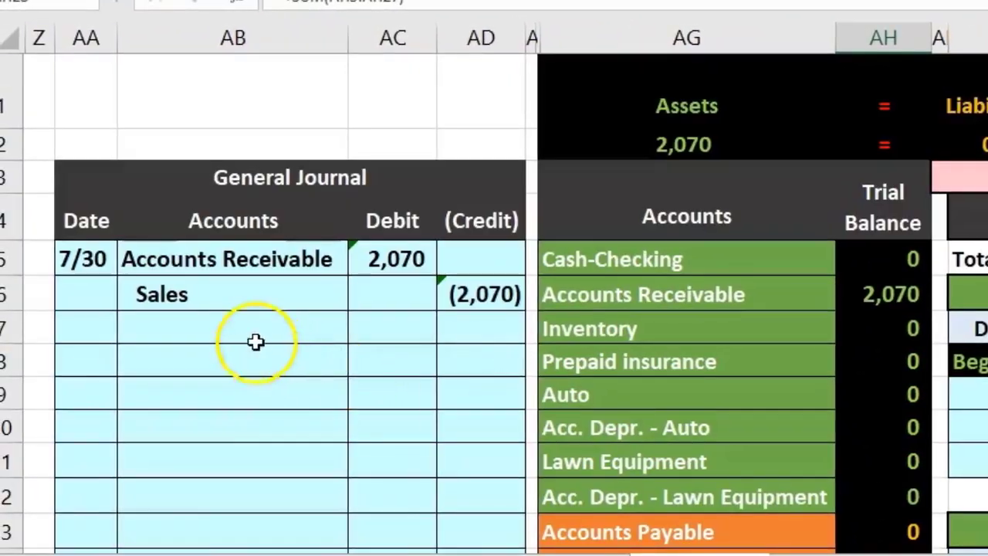
left_click(205, 301)
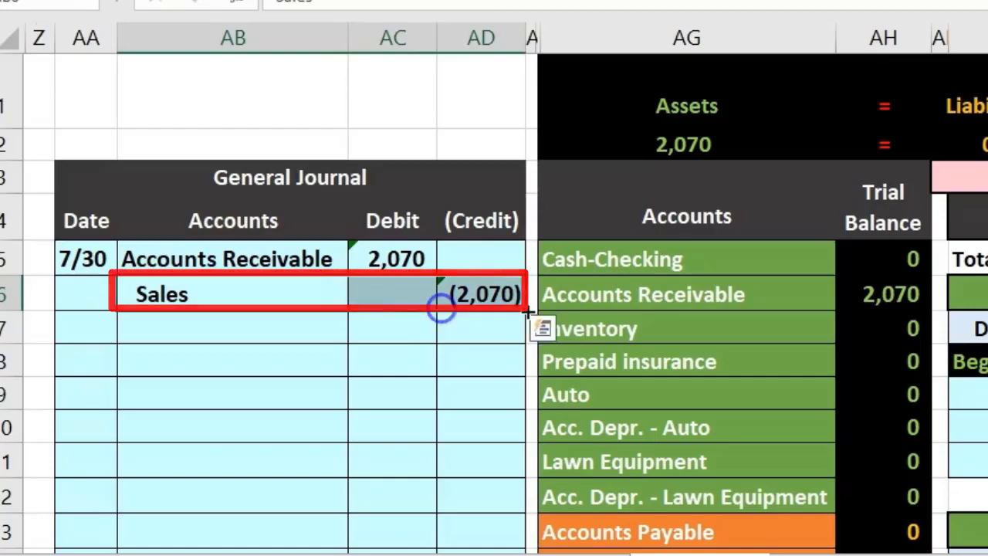
scroll(615, 289, "down", 2)
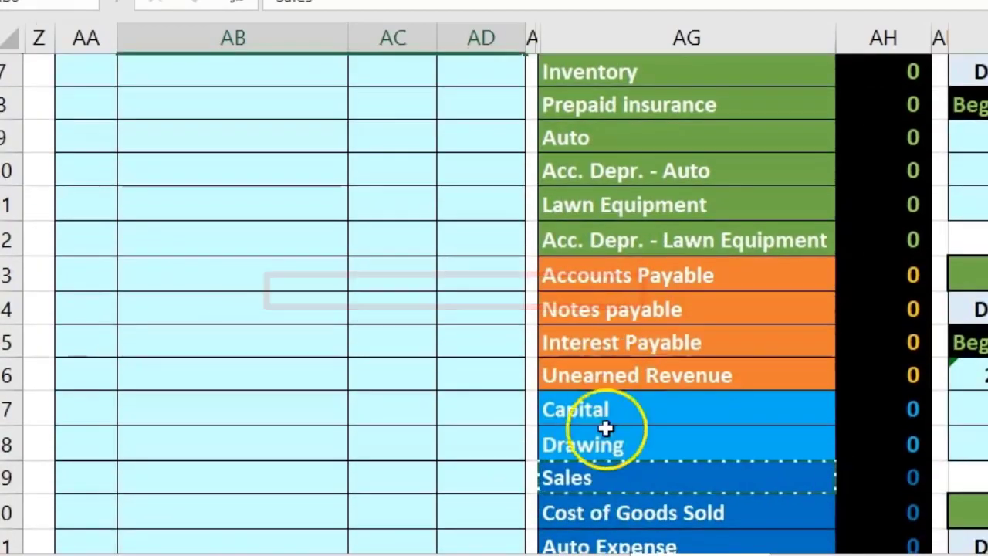
left_click_drag(594, 479, 890, 482)
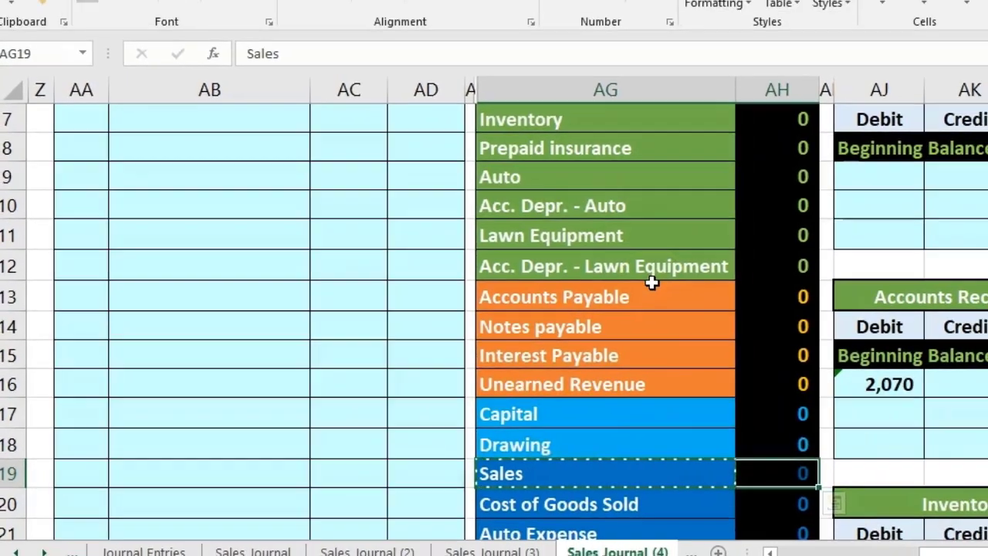
Step: Post the Sales credit to the general ledger by entering =AD6 in credit cell BA22 of the Sales account
key("Tab")
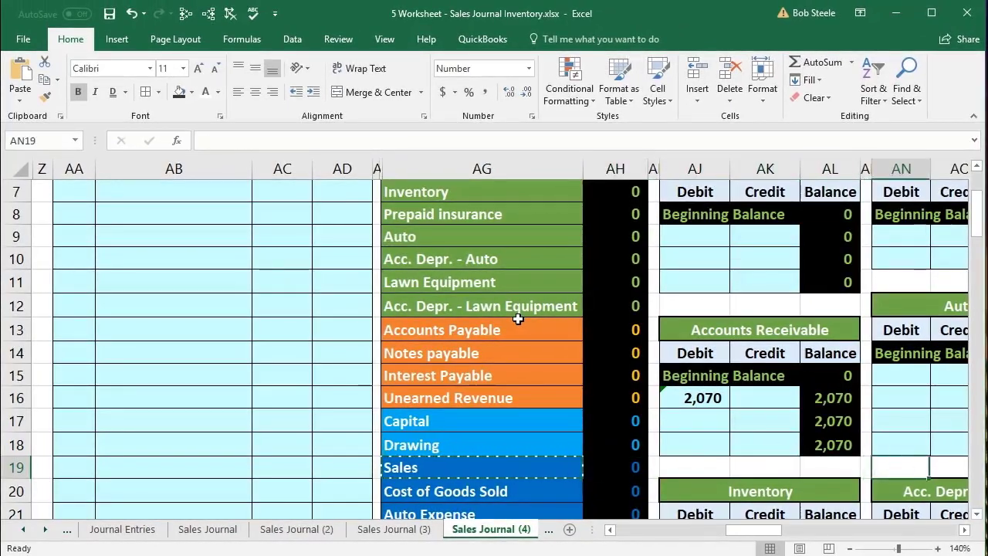
key("Right")
key("Right")
key("Right")
key("Right")
key("Right")
key("Right")
key("Right")
key("Right")
key("Right")
key("Right")
key("Right")
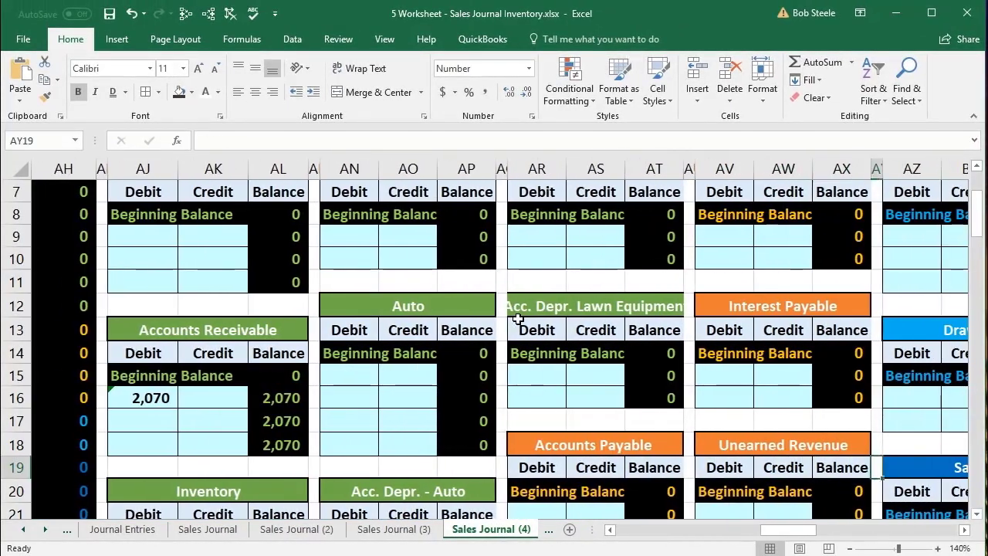
key("Right")
key("Right")
key("Right")
key("Right")
key("Right")
key("Right")
key("Right")
key("Right")
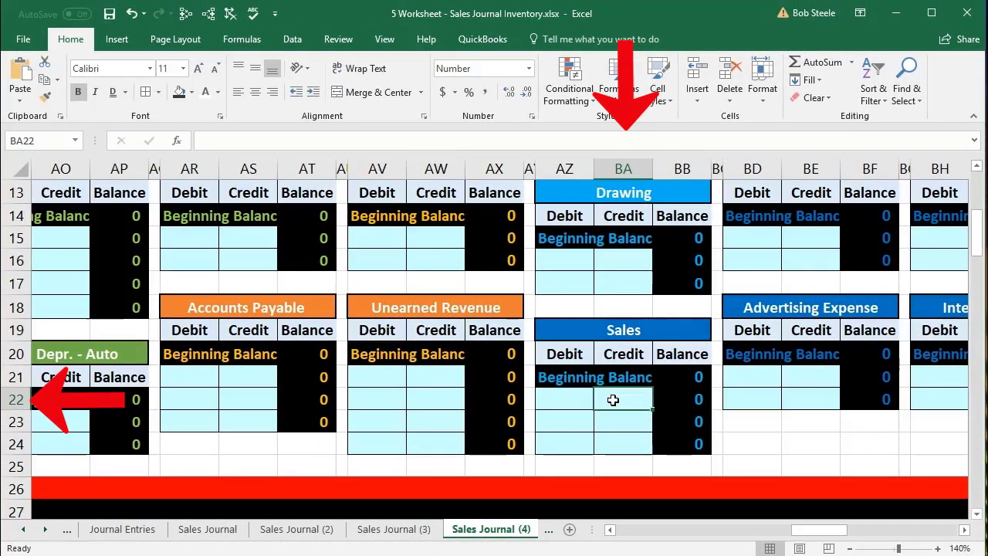
type("=")
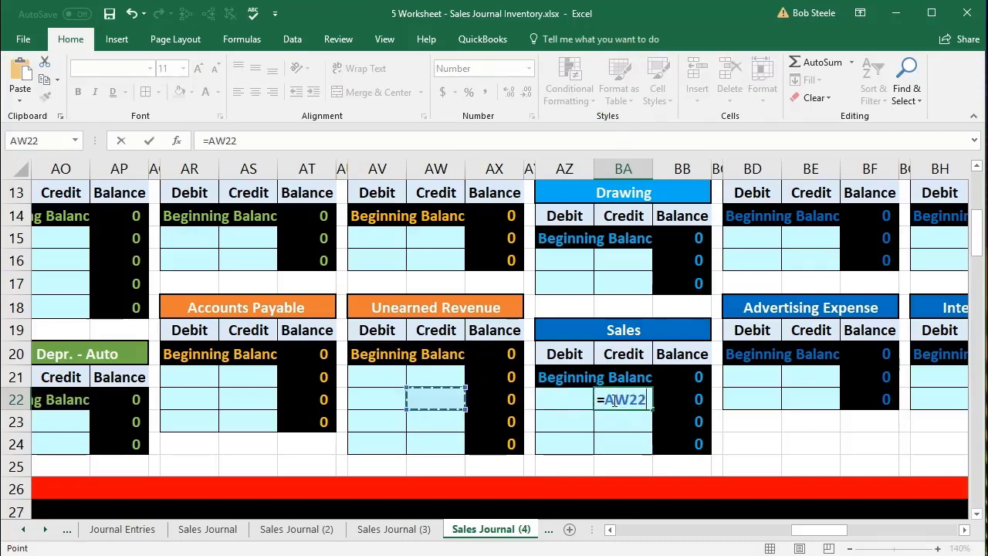
key("Left")
key("Left")
key("Left")
key("Left")
key("Left")
key("Left")
key("Left")
key("Left")
key("Left")
key("Left")
key("Left")
key("Left")
key("Left")
key("Left")
key("Left")
key("Left")
key("Left")
key("Left")
key("Left")
key("Left")
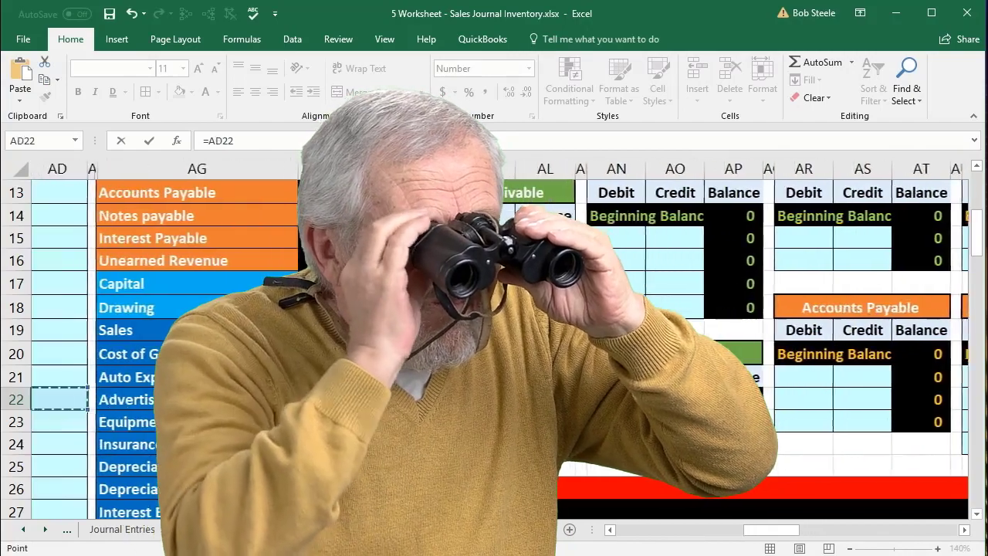
key("Up")
key("Up")
key("Up")
key("Up")
key("Up")
key("Up")
key("Up")
key("Up")
key("Up")
key("Up")
key("Up")
key("Up")
key("Up")
key("Up")
key("Up")
key("Up")
key("Up")
key("Up")
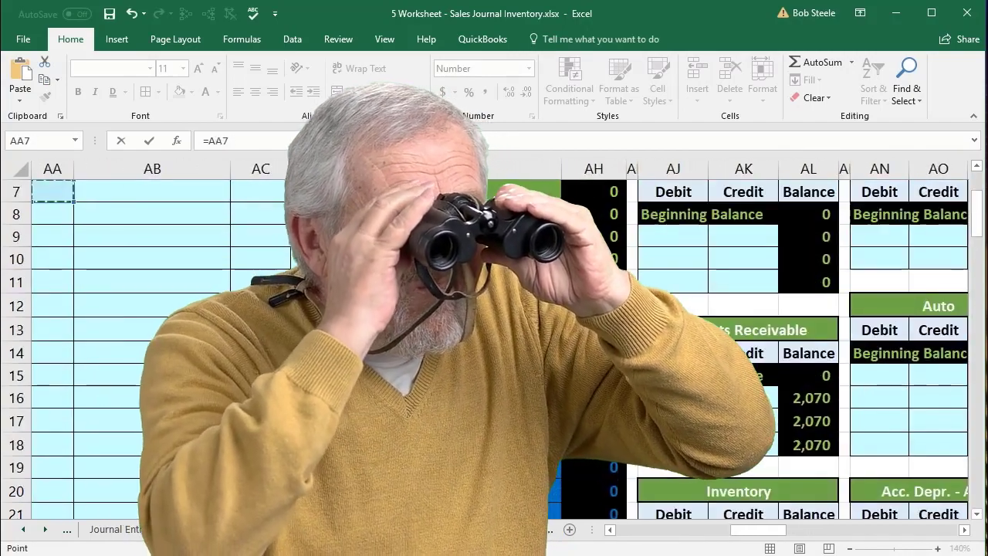
key("Down")
key("Down")
key("Right")
key("Right")
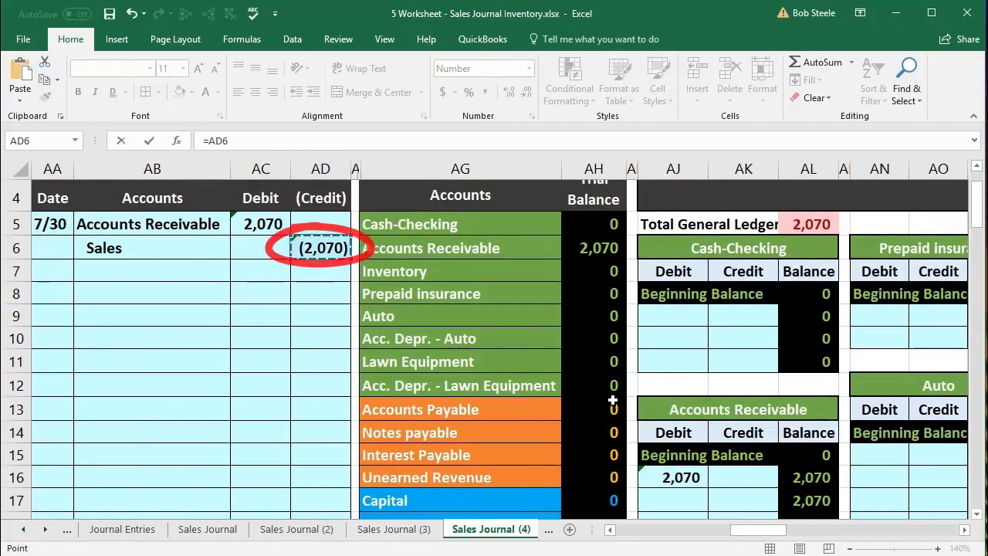
key("Return")
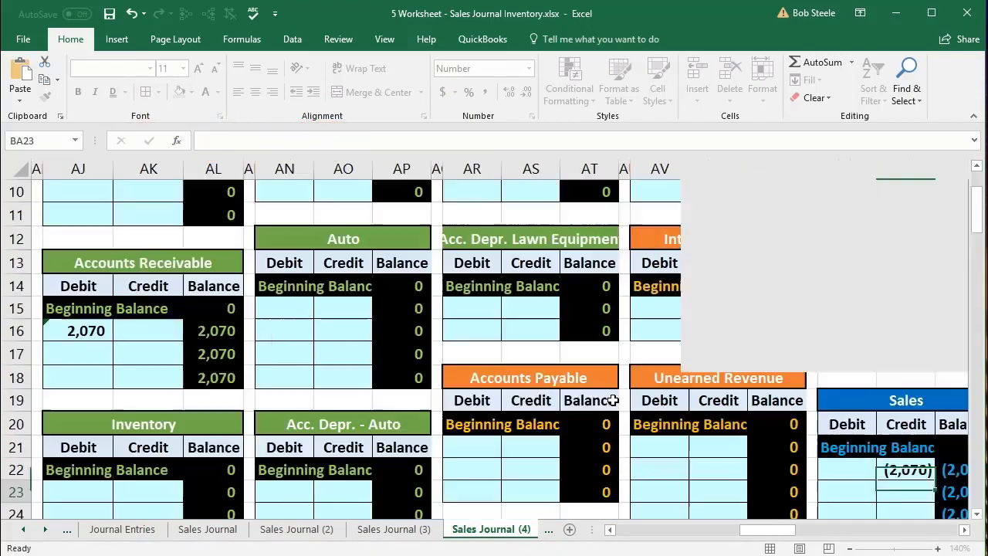
Step: Review the posting in the Sales ledger account, then the Sales and Net Income balances in the trial balance
key("Right")
key("Right")
key("Right")
key("Right")
key("Right")
key("Right")
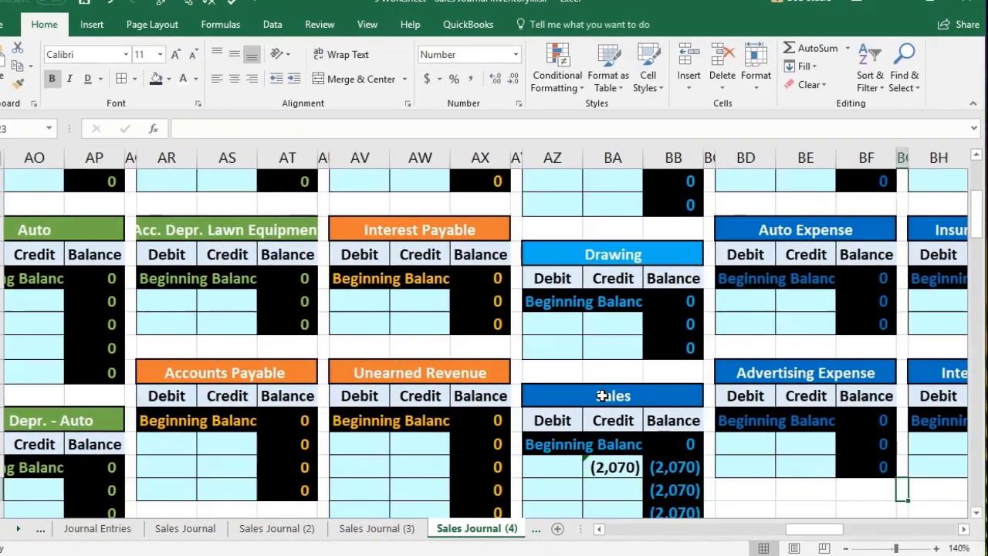
scroll(610, 399, "down", 2)
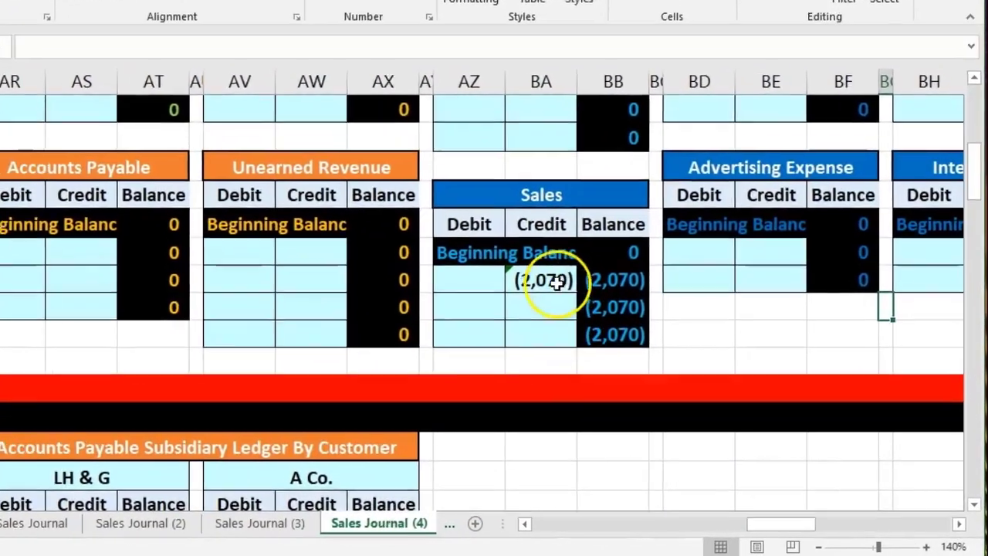
left_click(557, 283)
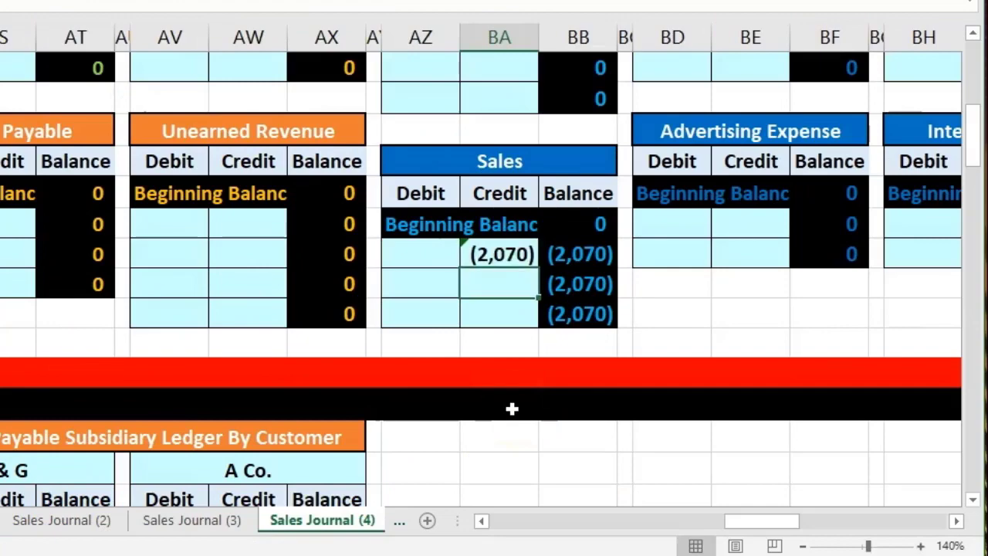
key("Left")
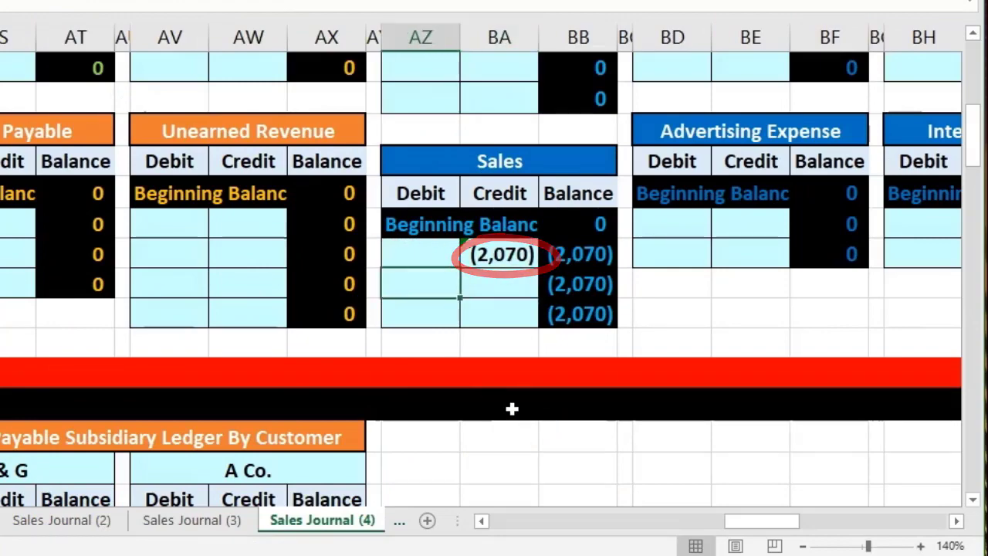
key("Left")
key("Left")
key("Left")
key("Left")
key("Left")
key("Left")
key("Left")
key("Left")
key("Left")
key("Left")
key("Left")
key("Left")
key("Left")
key("Left")
key("Left")
key("Left")
key("Left")
key("Left")
key("Left")
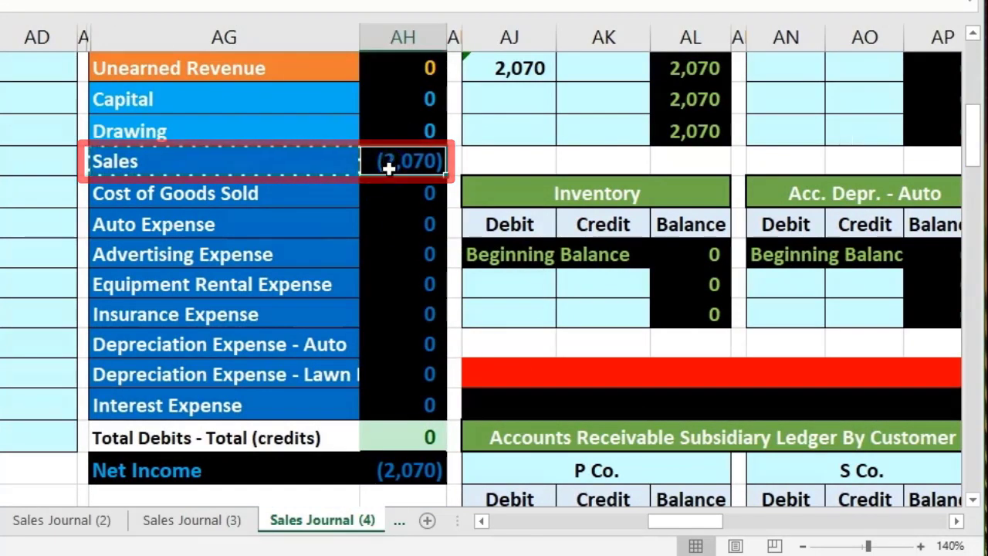
left_click(409, 470)
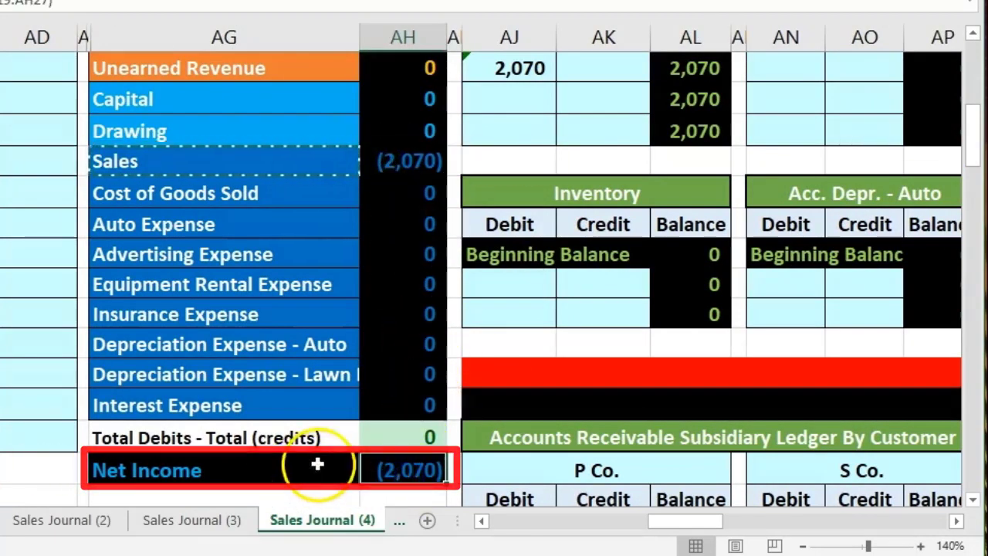
Step: Examine the Cost of Goods Sold and Inventory column heading in the Sales Journal and the Inventory row in the trial balance
left_click(481, 522)
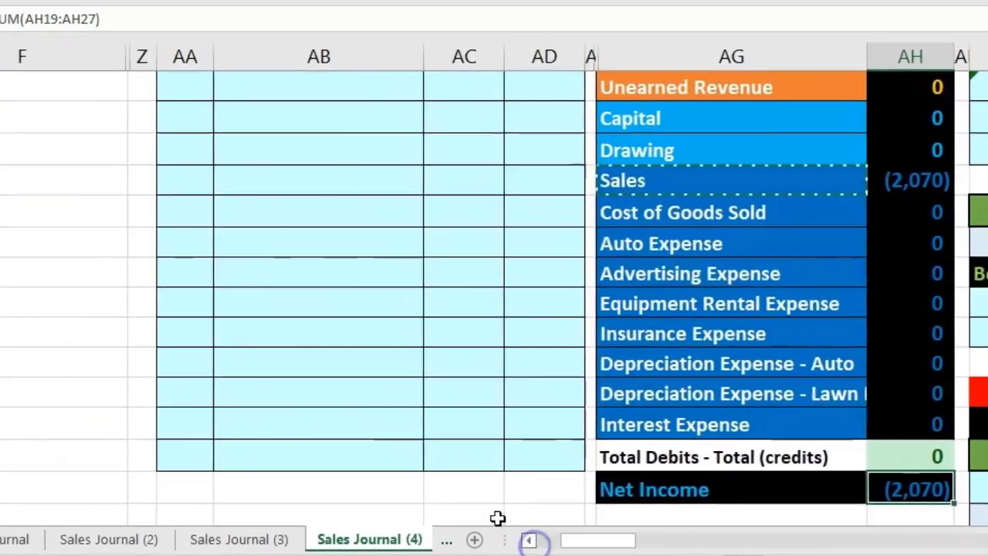
scroll(135, 363, "up", 4)
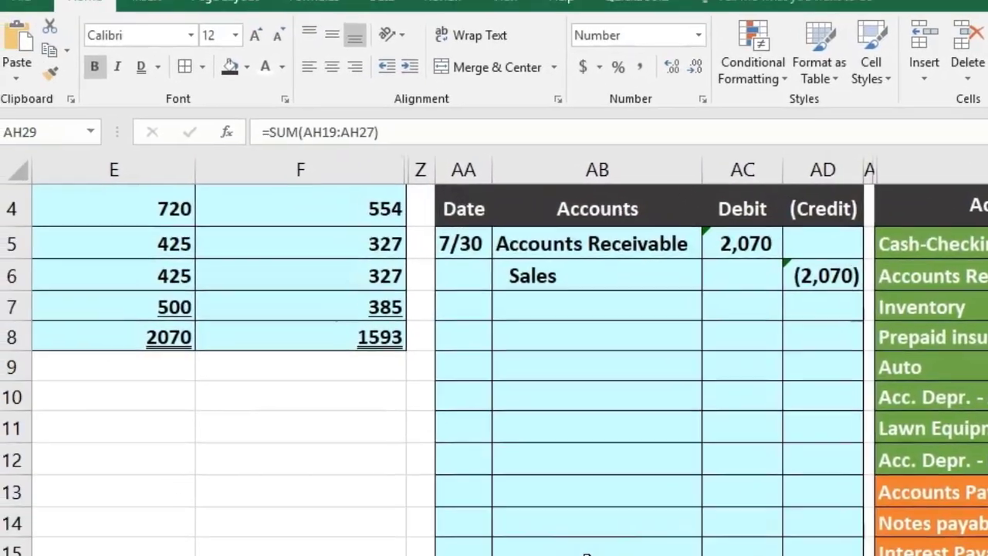
scroll(298, 311, "up", 1)
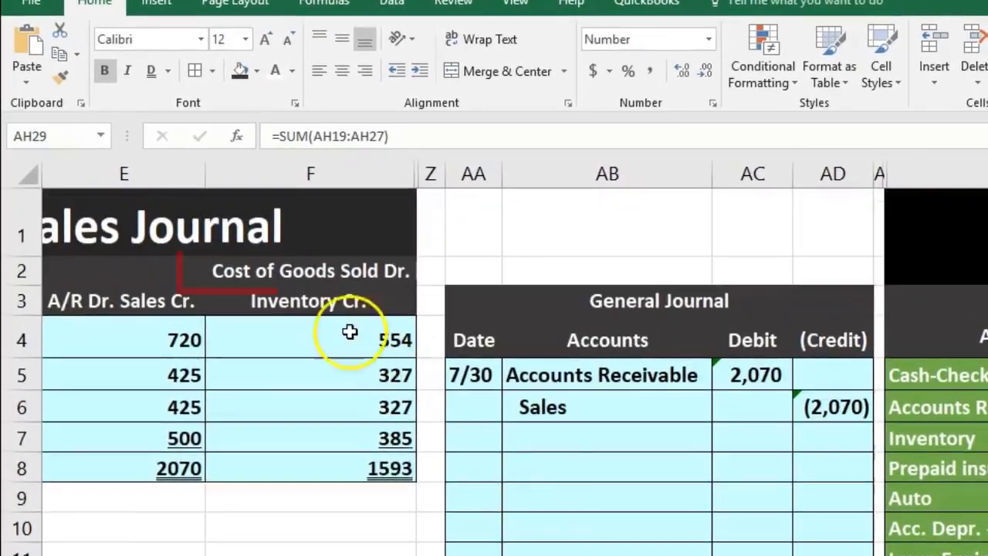
left_click(315, 281)
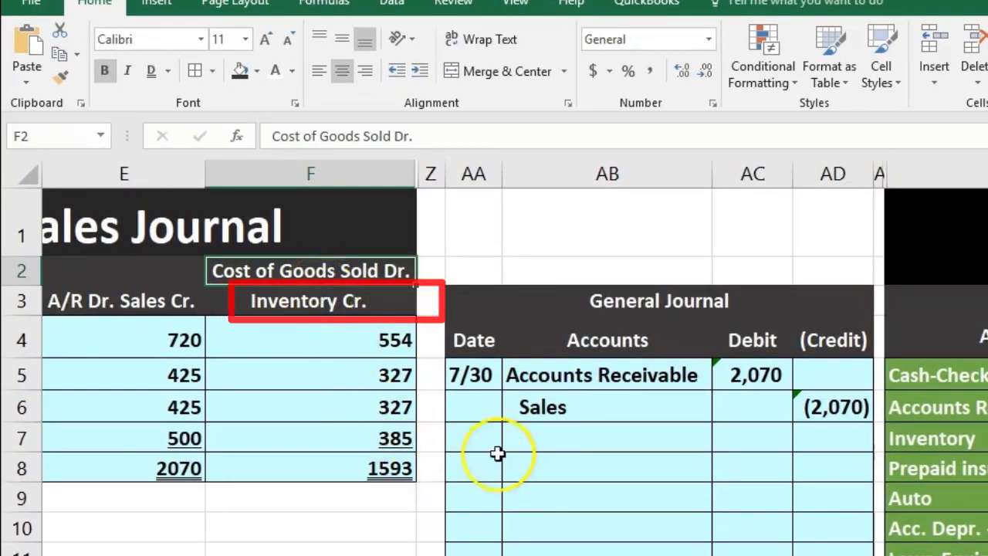
left_click(523, 439)
left_click(522, 463)
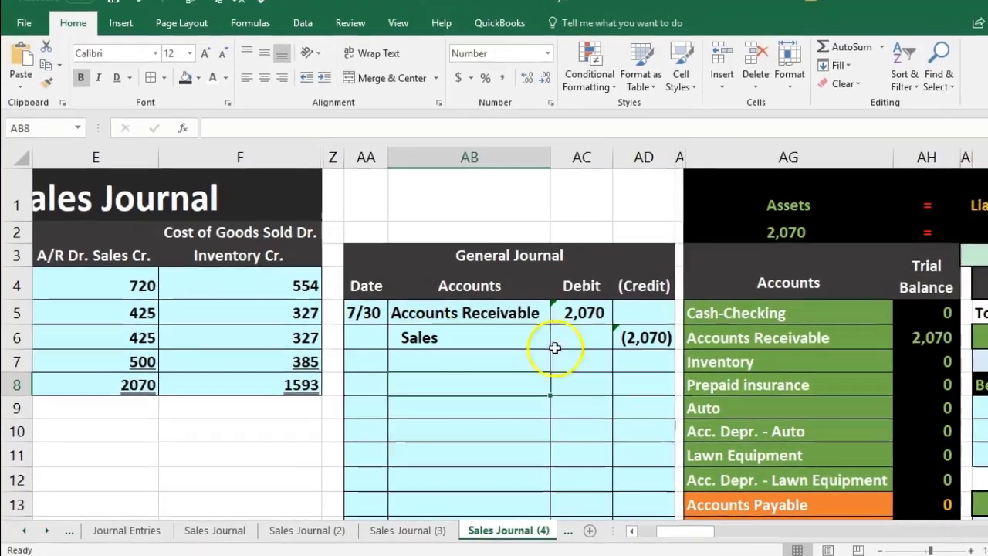
left_click(807, 349)
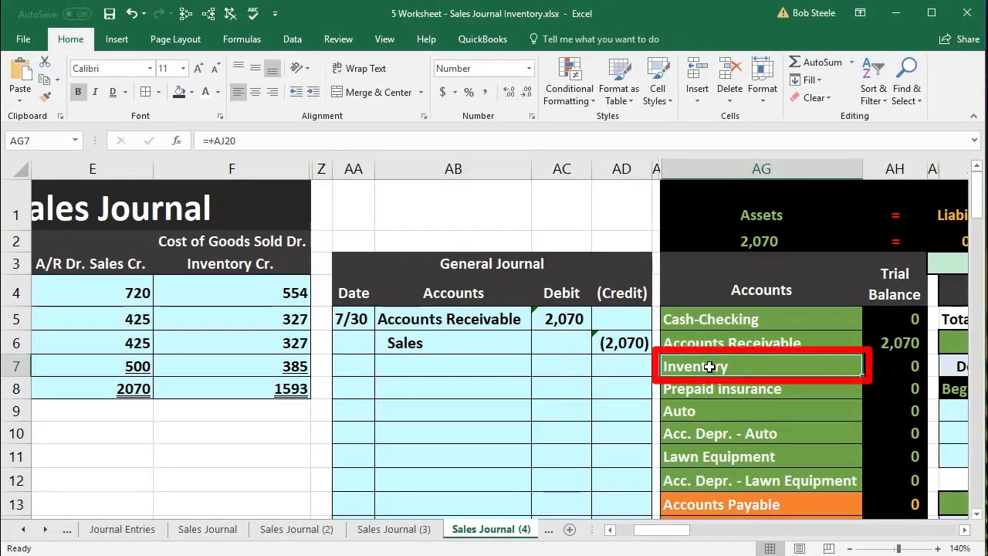
scroll(494, 340, "left", 2)
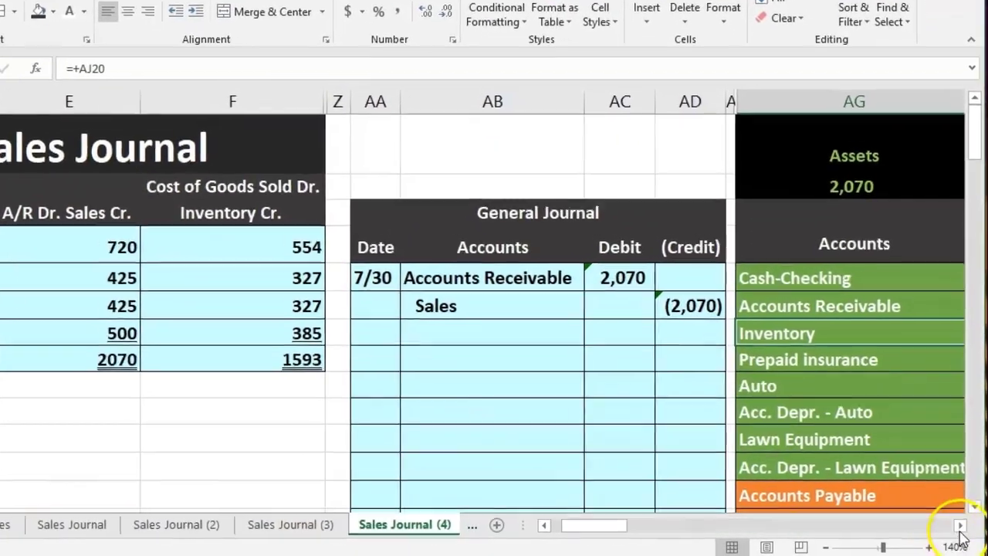
left_click(960, 525)
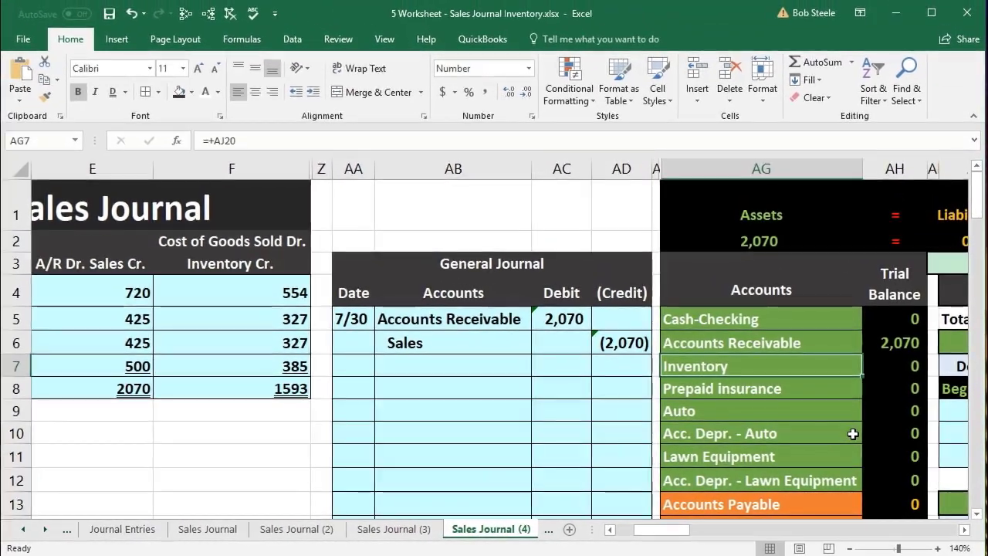
Step: Copy the Inventory account name from the trial balance into General Journal cell AB9 as values only and indent it
right_click(764, 364)
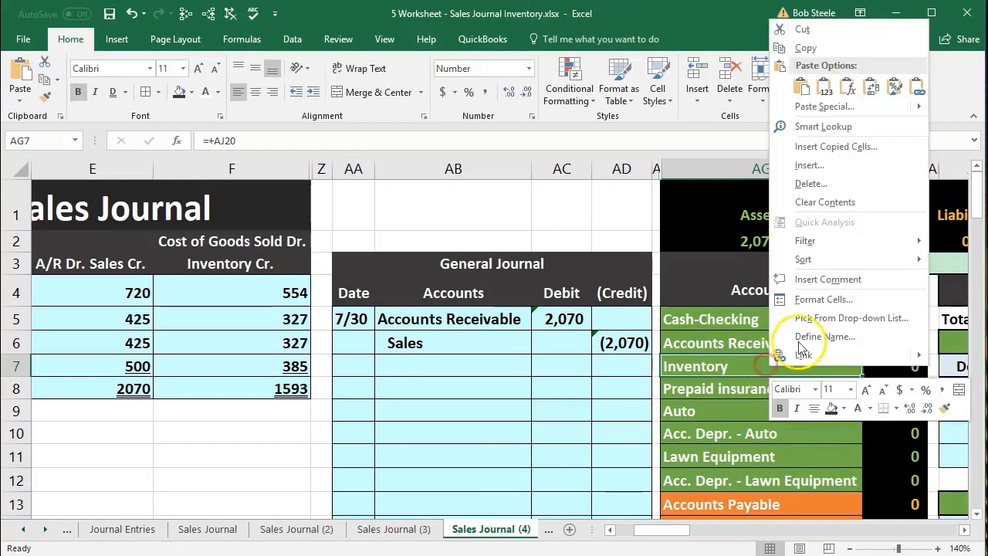
left_click(818, 56)
left_click(448, 356)
left_click(434, 379)
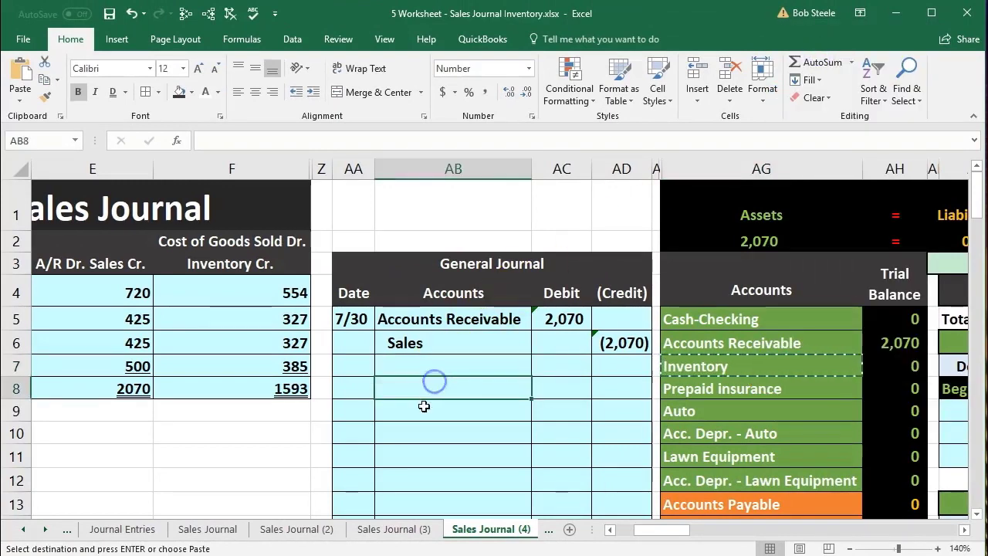
left_click(423, 408)
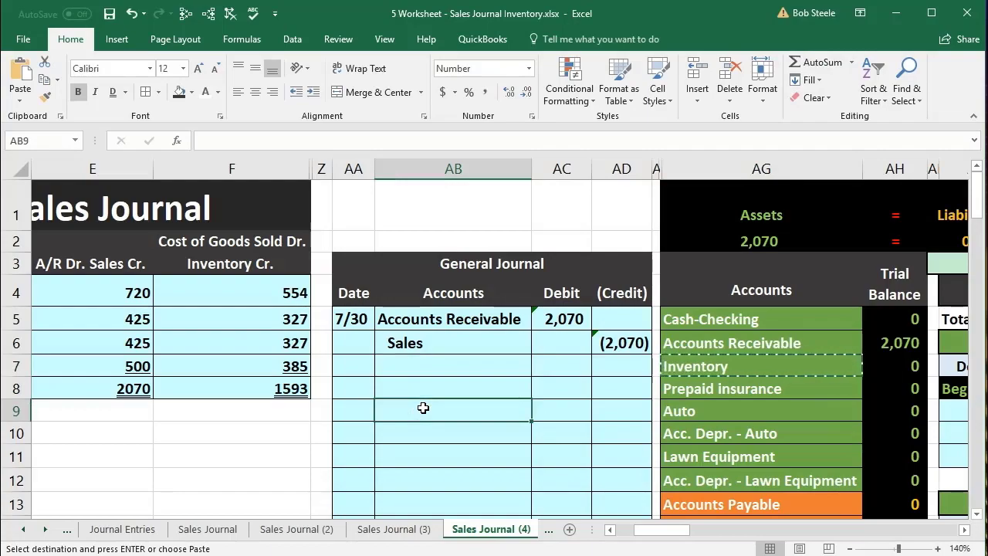
right_click(423, 407)
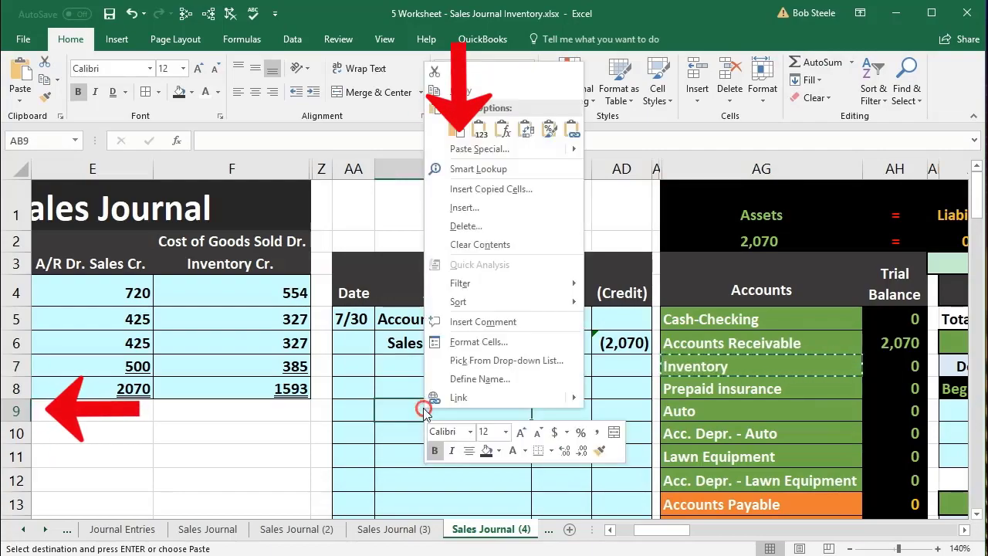
left_click(463, 114)
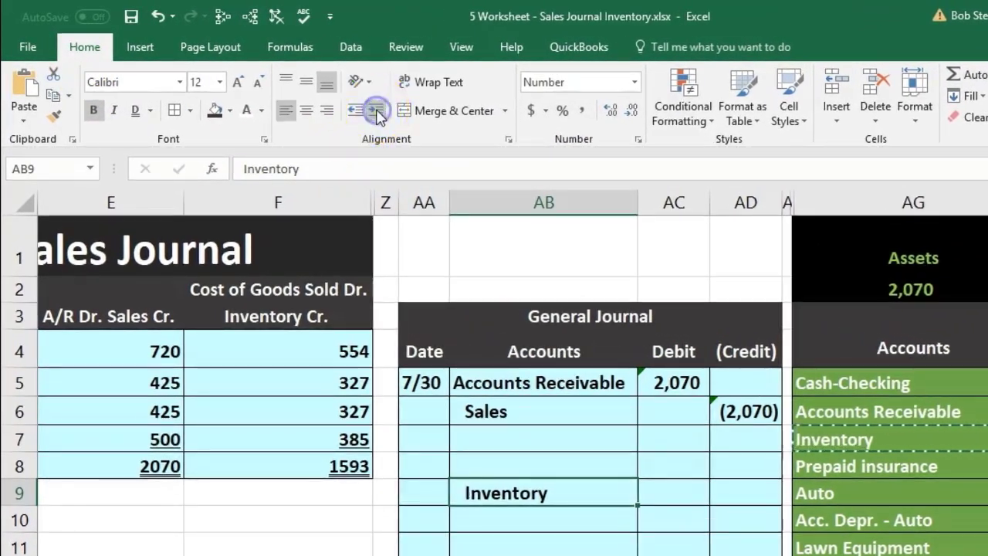
Step: Enter the Inventory credit in General Journal cell AD9 as -F8, the negative of the Sales Journal's cost total
left_click(738, 490)
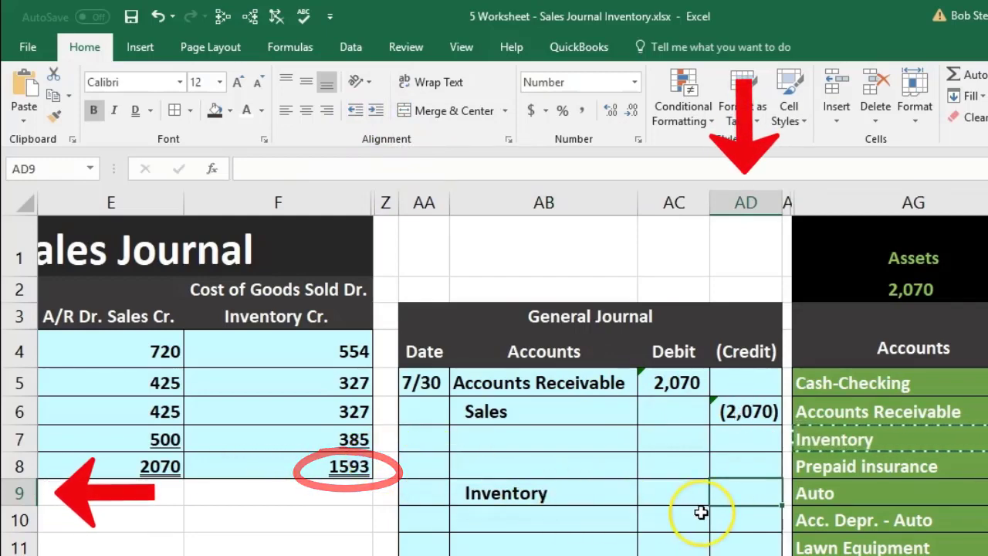
type("-")
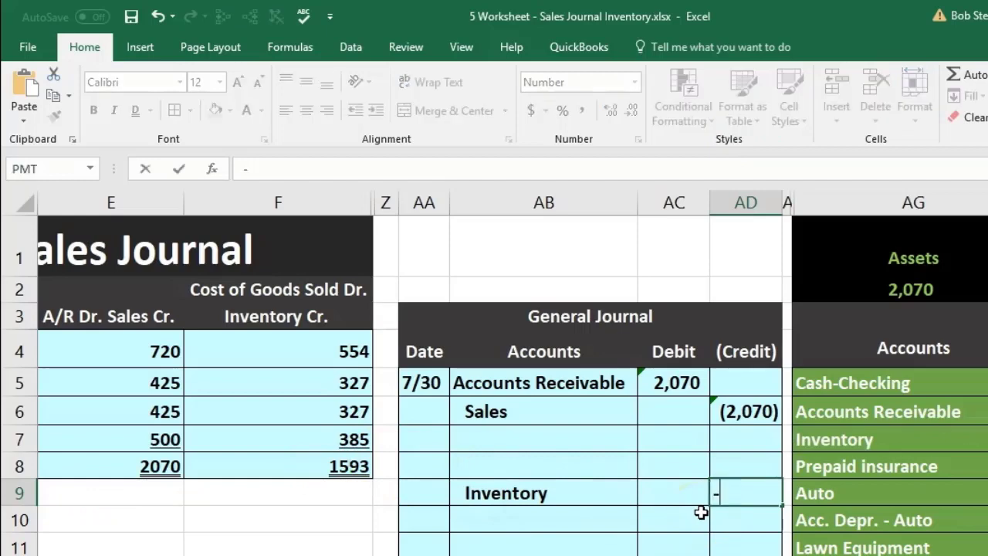
left_click(339, 466)
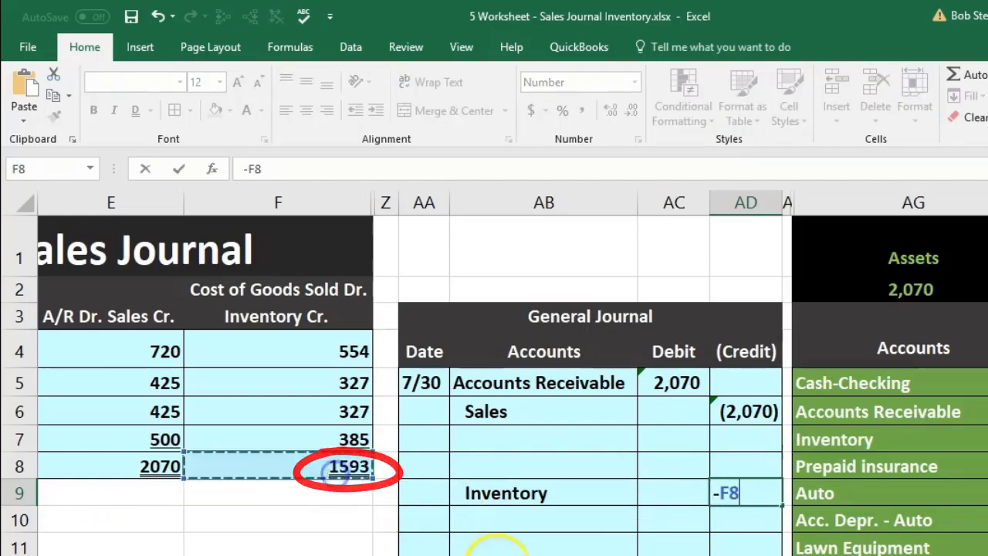
key("Return")
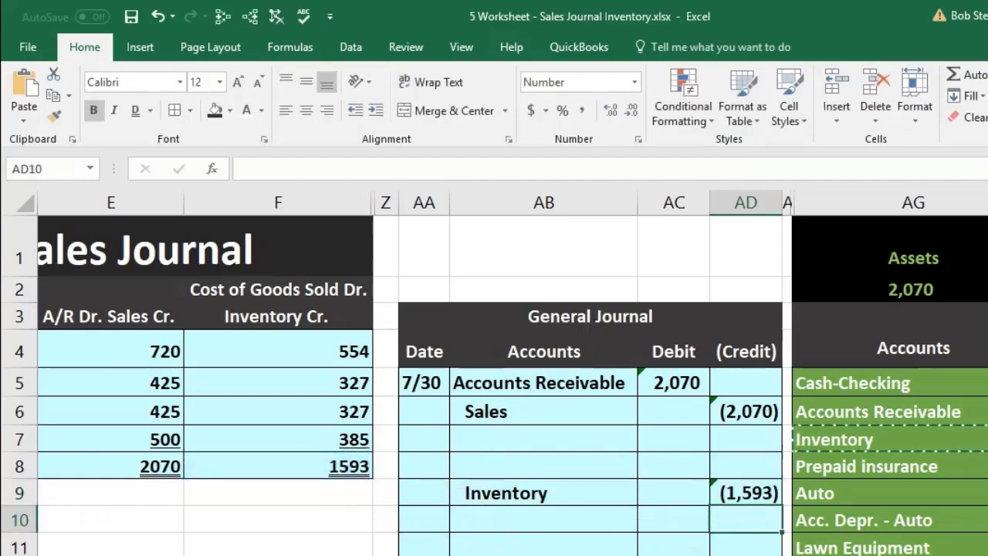
Step: Enter the matching debit in General Journal cell AC8 as -AD9
left_click(661, 466)
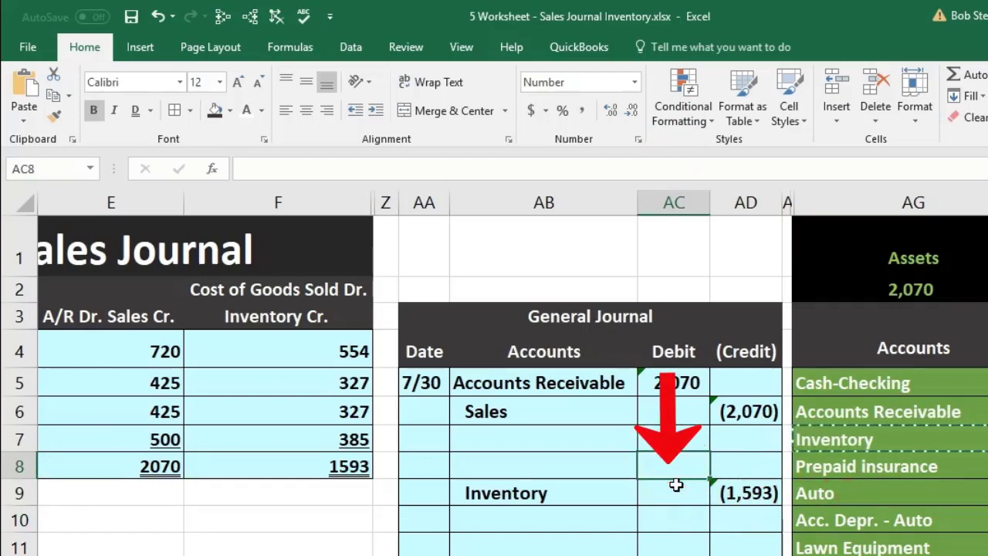
type("-AD9")
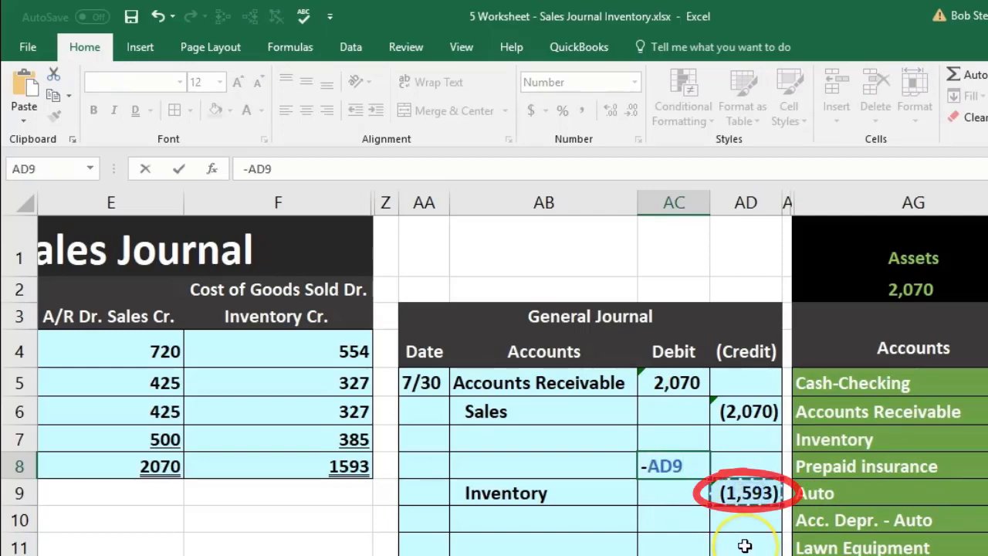
key("Return")
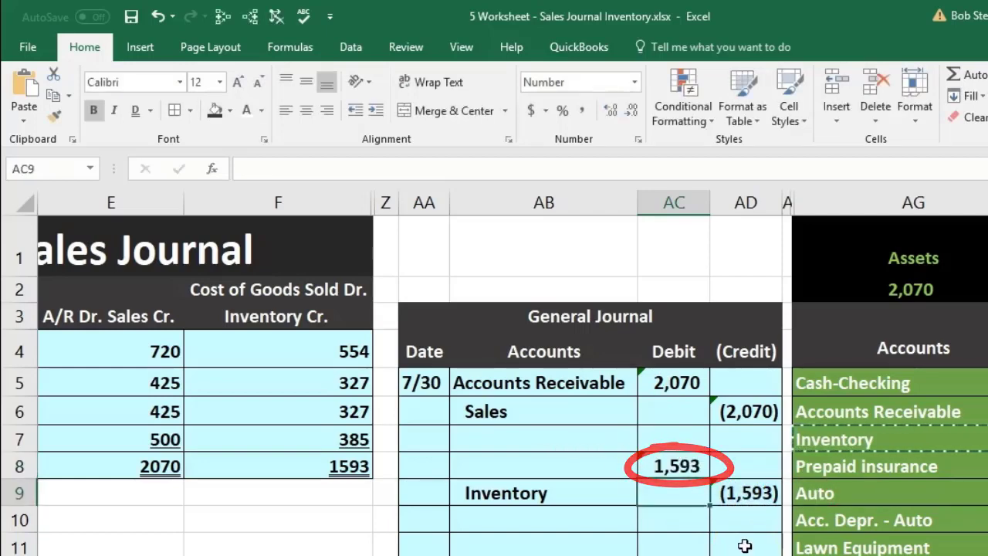
Step: Copy the Cost of Goods Sold account name from the trial balance into General Journal cell AB8 as values only
left_click(512, 466)
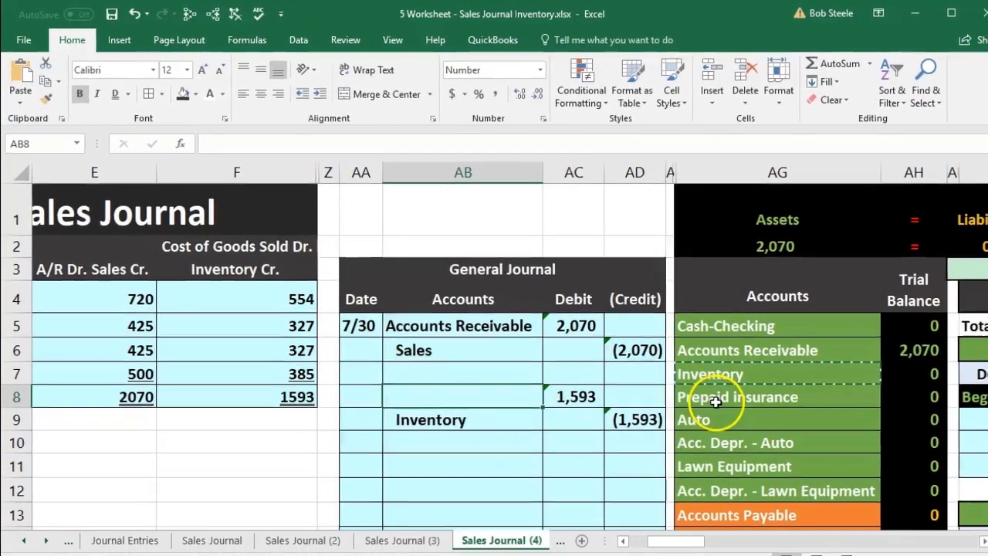
left_click(716, 400)
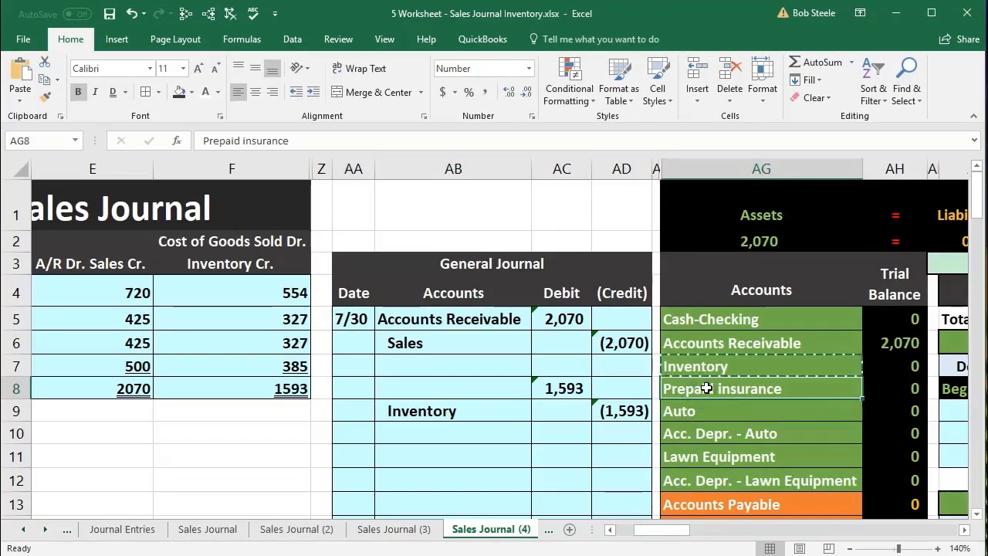
scroll(706, 389, "down", 3)
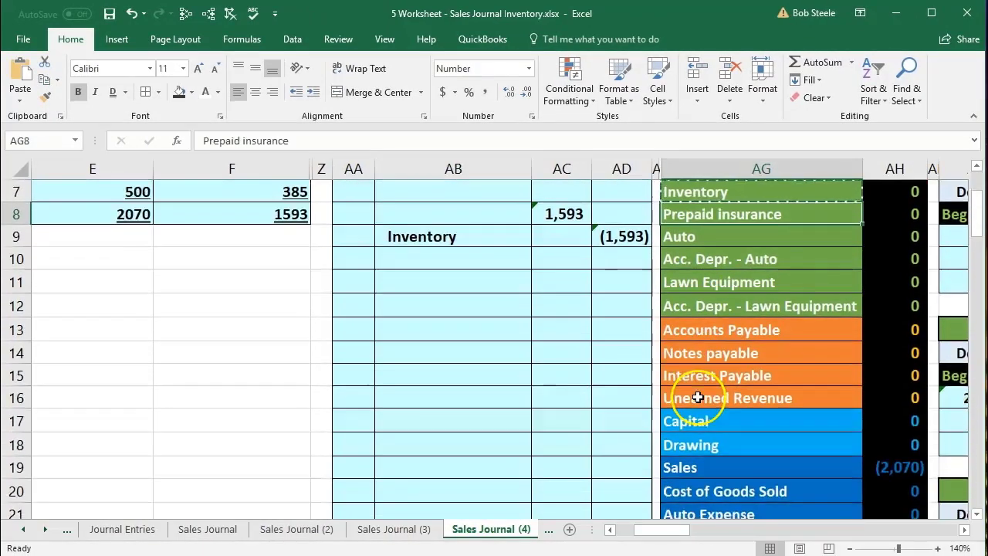
left_click(694, 420)
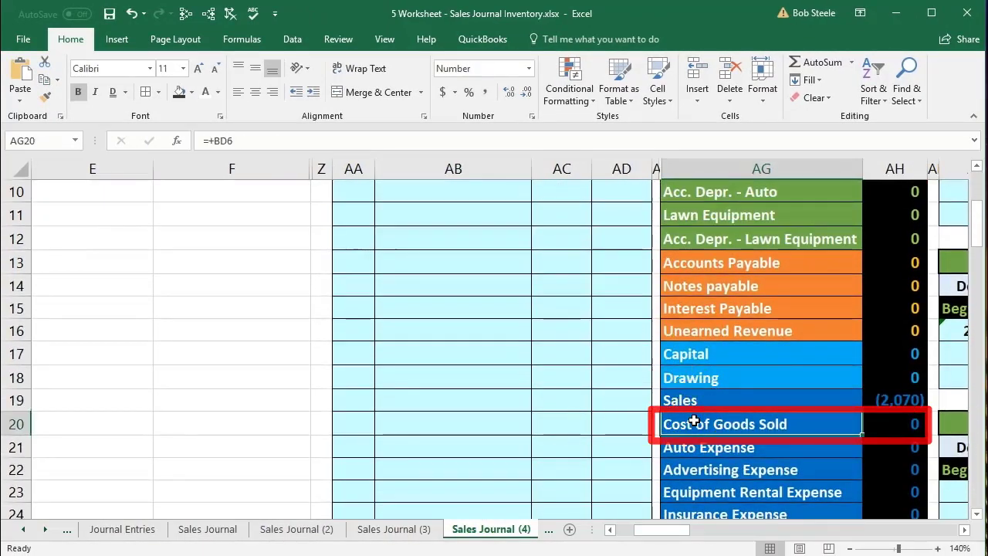
scroll(693, 420, "down", 1)
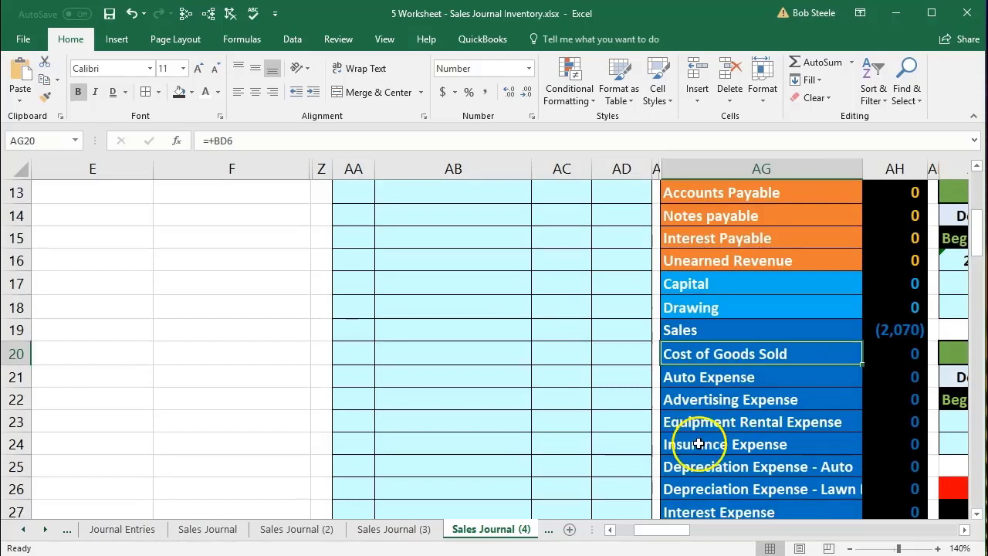
right_click(730, 352)
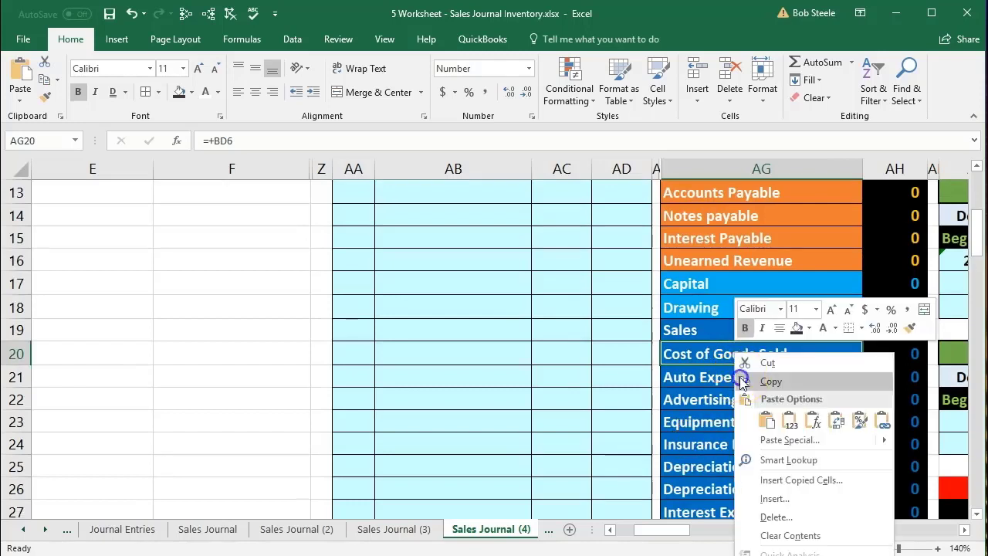
left_click(741, 381)
scroll(502, 503, "up", 3)
left_click(426, 294)
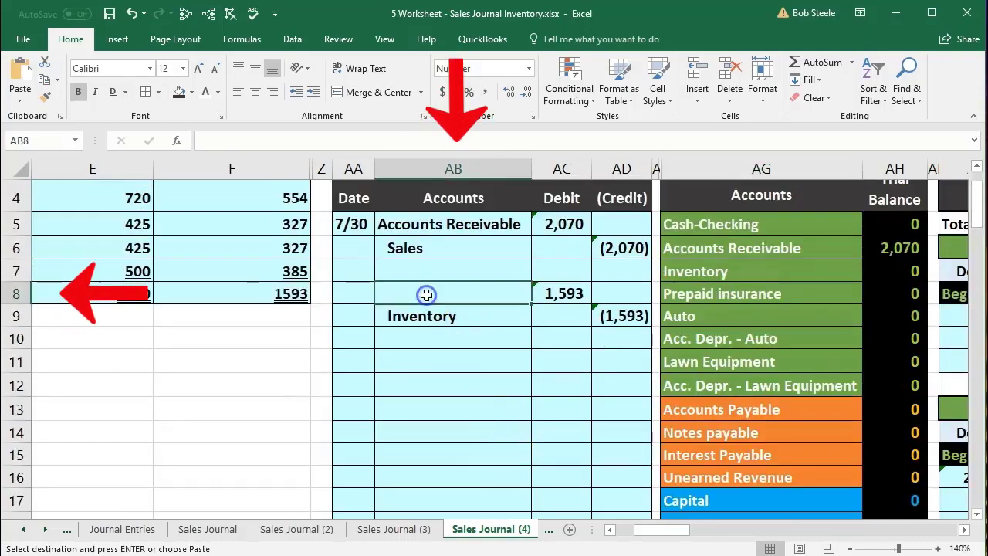
right_click(426, 294)
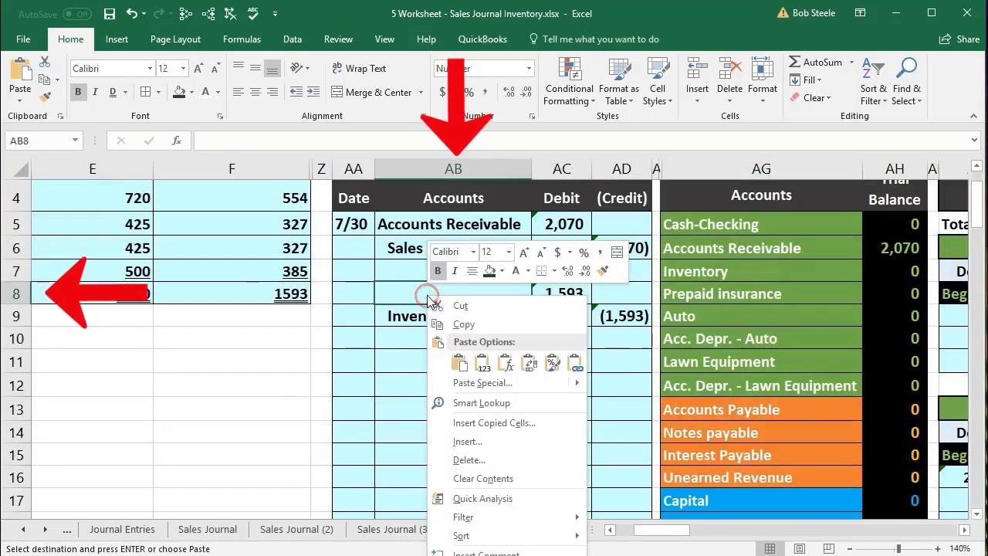
left_click(543, 366)
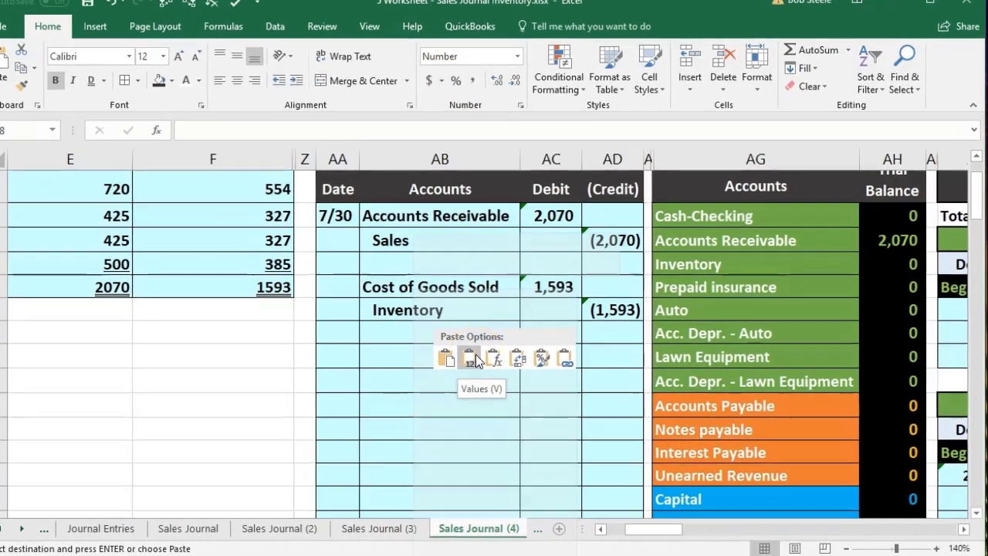
left_click(488, 365)
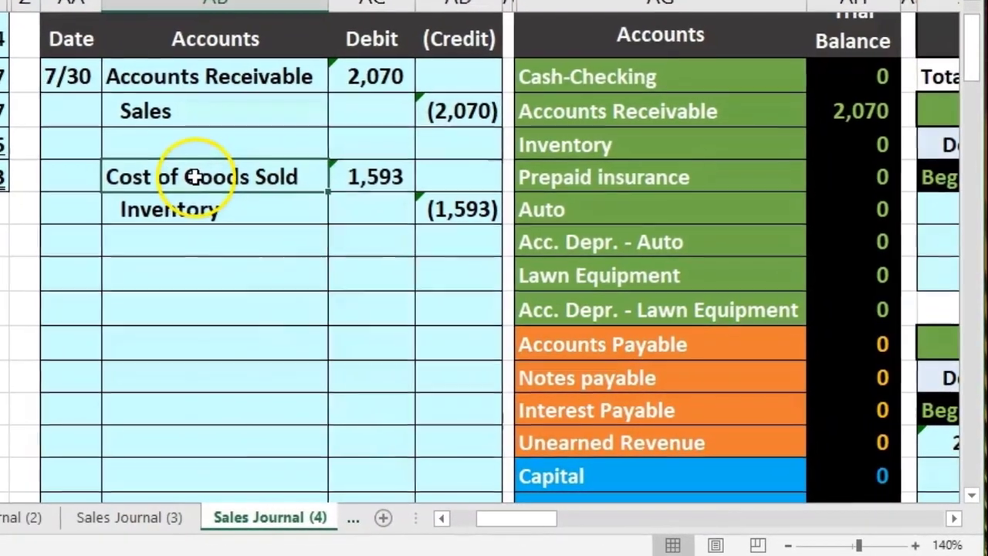
Step: Compare the Cost of Goods Sold debit line in the General Journal with the Cost of Goods Sold row of the trial balance
left_click_drag(278, 213, 419, 219)
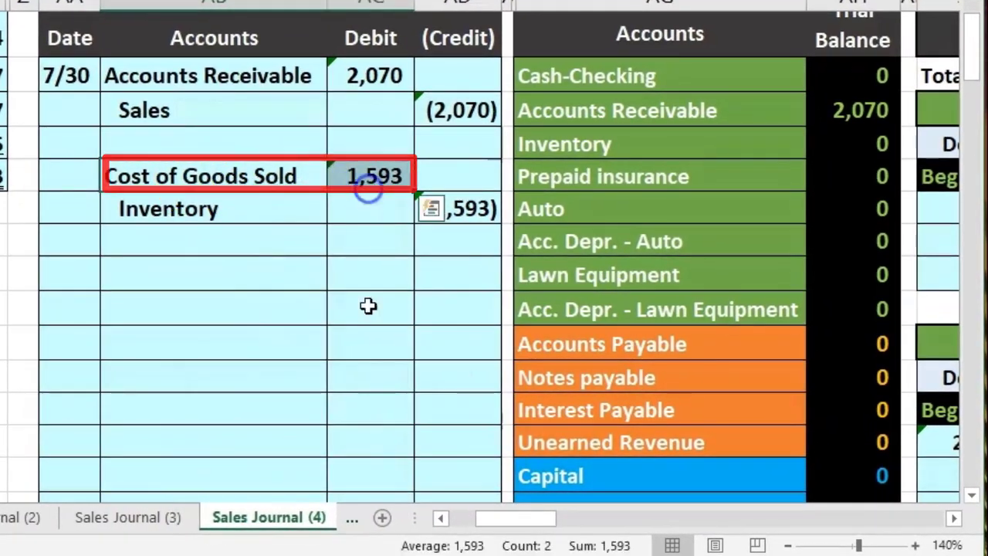
scroll(583, 405, "down", 2)
scroll(583, 405, "down", 1)
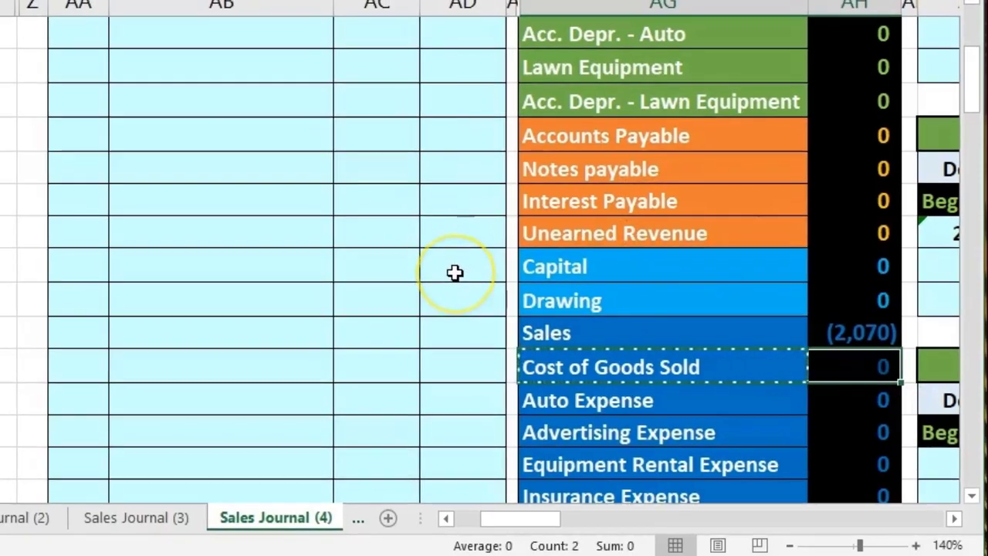
Step: Post the cost of goods sold debit to the Cost of Goods Sold ledger by entering =AC8 in cell BD9
key("Right")
key("Right")
key("Right")
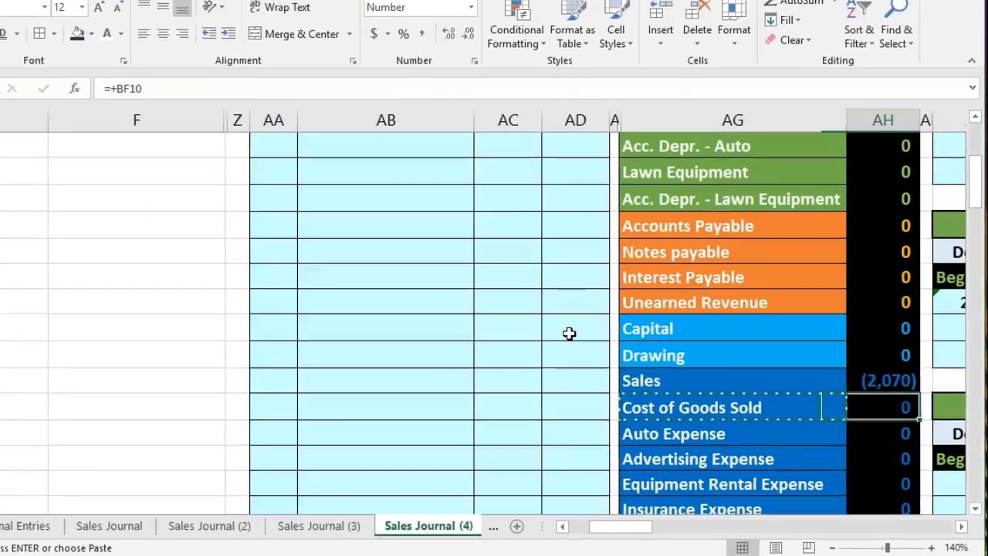
key("Right")
key("Right")
key("Right")
key("Right")
key("Right")
key("Right")
key("Right")
key("Right")
key("Right")
key("Right")
key("Right")
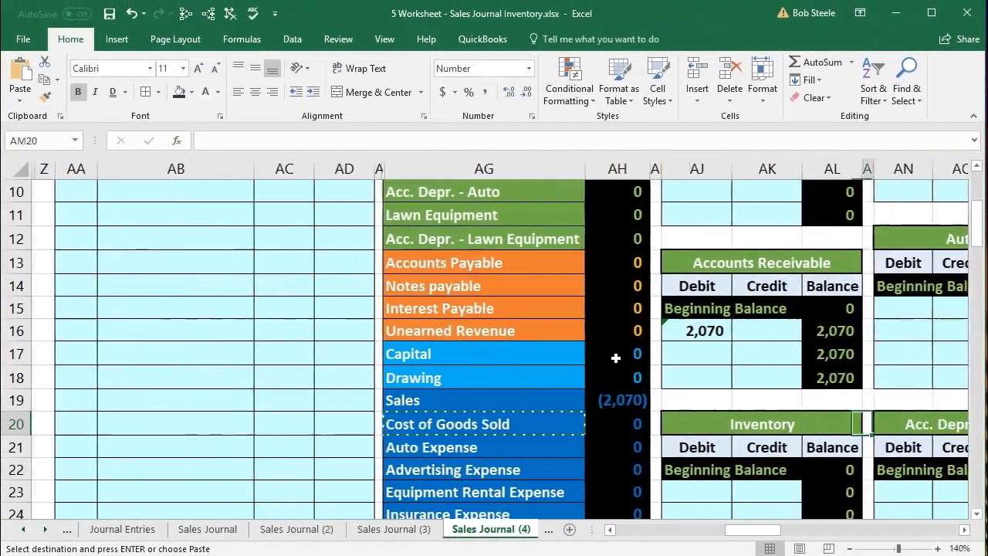
key("Right")
key("Right")
key("Right")
key("Right")
key("Right")
key("Right")
key("Right")
key("Right")
key("Right")
key("Right")
key("Right")
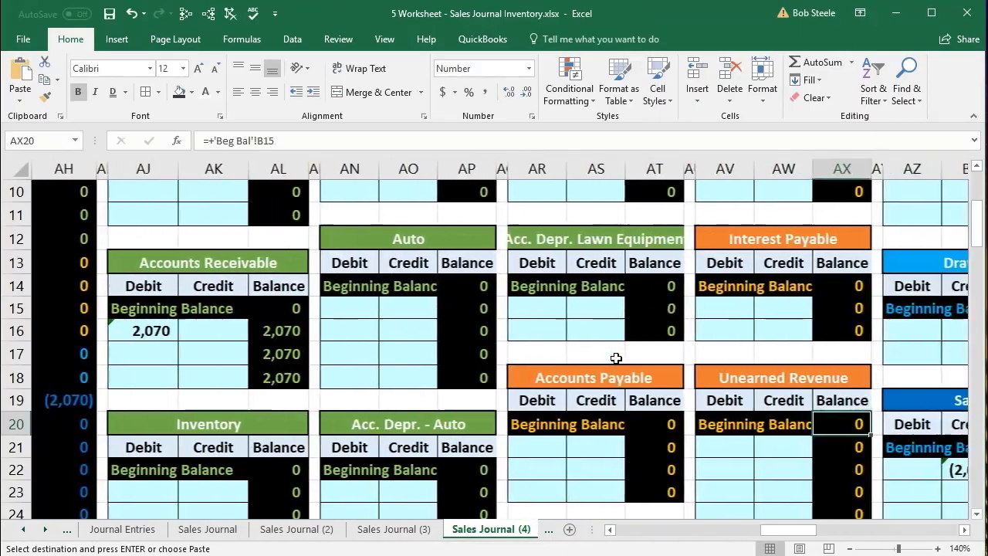
key("Right")
key("Right")
key("Right")
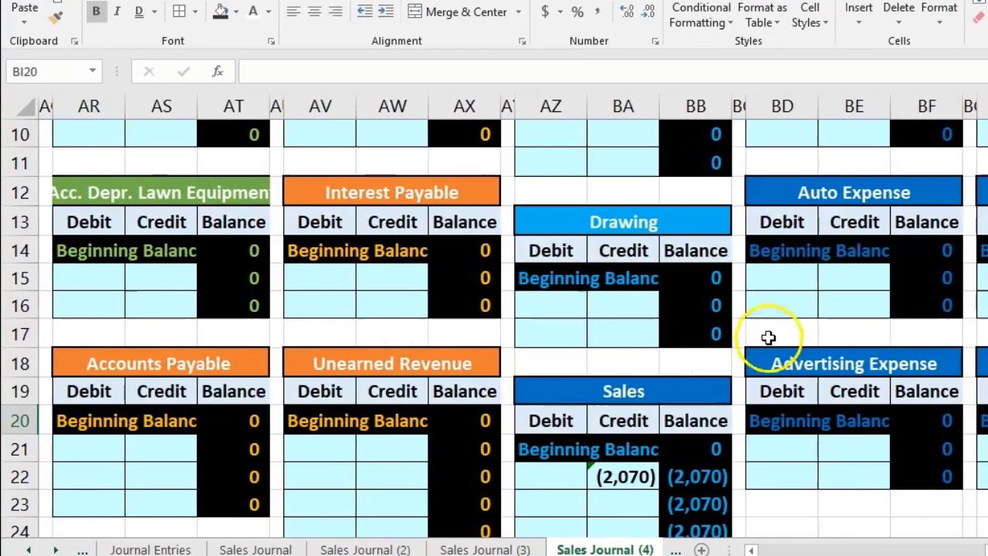
scroll(768, 337, "up", 2)
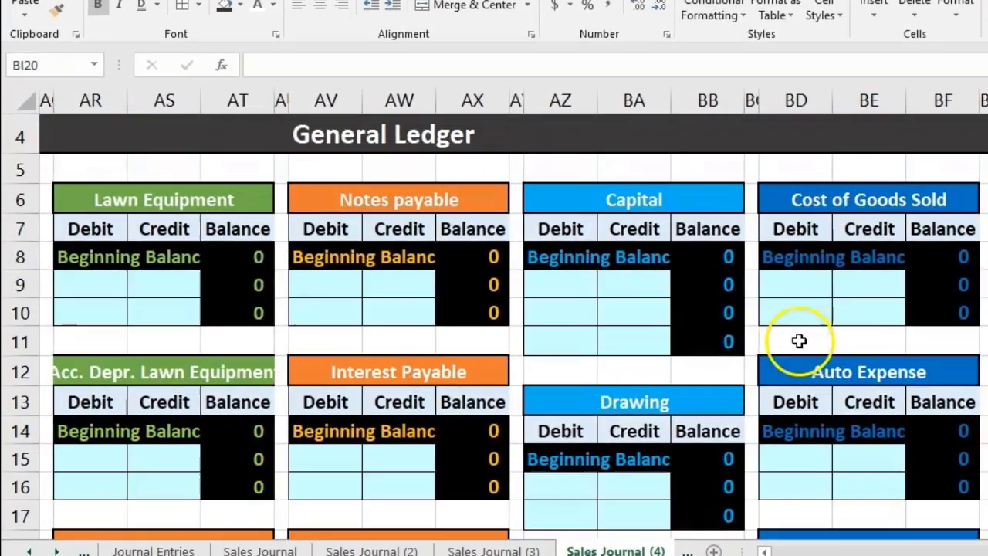
left_click(777, 287)
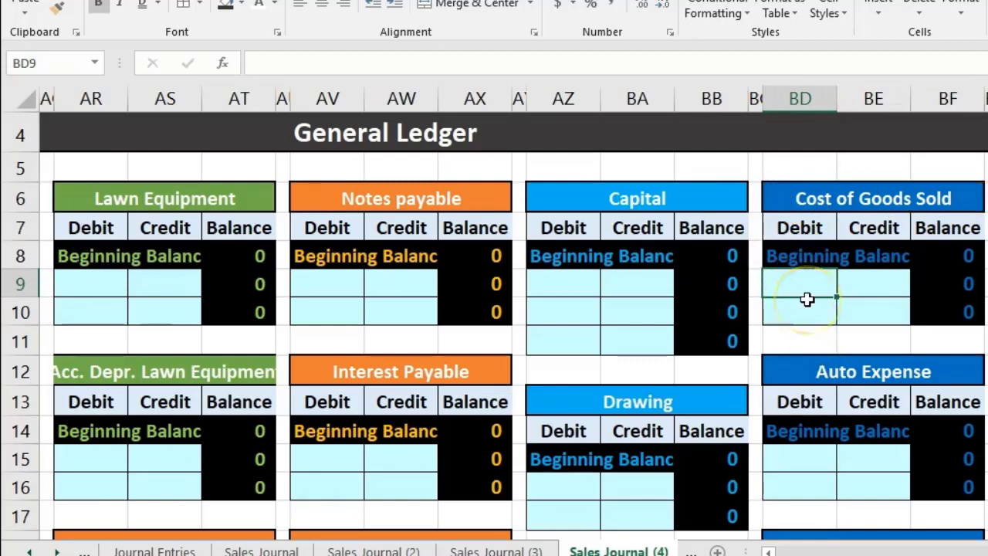
type("=")
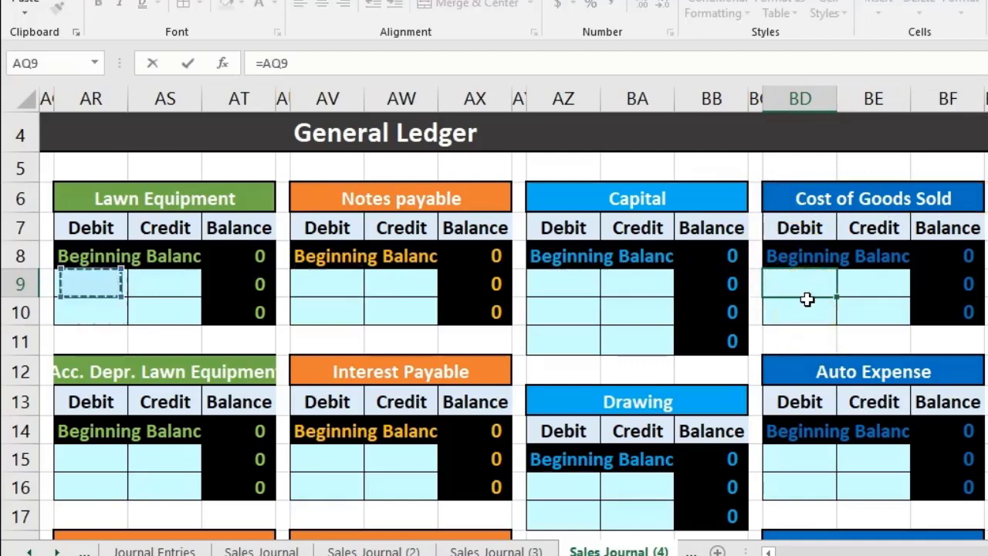
key("Left")
key("Left")
key("Left")
key("Left")
key("Left")
key("Left")
key("Left")
key("Left")
key("Left")
key("Left")
key("Left")
key("Left")
key("Left")
key("Left")
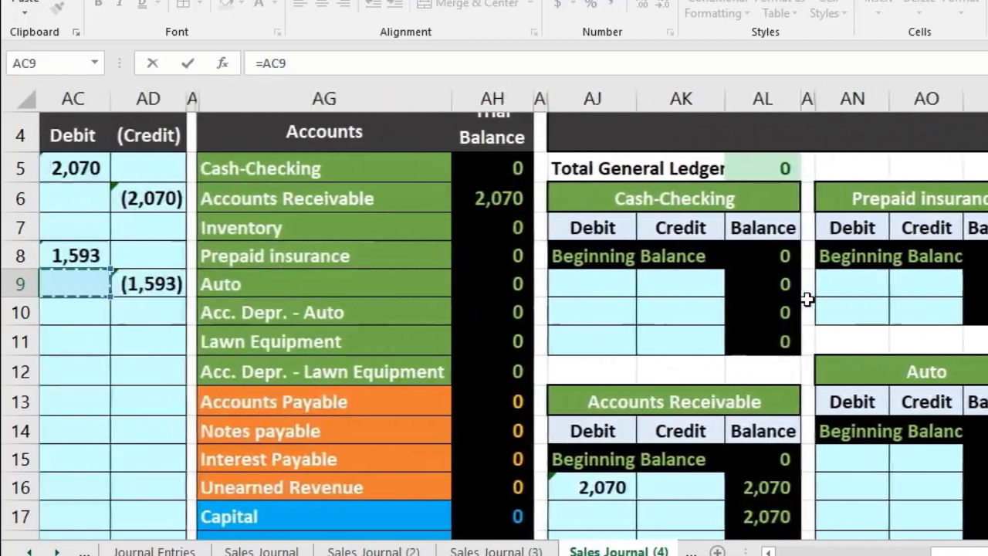
key("Left")
key("Left")
key("Right")
key("Right")
key("Up")
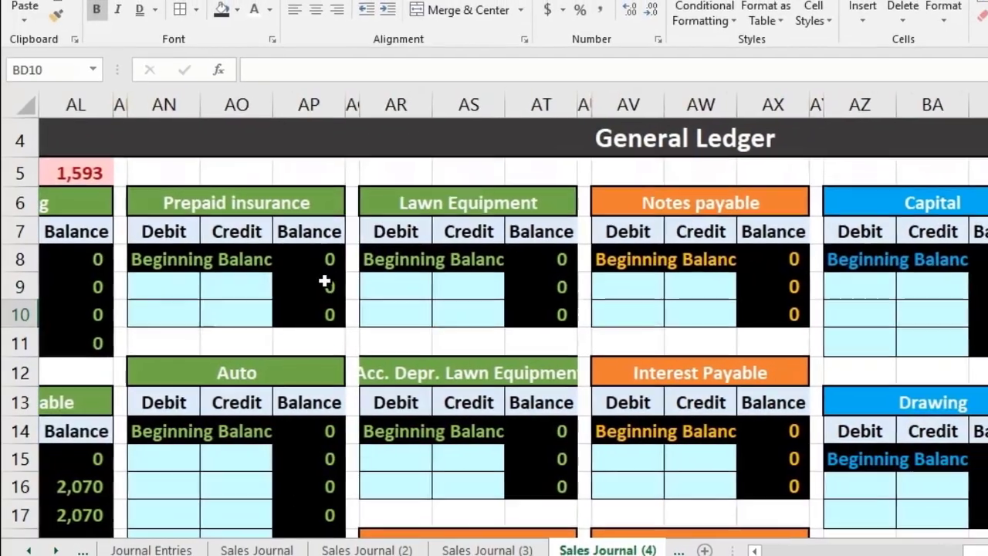
Step: Check the posted Cost of Goods Sold balance in cell AH20 of the trial balance
key("Right")
key("Right")
key("Left")
key("Left")
key("Left")
key("Left")
key("Left")
key("Left")
key("Left")
key("Left")
key("Left")
key("Left")
key("Left")
key("Left")
key("Left")
key("Left")
key("Left")
key("Left")
key("Left")
key("Left")
key("Left")
key("Left")
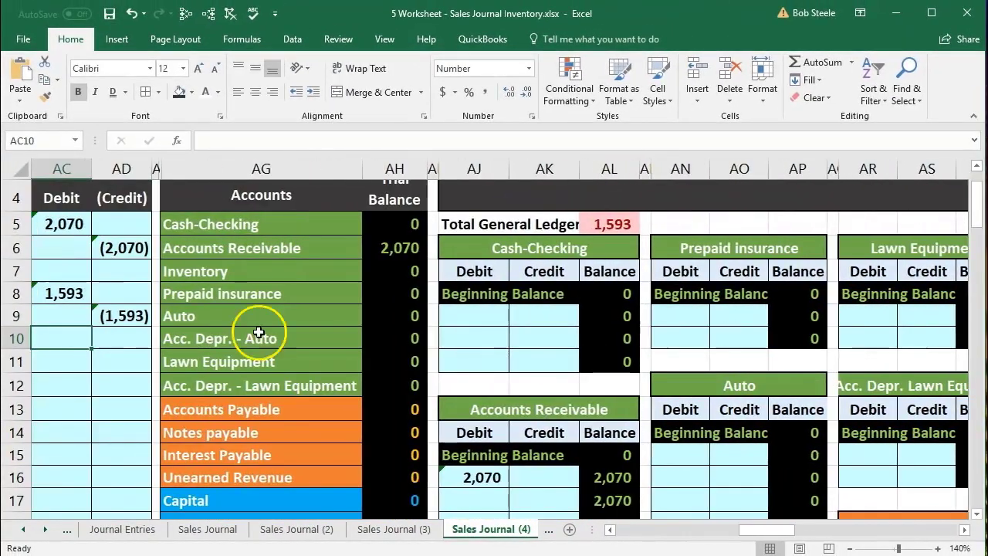
scroll(259, 332, "down", 2)
left_click(392, 426)
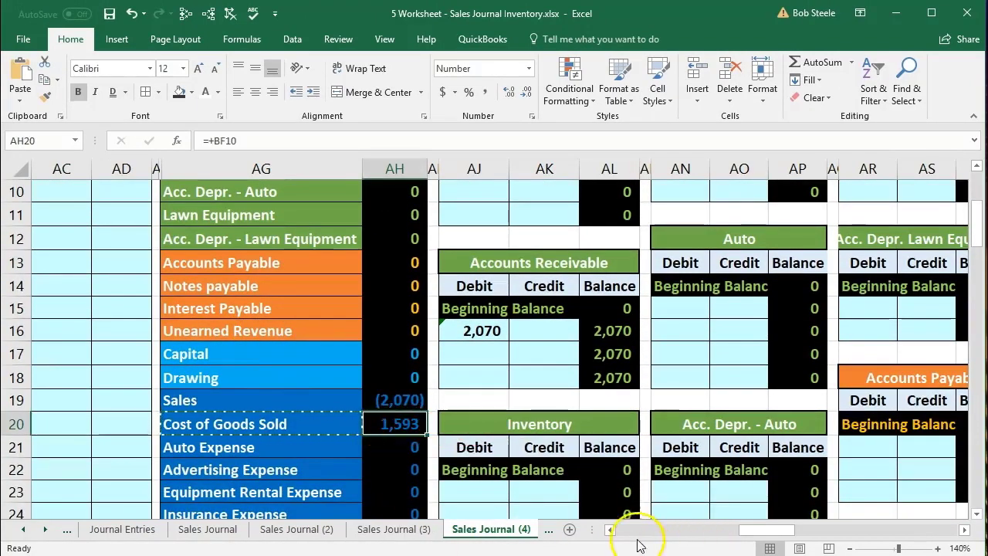
Step: Compare the Inventory credit line in the General Journal with the Inventory row of the trial balance
left_click(610, 530)
scroll(229, 432, "up", 2)
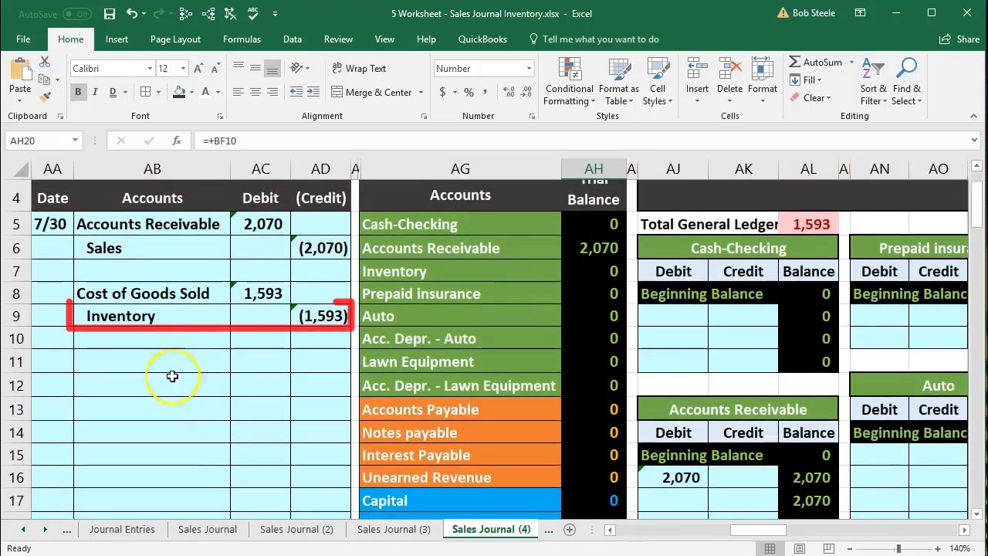
mouse_move(125, 323)
left_mouse_down()
mouse_move(190, 307)
mouse_move(308, 317)
left_mouse_up()
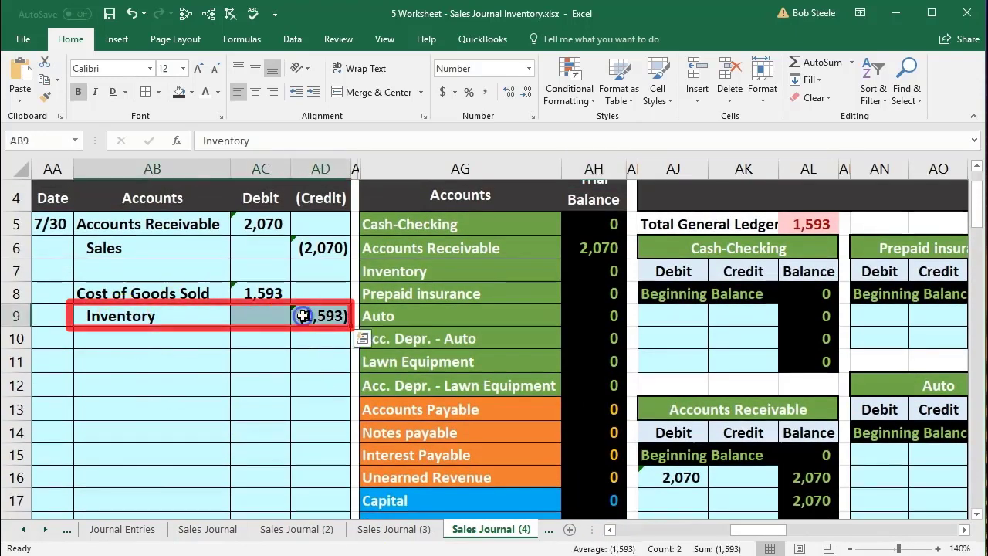
left_click_drag(533, 272, 585, 269)
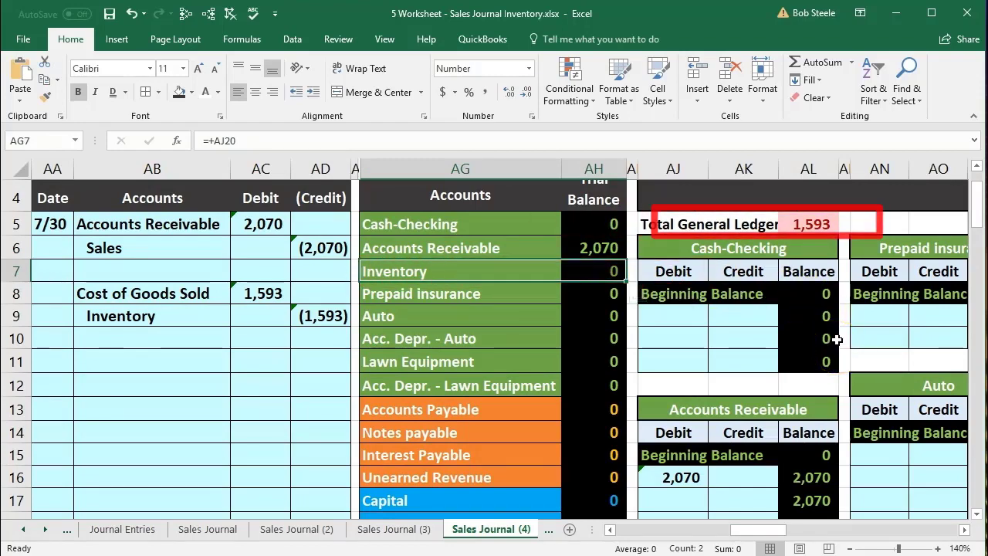
Step: Post the inventory credit to the Inventory ledger by entering =AD9 in credit cell AK23
scroll(837, 339, "down", 3)
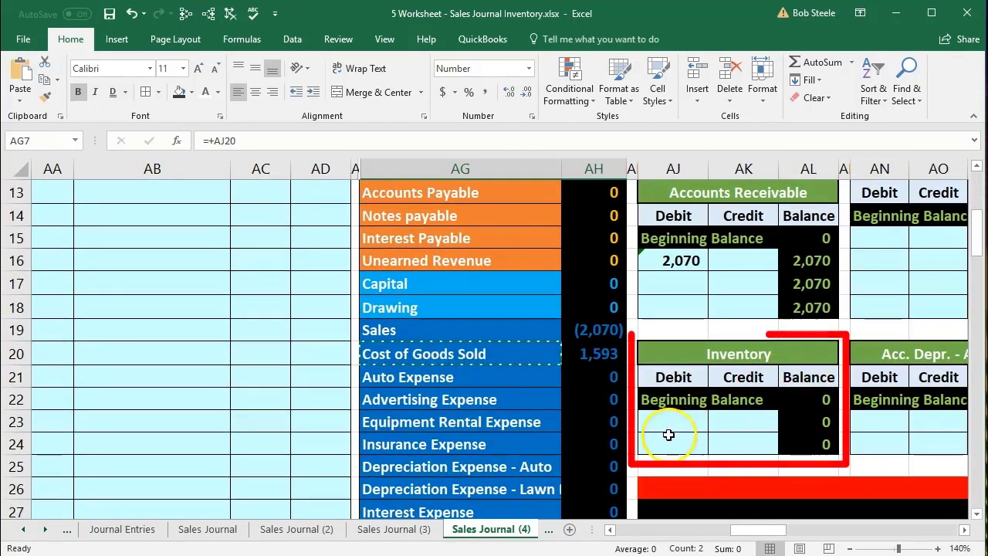
left_click(666, 416)
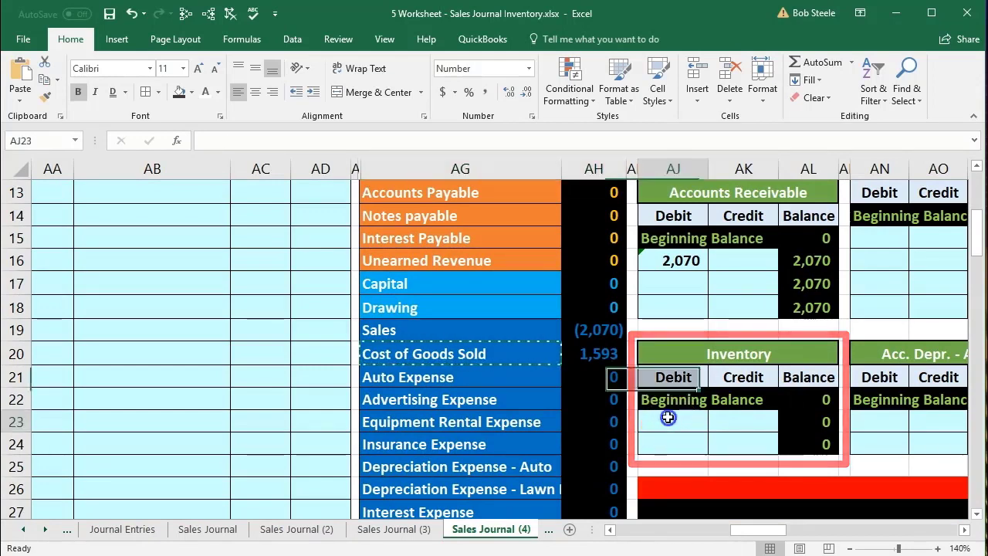
left_click(727, 421)
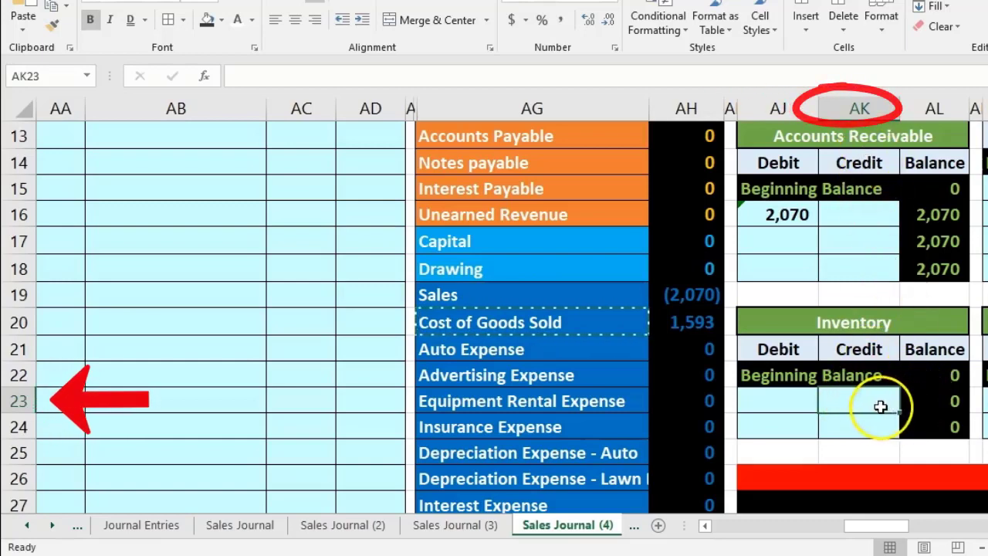
type("=")
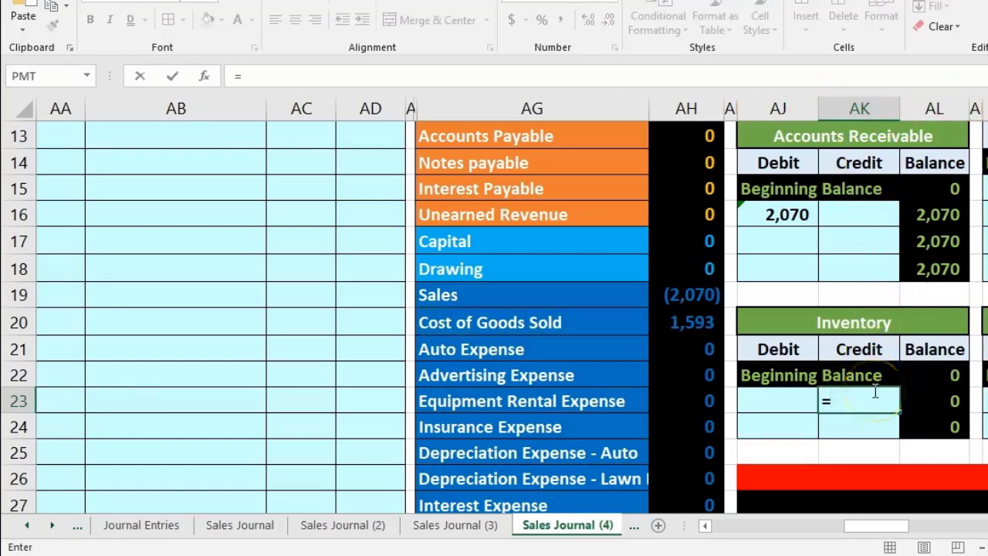
key("Left")
key("Left")
key("Left")
key("Left")
key("Left")
key("Left")
key("Left")
key("Left")
key("Left")
key("Left")
key("Left")
key("Left")
key("Left")
key("Left")
scroll(873, 390, "up", 3)
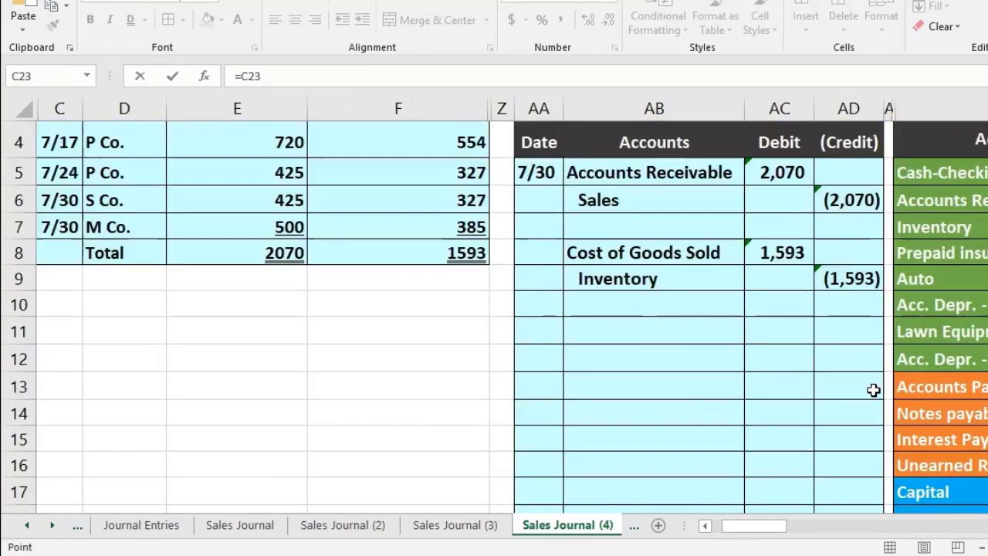
left_click(849, 279)
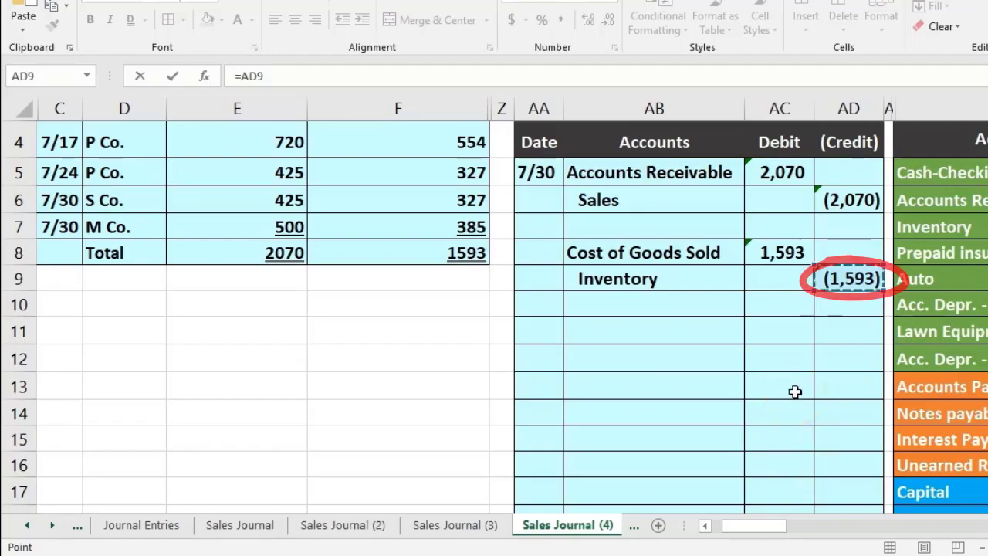
key("Return")
Step: Trace the Inventory ledger credit to the Inventory balance in the trial balance
key("Right")
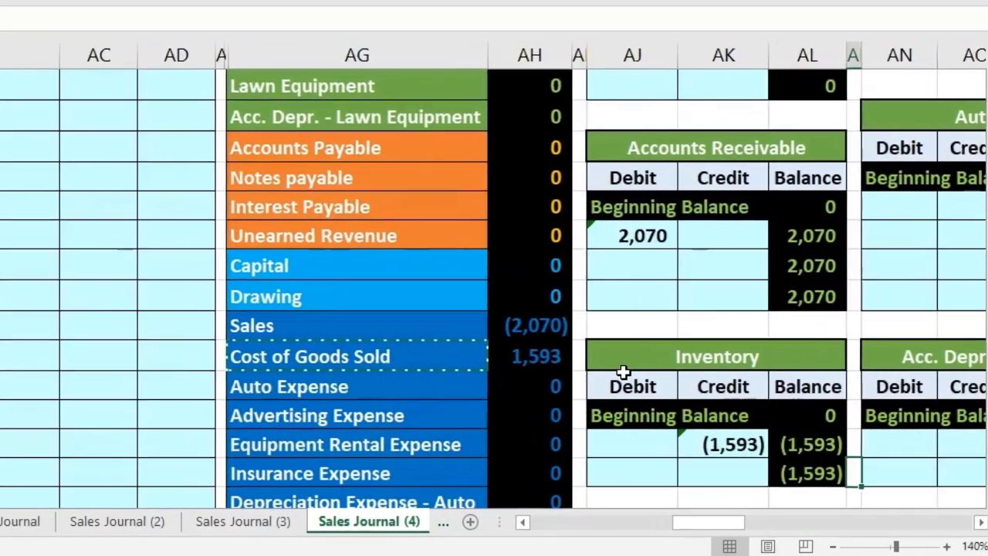
key("Up")
key("Left")
key("Left")
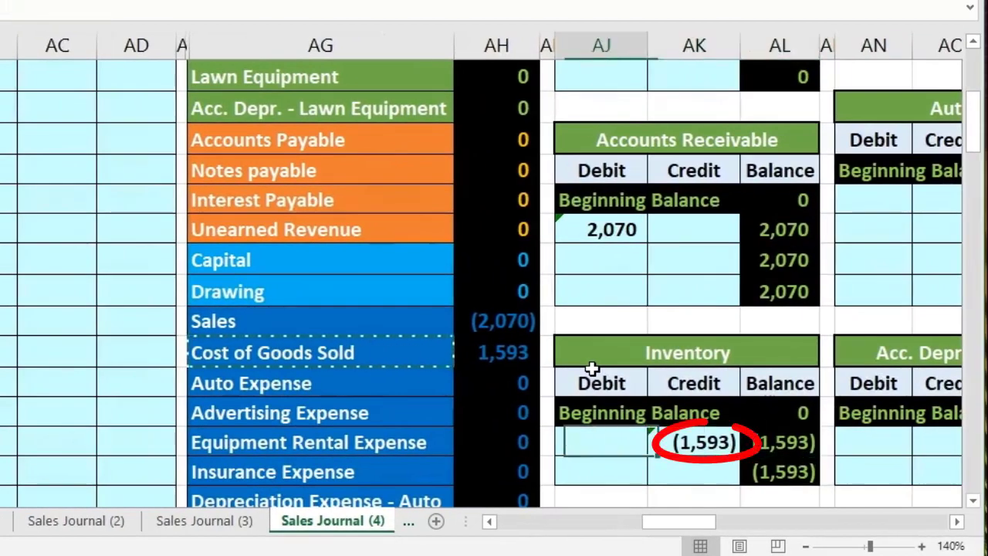
key("Left")
key("Left")
scroll(591, 368, "up", 2)
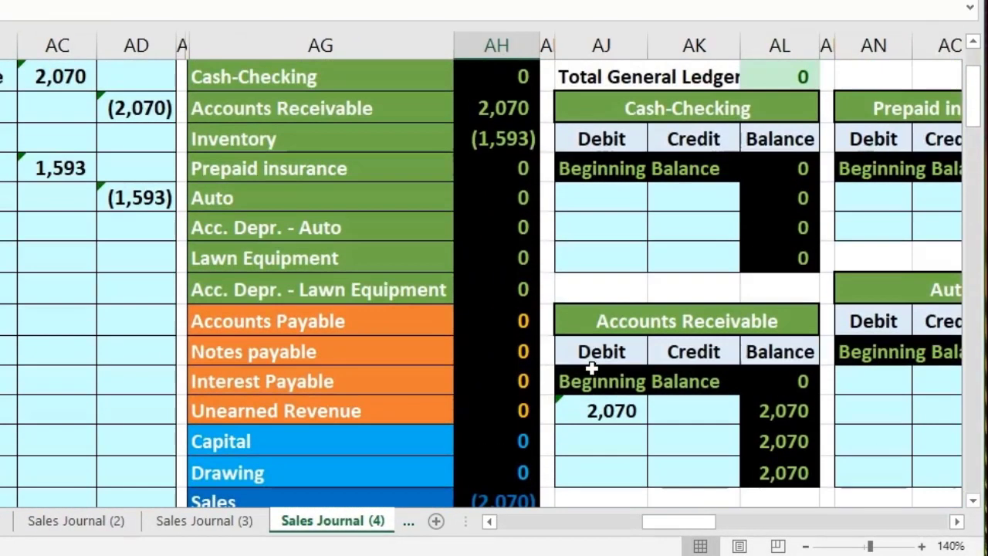
left_click(519, 171)
left_click(492, 276)
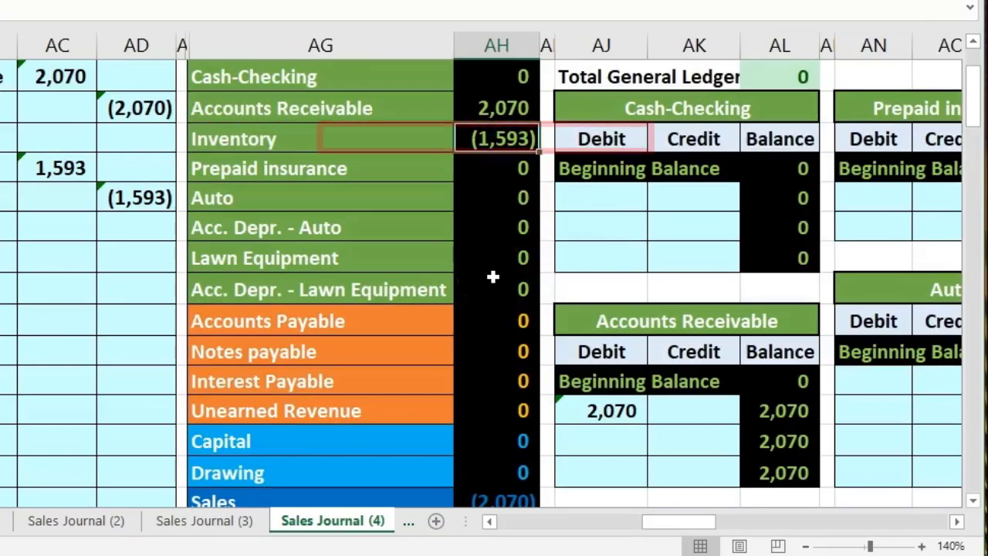
Step: Check the trial balance's Sales, Cost of Goods Sold, debits-less-credits total and Net Income amounts
left_click(502, 441)
scroll(502, 439, "down", 3)
scroll(501, 438, "down", 1)
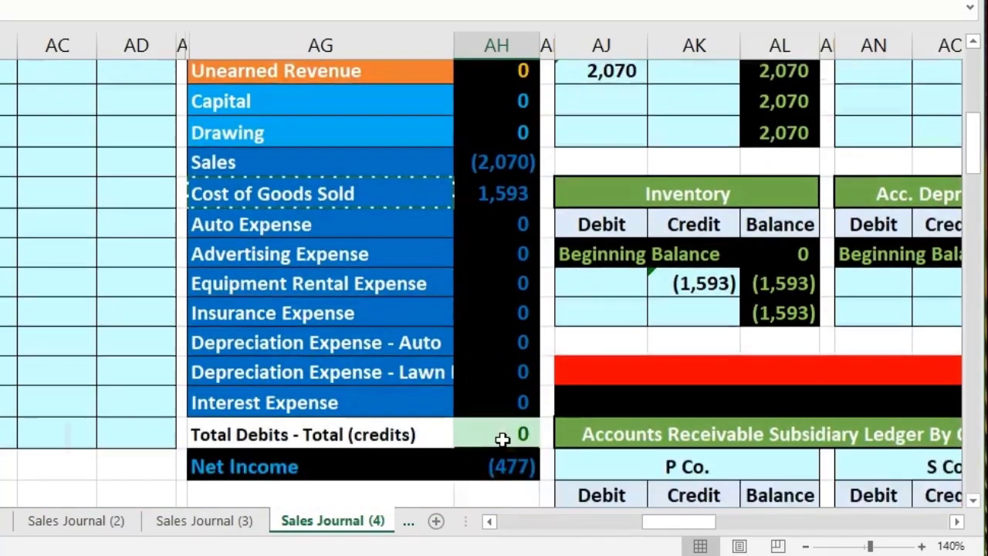
left_click(470, 136)
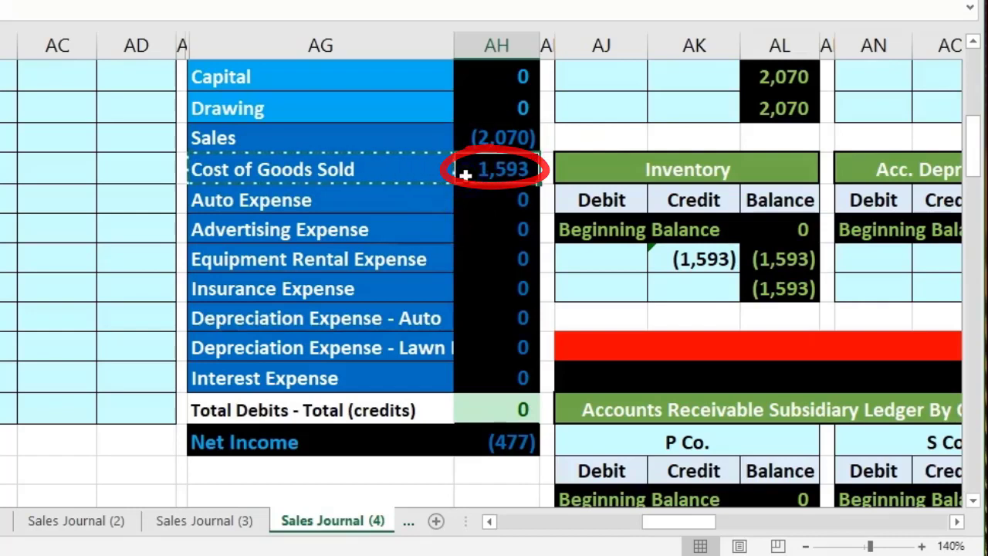
left_click(475, 448)
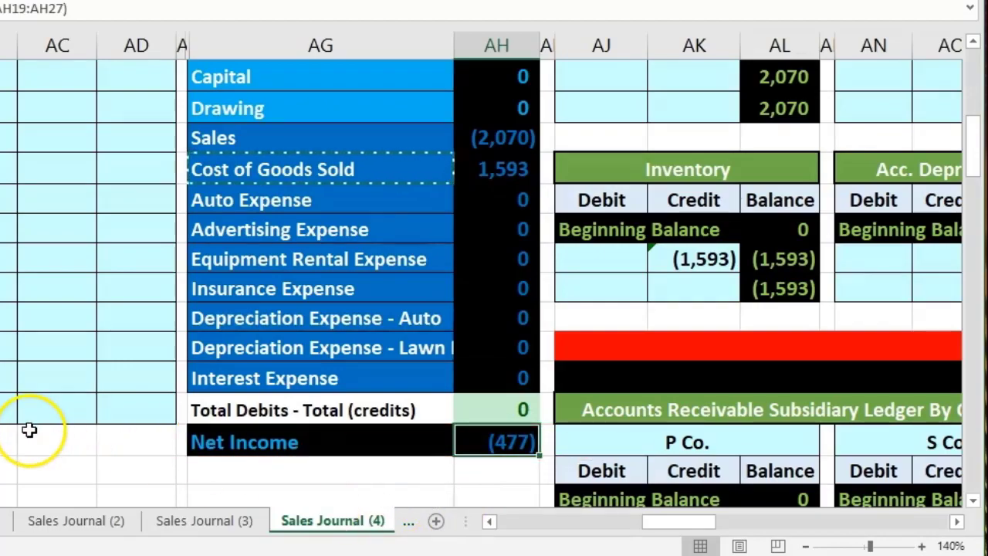
Step: Review the Sales Journal's entries and totals beside the list of sales transactions
scroll(29, 427, "up", 5)
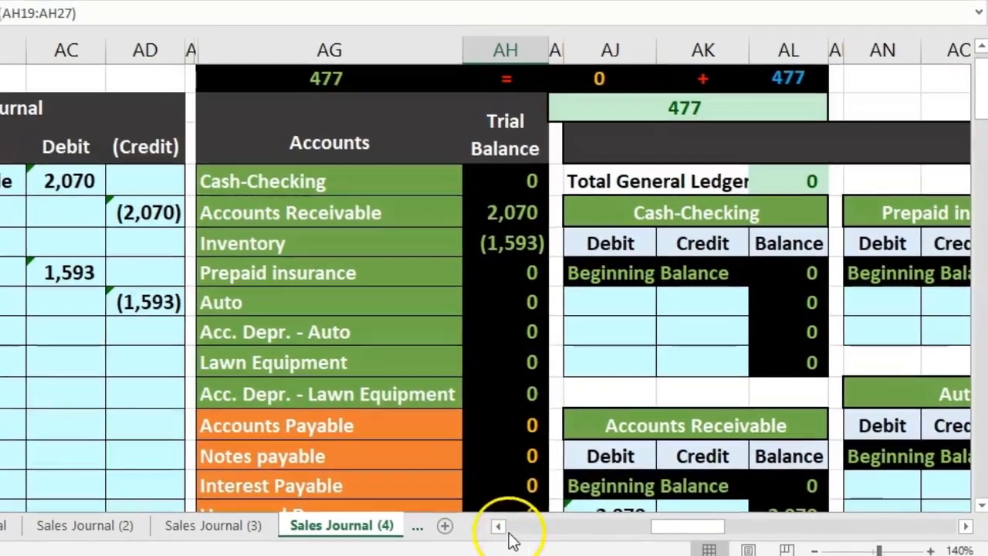
left_click(489, 521)
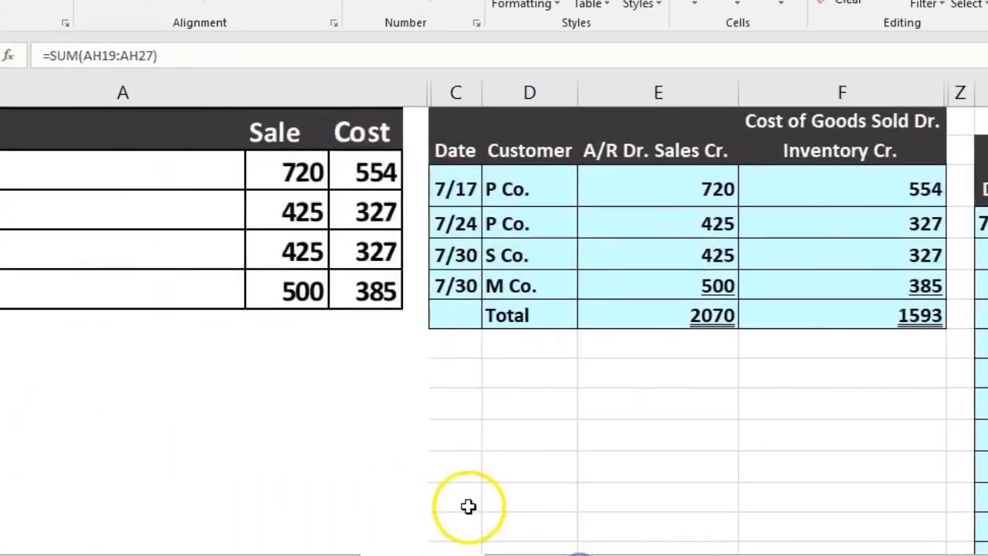
scroll(309, 501, "up", 1)
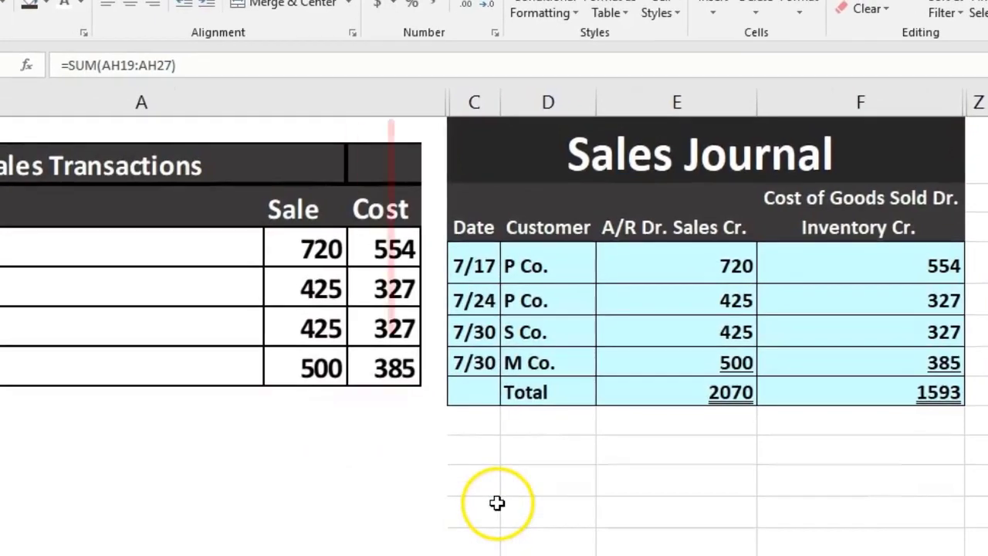